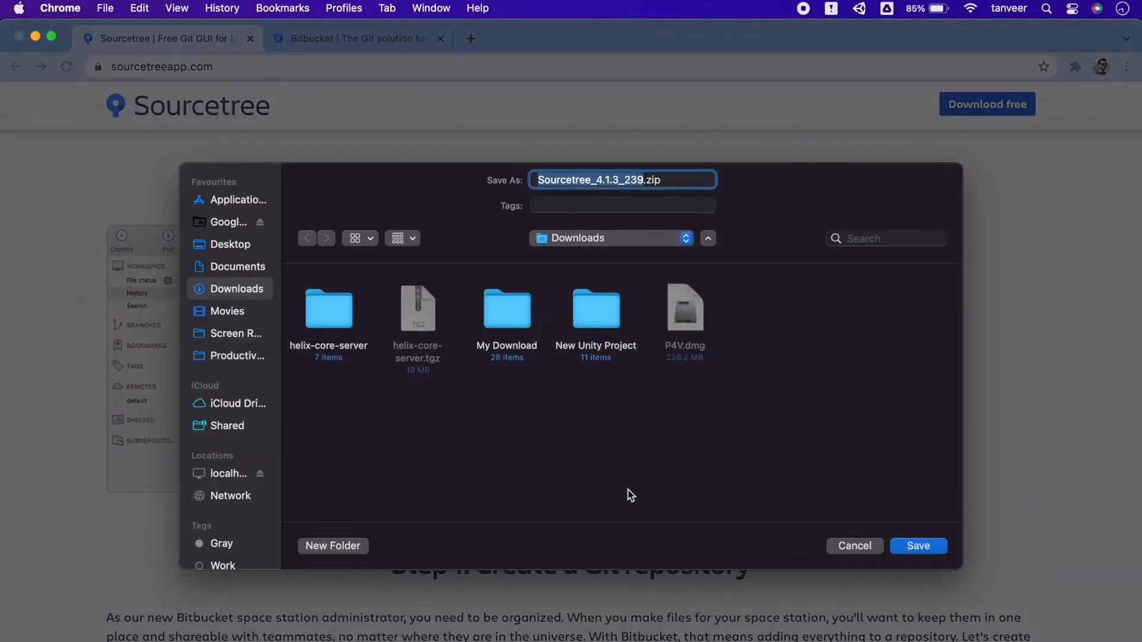
# Step: Save the Sourcetree_4.1.3_239.zip installer in the Downloads folder
pyautogui.click(918, 547)
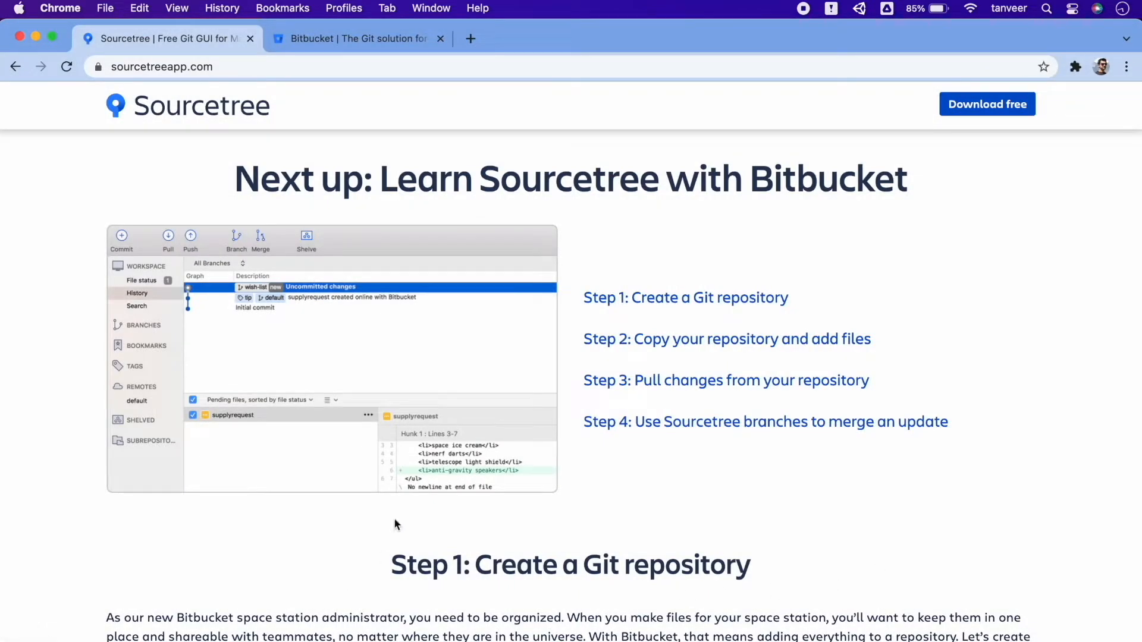
# Step: Review the Sourcetree site's tutorial on creating a Git repository and copying it to the local system
pyautogui.click(381, 43)
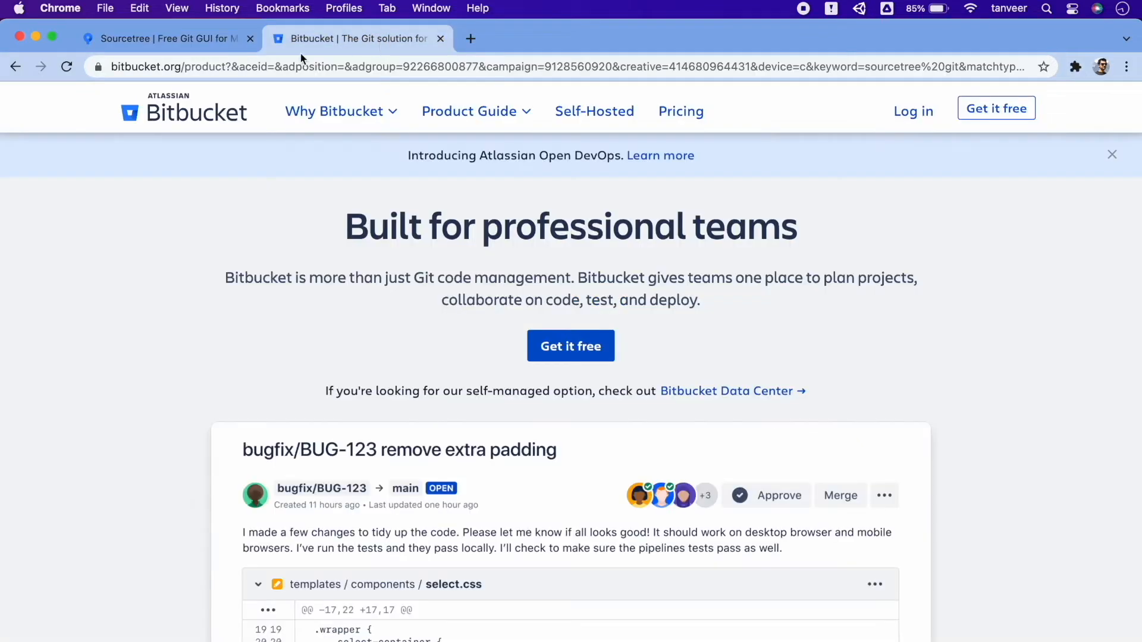
pyautogui.click(202, 41)
pyautogui.scroll(-7, 613, 355)
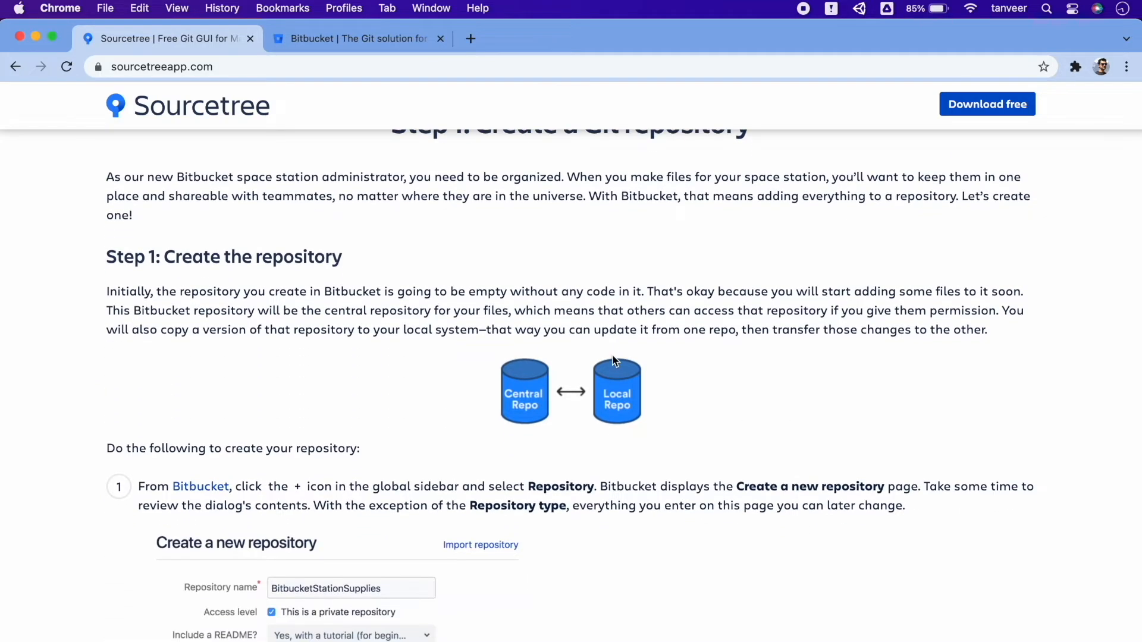
pyautogui.scroll(-3, 612, 355)
pyautogui.scroll(-6, 612, 355)
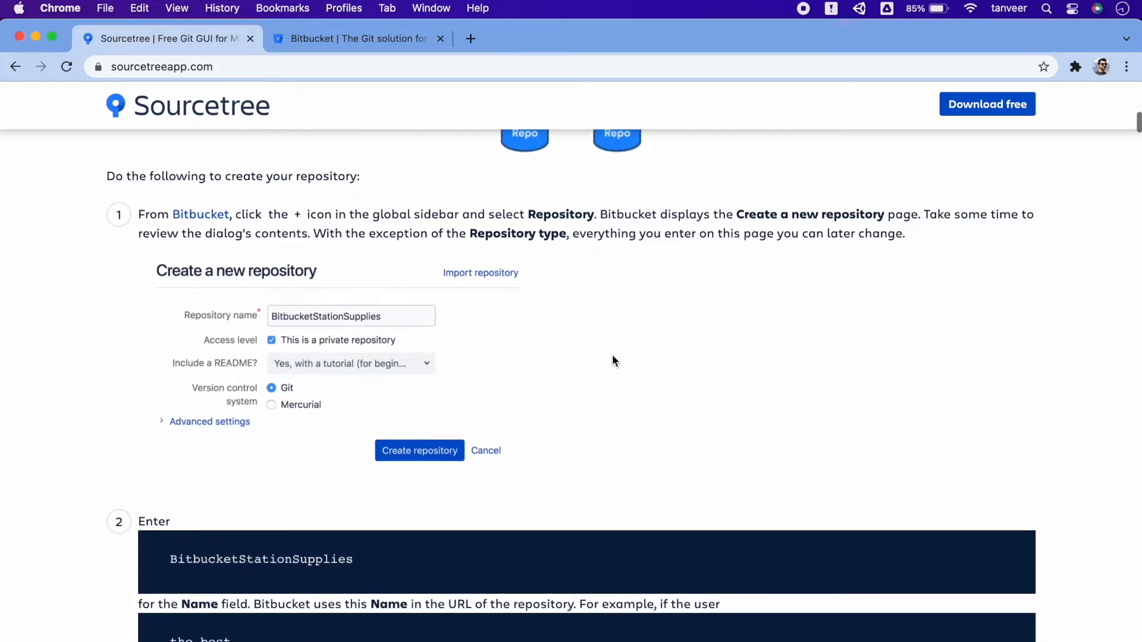
pyautogui.scroll(-6, 612, 354)
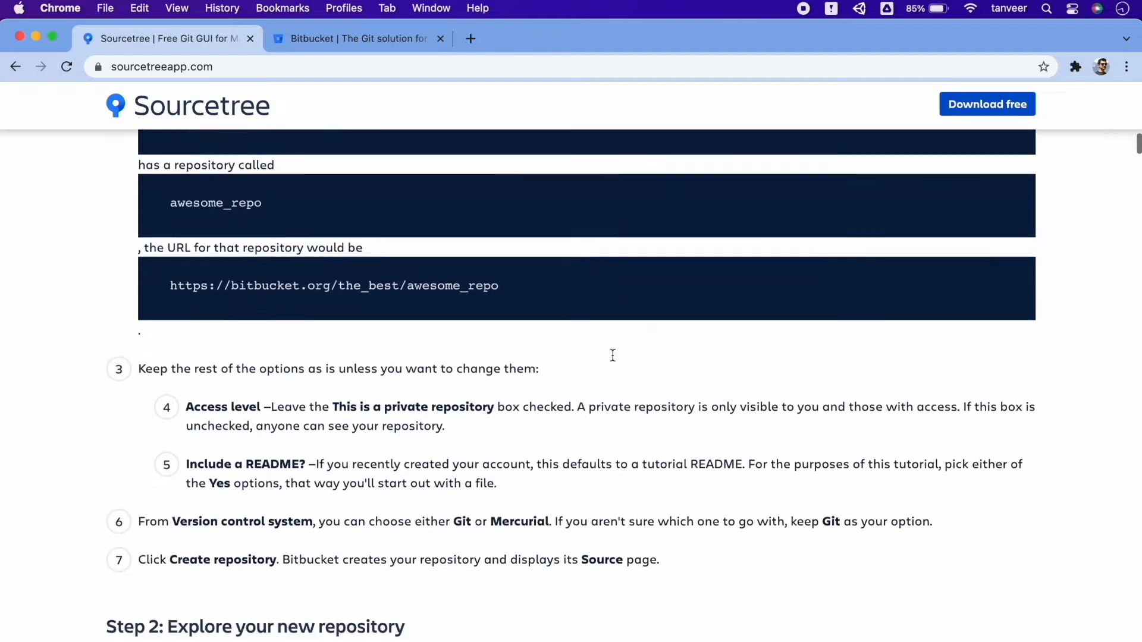
pyautogui.scroll(-20, 613, 356)
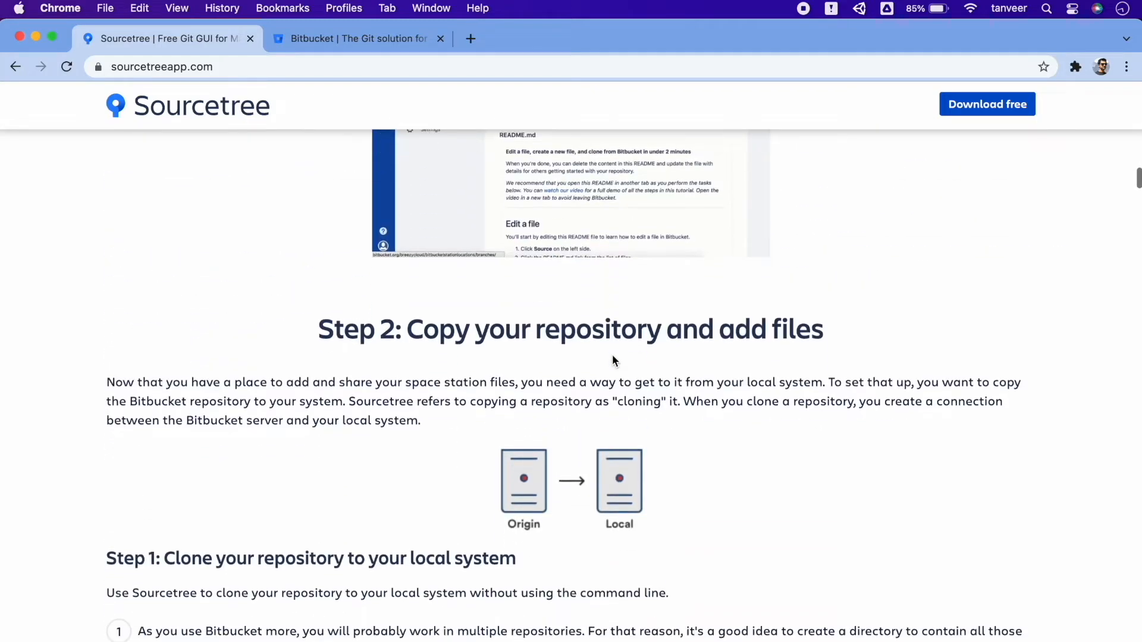
pyautogui.scroll(20, 613, 351)
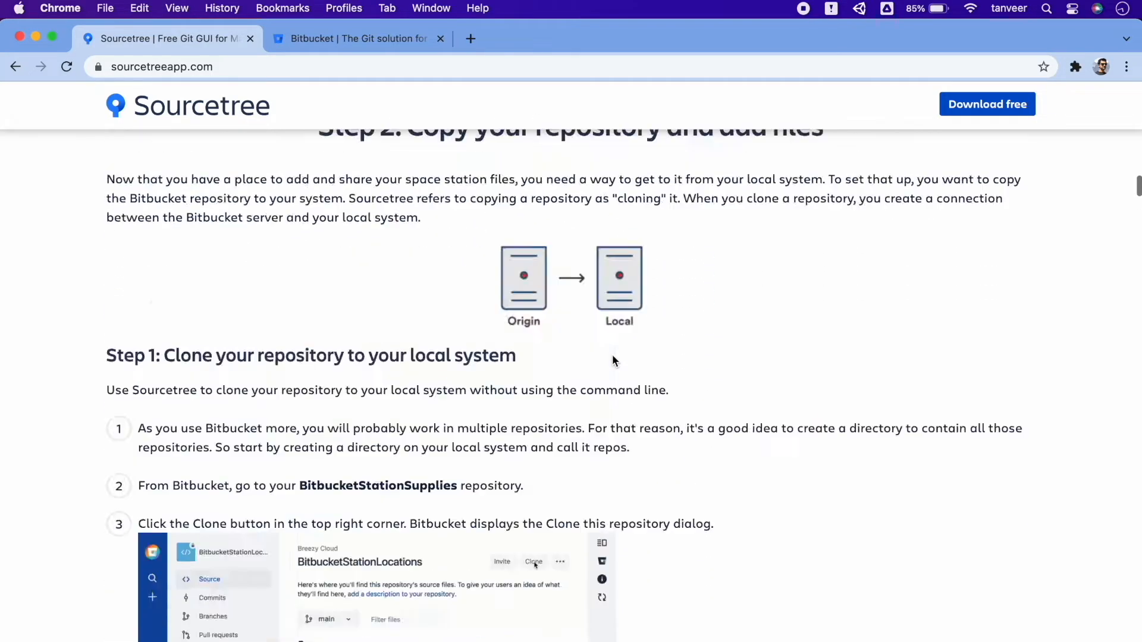
# Step: Look through the Bitbucket product page, covering its private repositories, code review, continuous delivery and security features
pyautogui.click(391, 41)
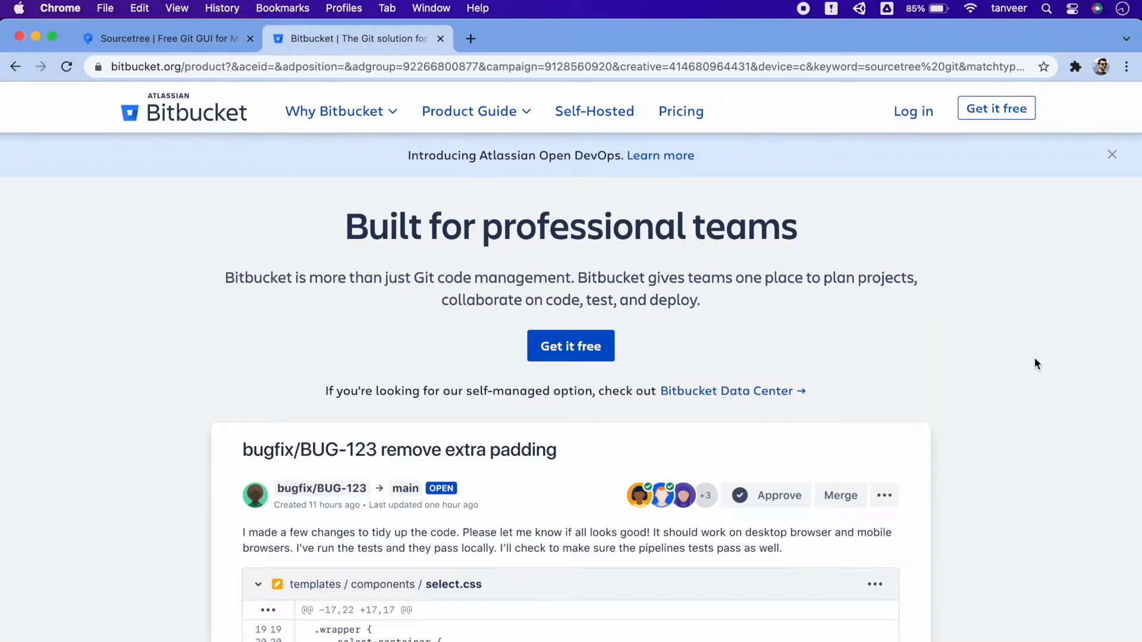
pyautogui.scroll(-7, 1035, 362)
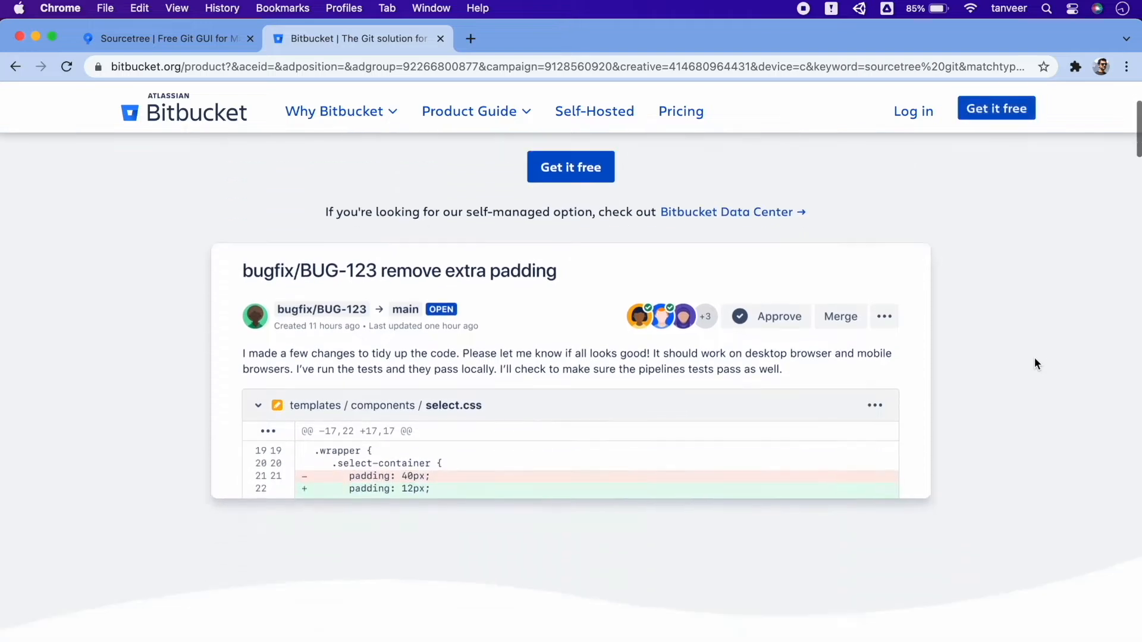
pyautogui.scroll(-7, 1034, 363)
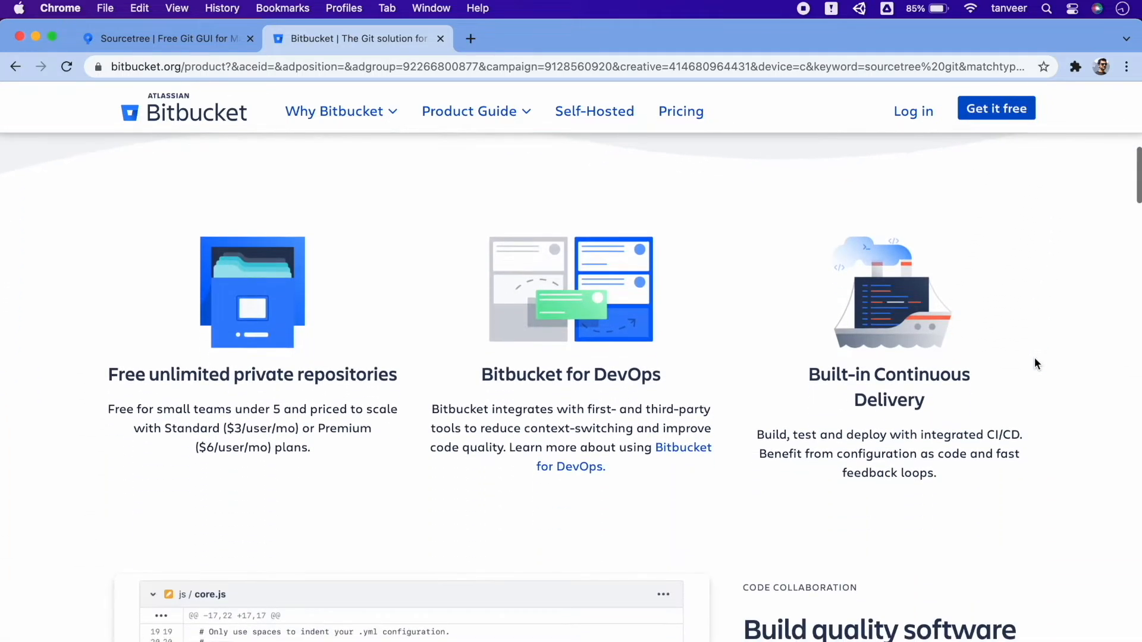
pyautogui.scroll(-2, 1035, 364)
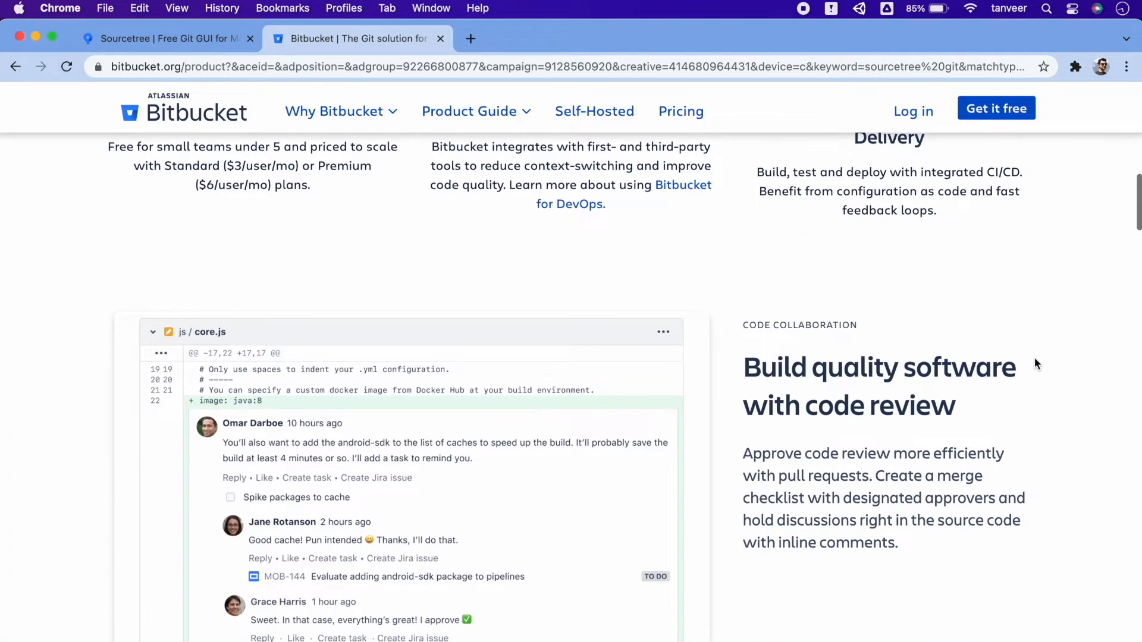
pyautogui.scroll(-4, 1035, 364)
pyautogui.scroll(-1, 1035, 363)
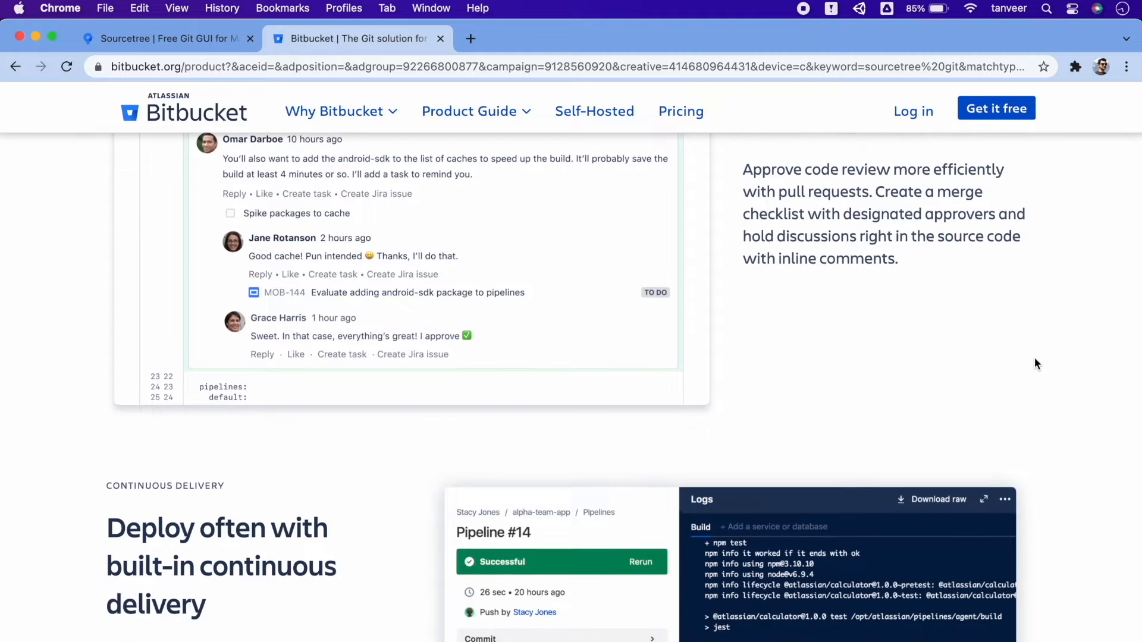
pyautogui.scroll(-6, 1035, 362)
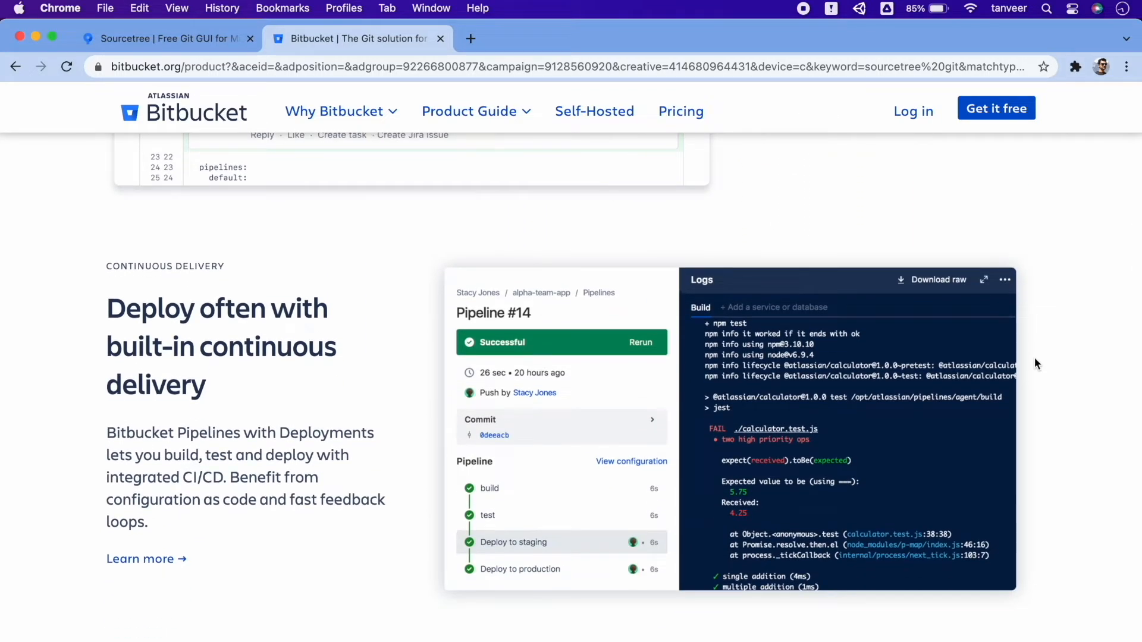
pyautogui.scroll(-4, 1035, 363)
pyautogui.scroll(-20, 1035, 364)
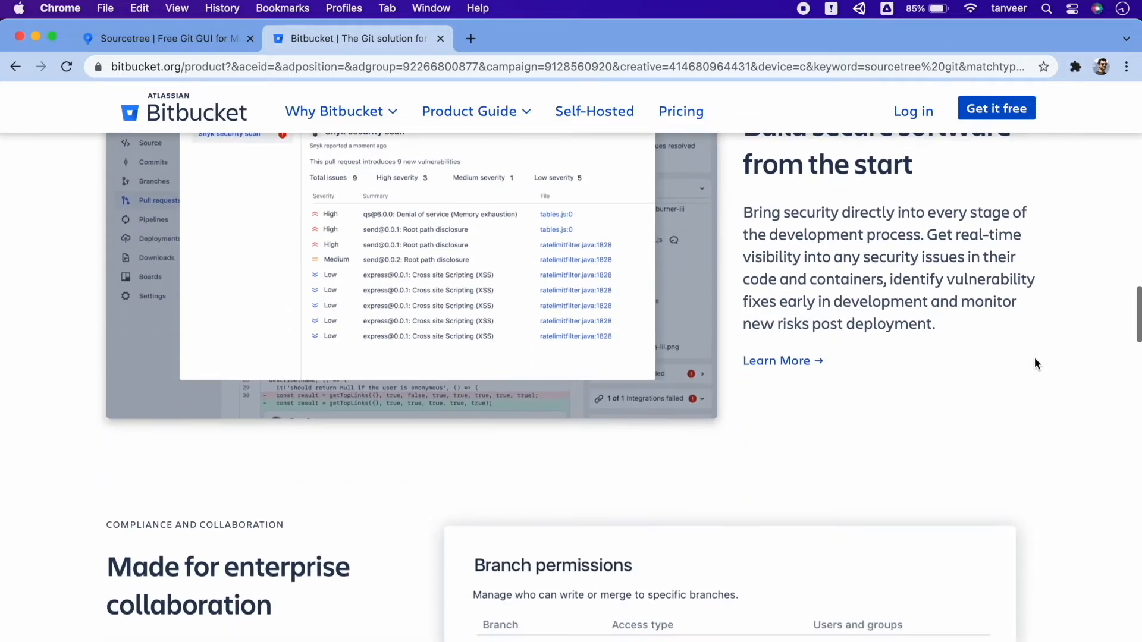
pyautogui.scroll(-6, 1034, 363)
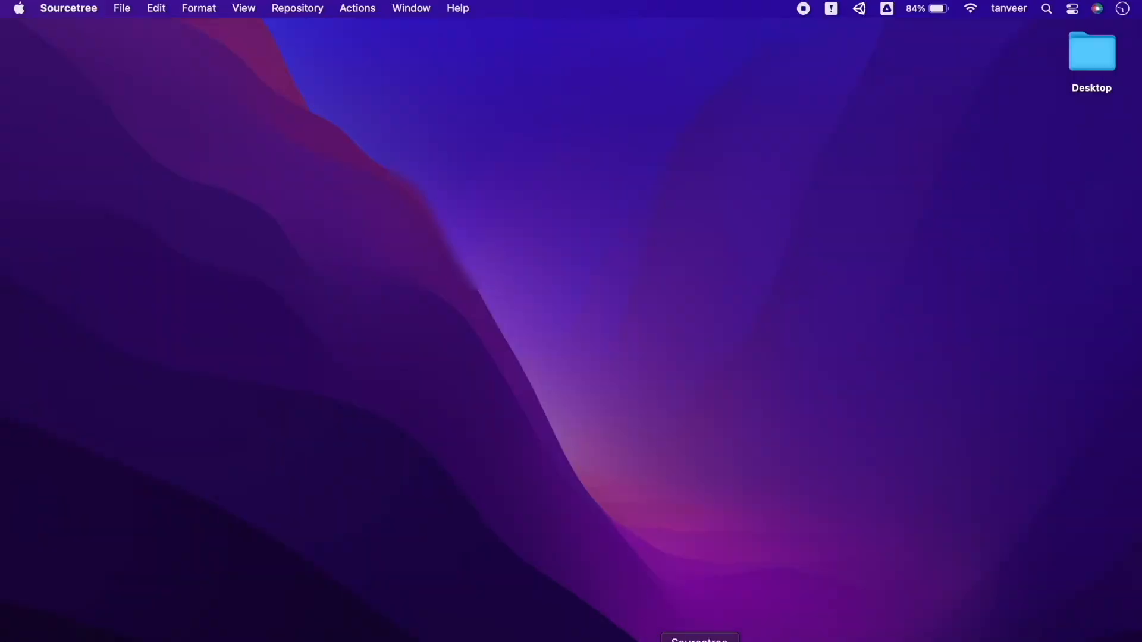
# Step: Switch to Sourcetree and start adding a new account in its account preferences
pyautogui.click(700, 641)
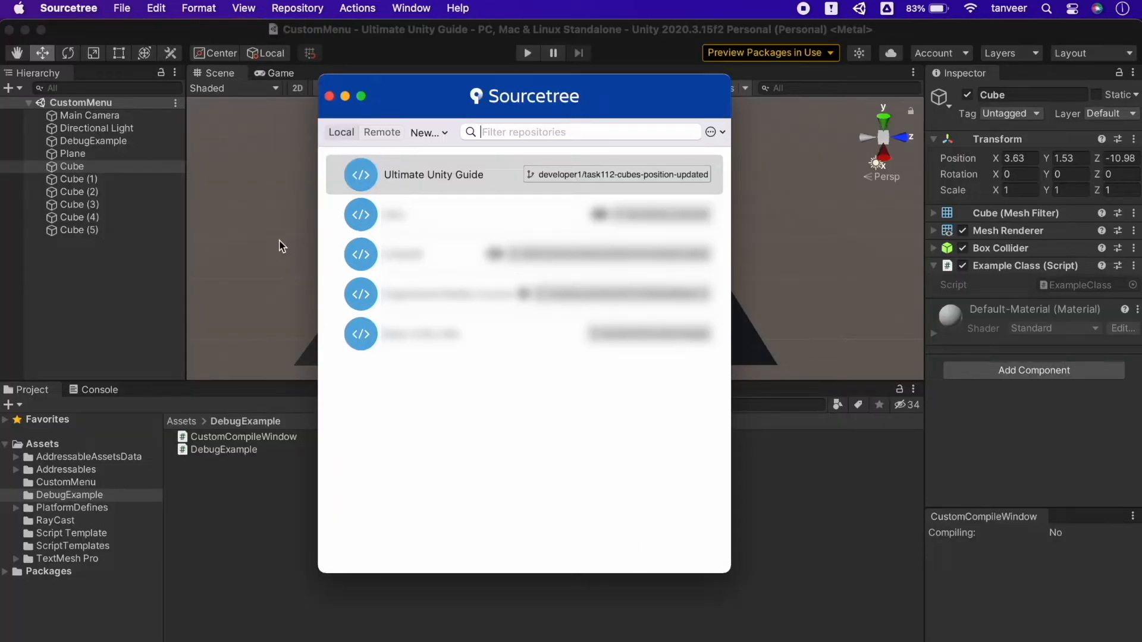
pyautogui.click(74, 9)
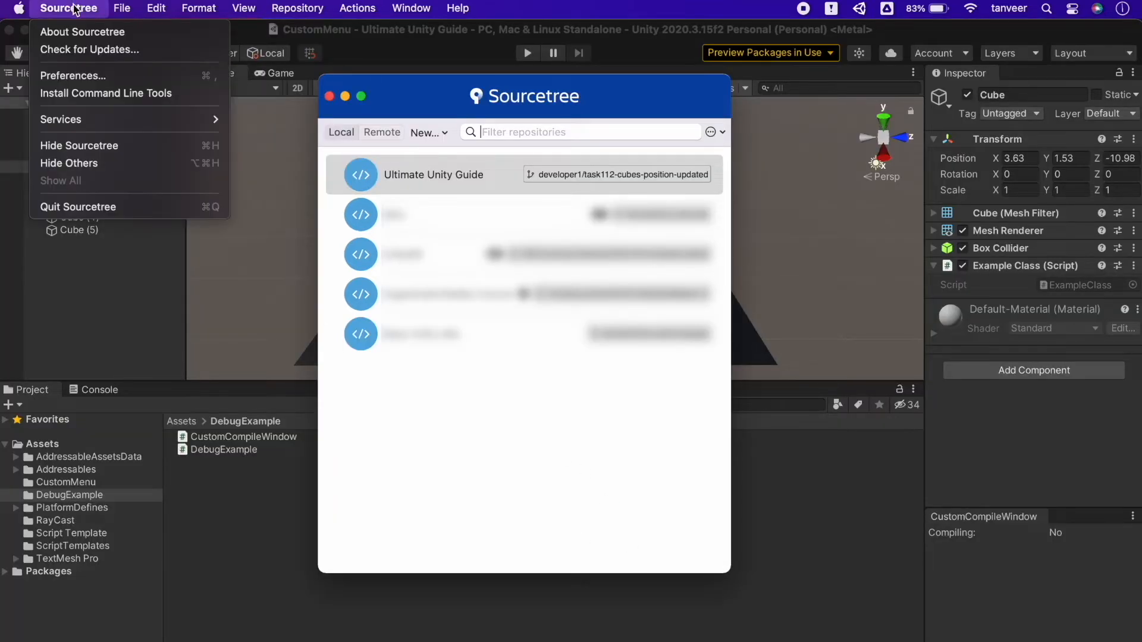
pyautogui.click(73, 77)
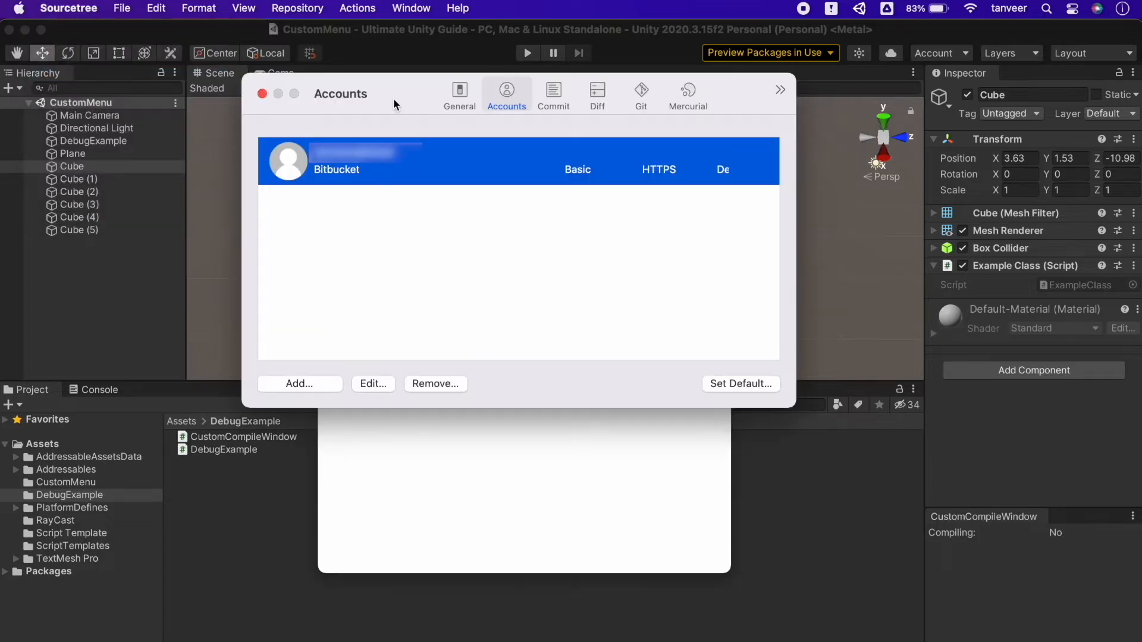
pyautogui.click(327, 385)
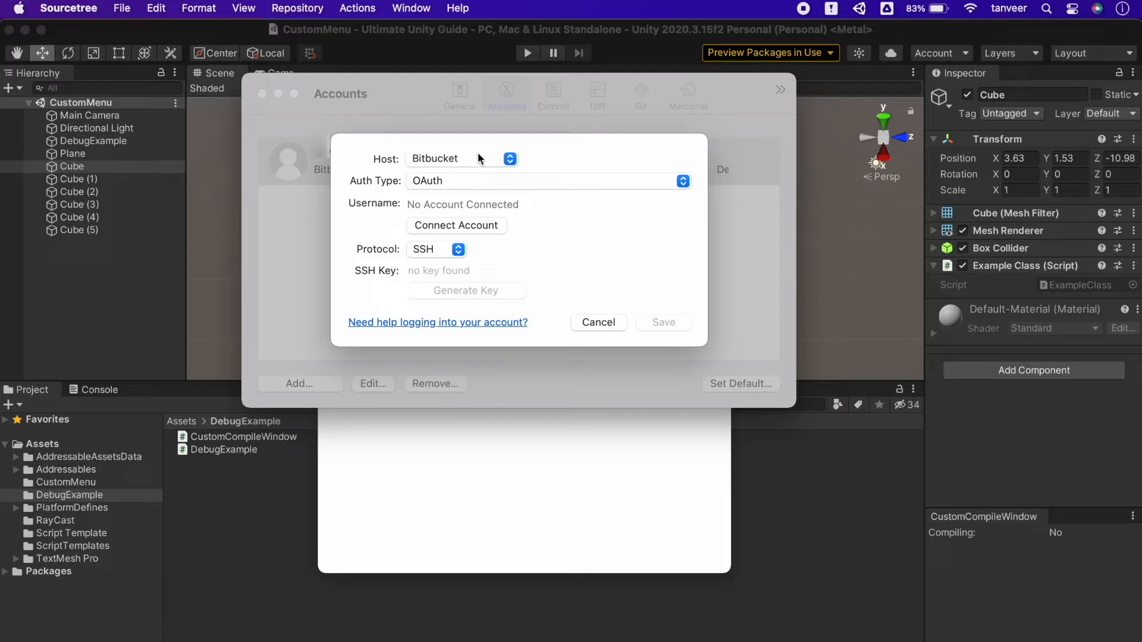
# Step: Choose Bitbucket as the new account's host and Basic as its authentication type
pyautogui.click(508, 159)
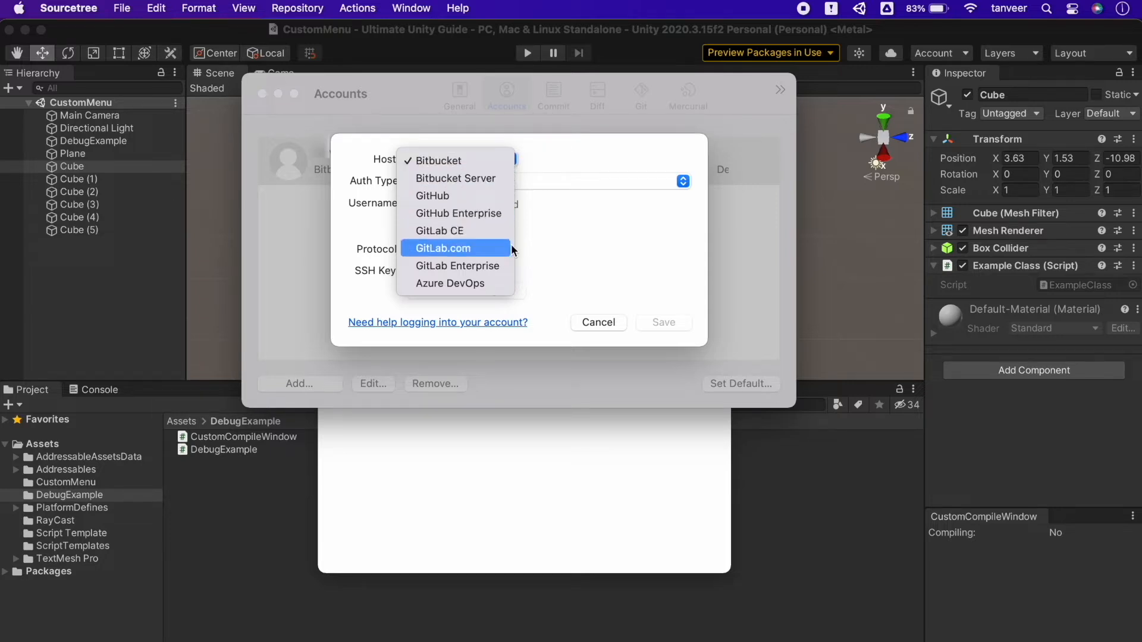
pyautogui.click(506, 160)
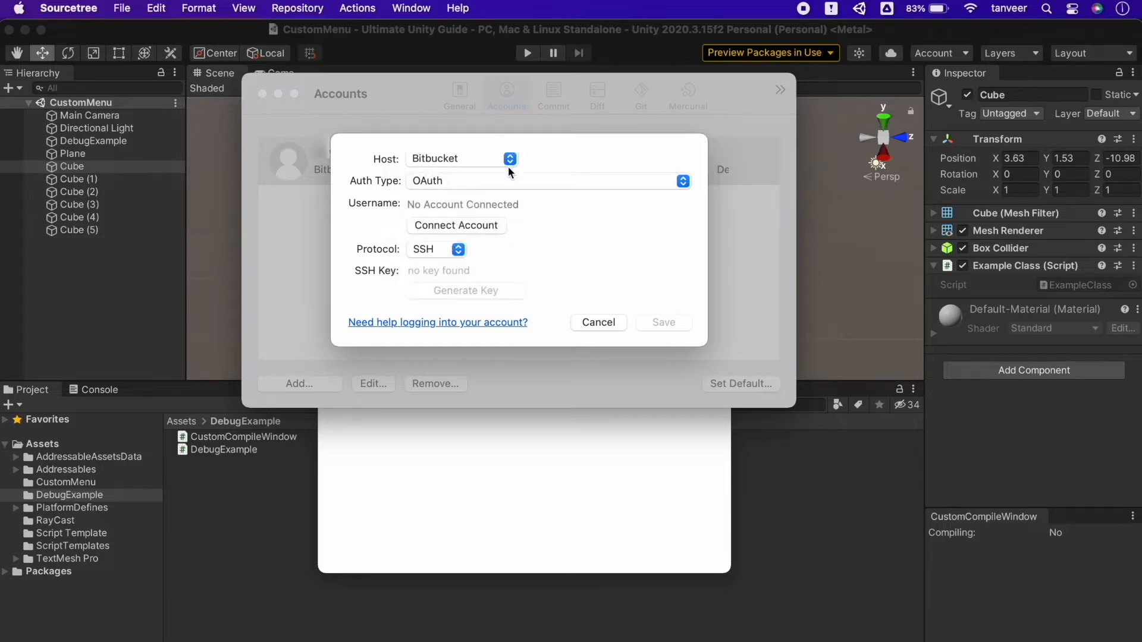
pyautogui.click(684, 182)
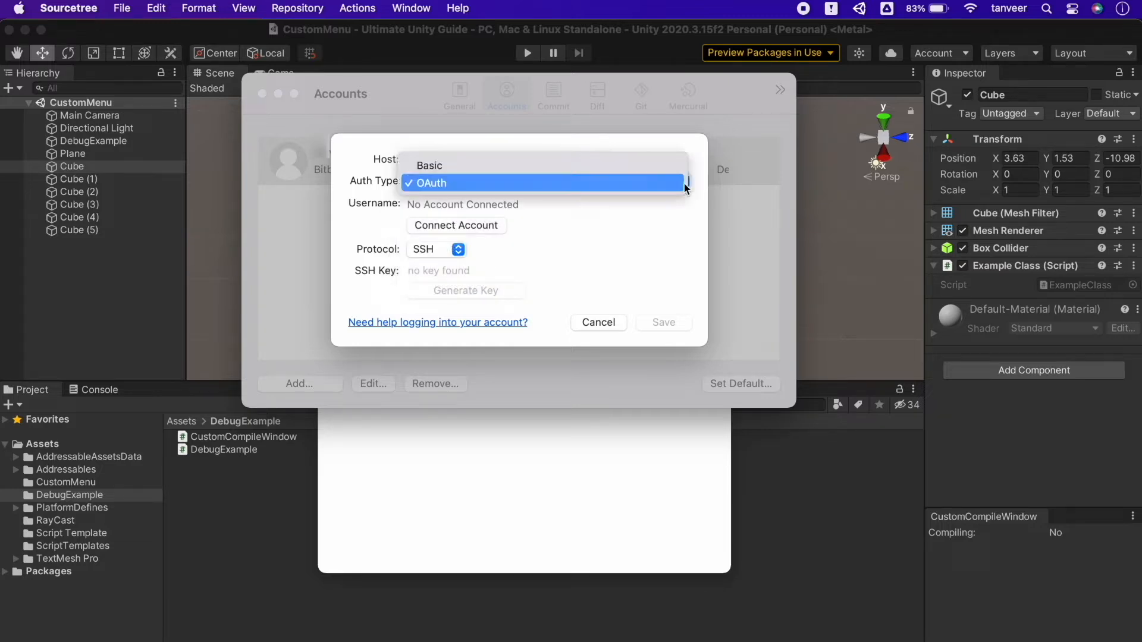
pyautogui.click(665, 165)
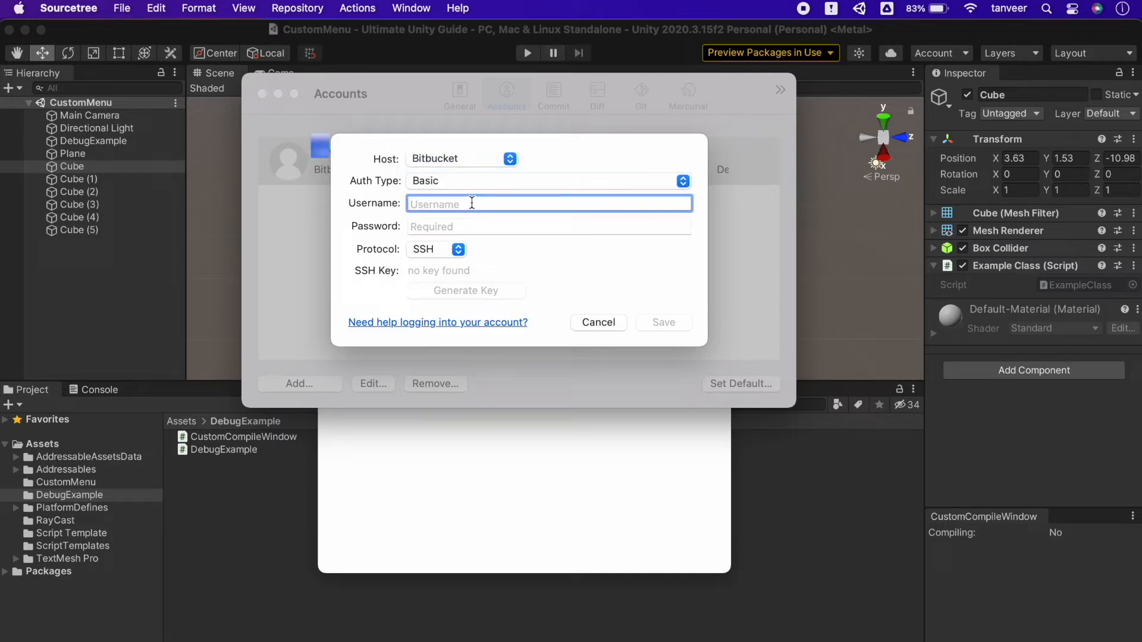
# Step: Enter the username and the account password for the new Bitbucket account
pyautogui.write('newusernam')
pyautogui.press('BackSpace')
pyautogui.press('BackSpace')
pyautogui.press('BackSpace')
pyautogui.press('BackSpace')
pyautogui.press('BackSpace')
pyautogui.press('BackSpace')
pyautogui.press('BackSpace')
pyautogui.press('BackSpace')
pyautogui.press('BackSpace')
pyautogui.press('BackSpace')
pyautogui.write('NewUserName')
pyautogui.press('Tab')
pyautogui.write('•••••••')
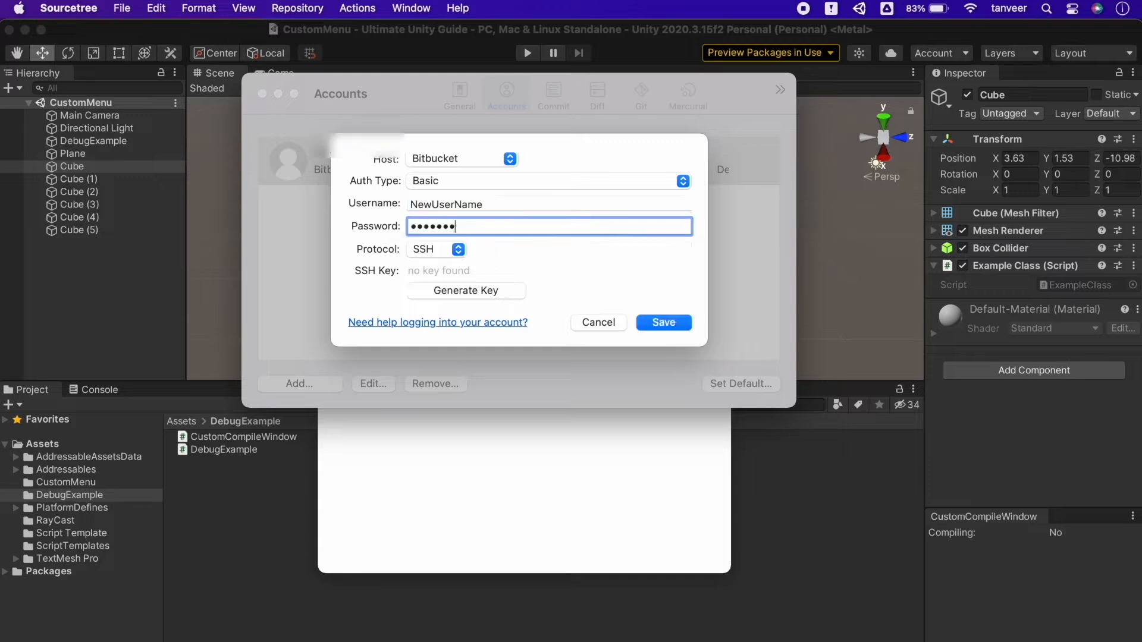
# Step: Set the account's protocol to HTTPS, save the account and close the preferences
pyautogui.click(456, 255)
pyautogui.click(441, 232)
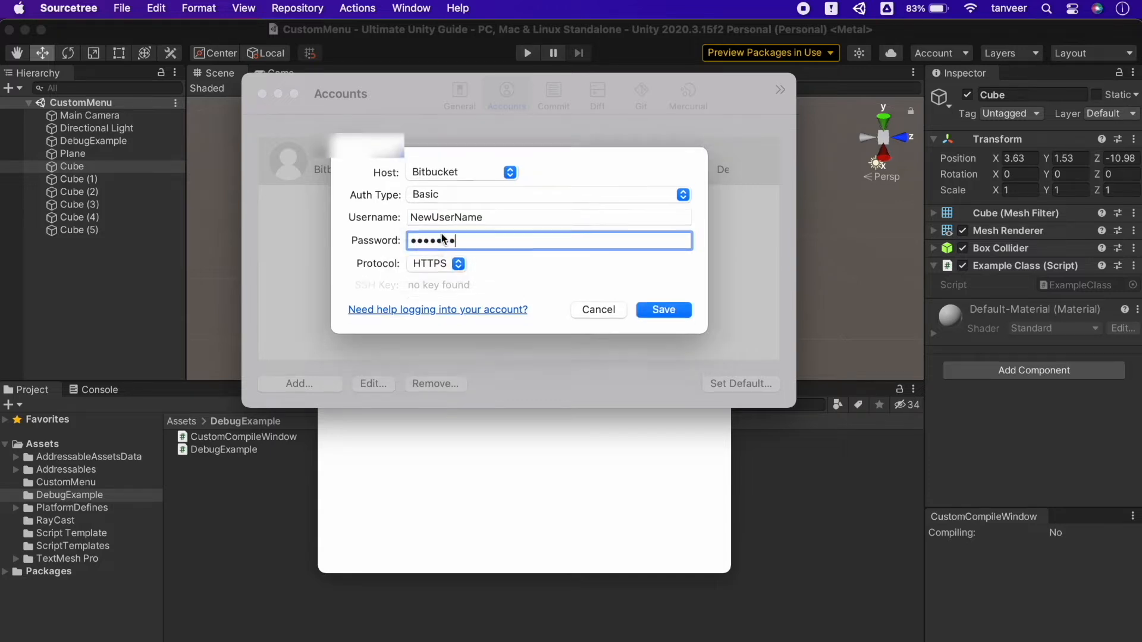
pyautogui.click(657, 302)
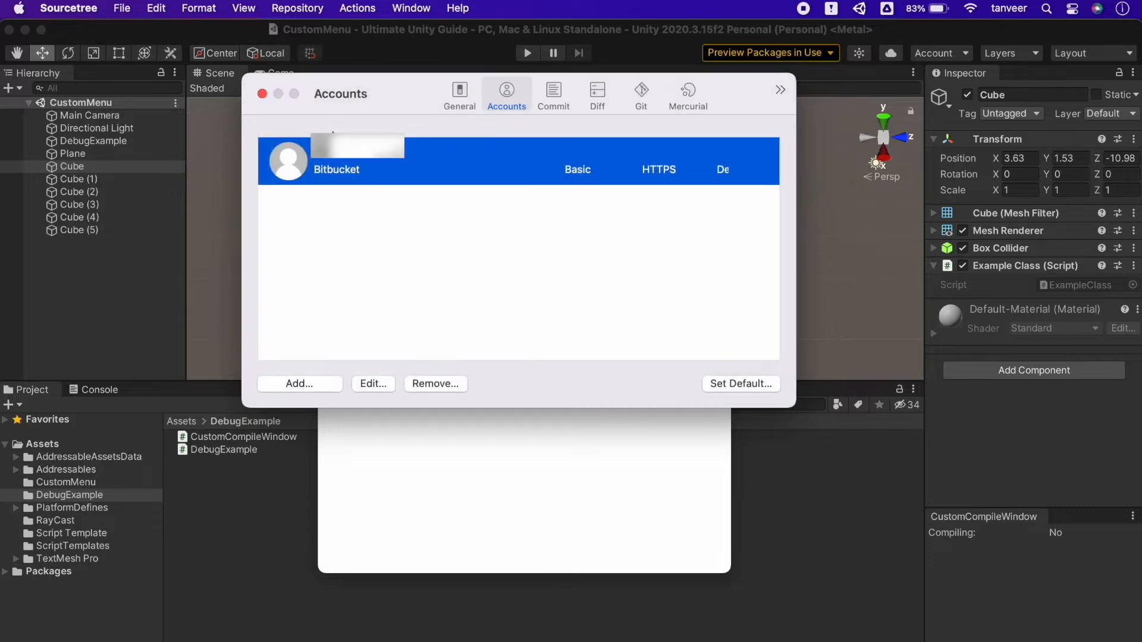
pyautogui.click(261, 94)
pyautogui.click(438, 132)
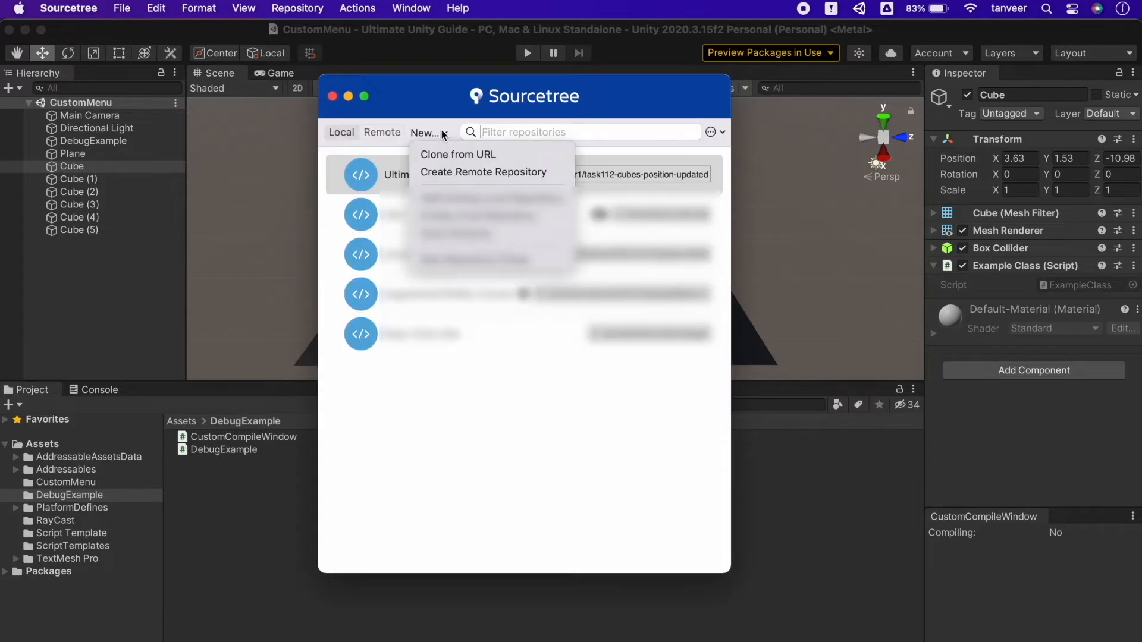
pyautogui.click(515, 156)
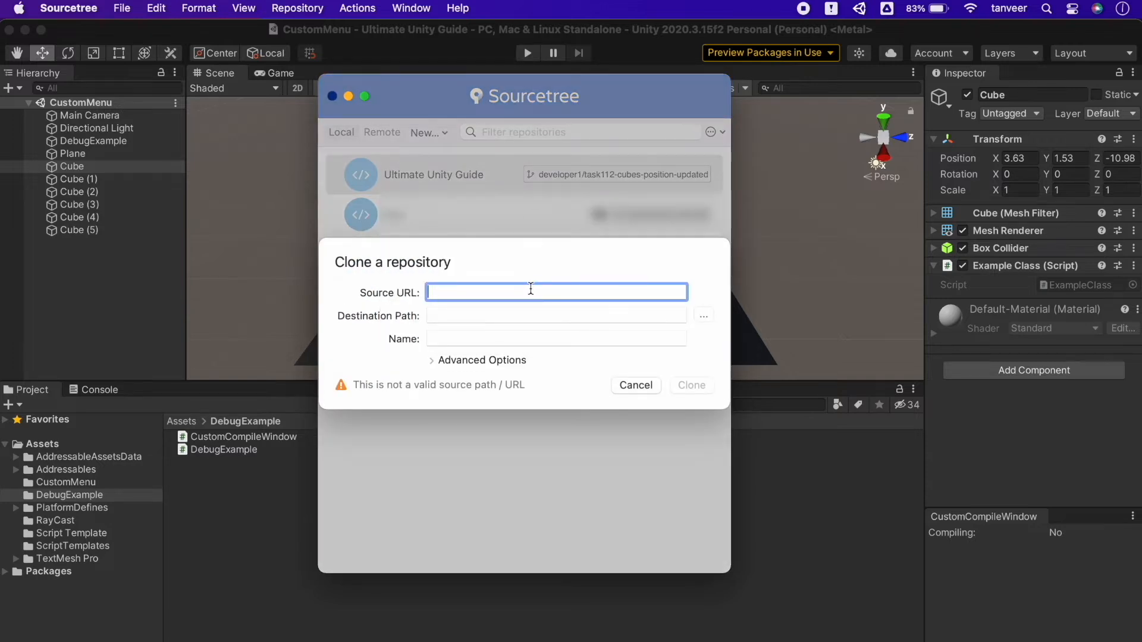
pyautogui.click(553, 315)
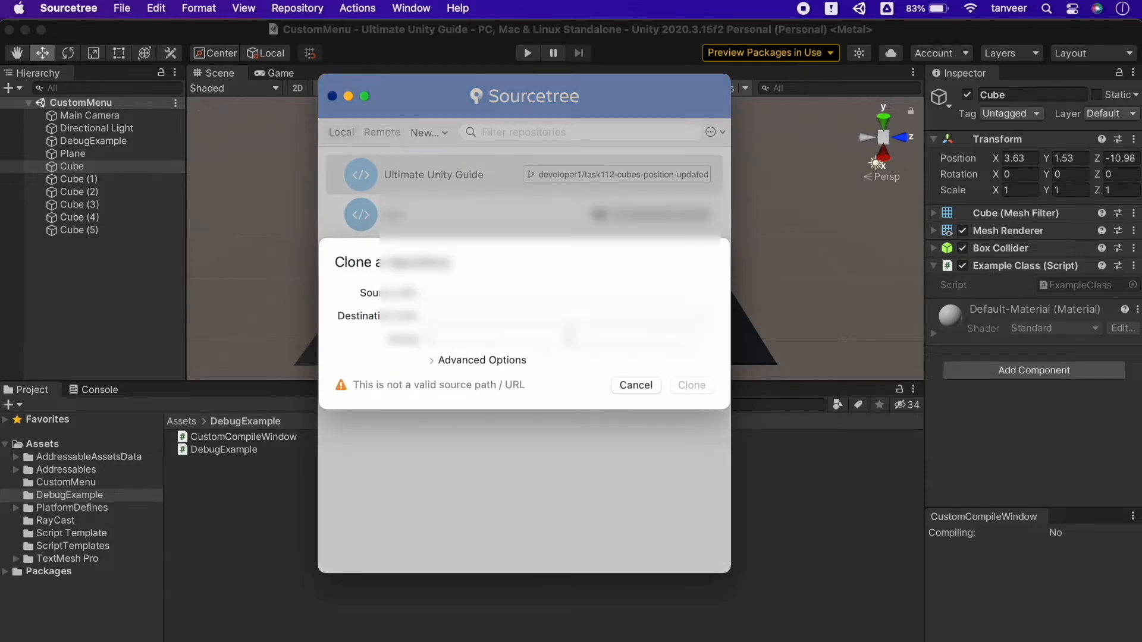
pyautogui.click(634, 386)
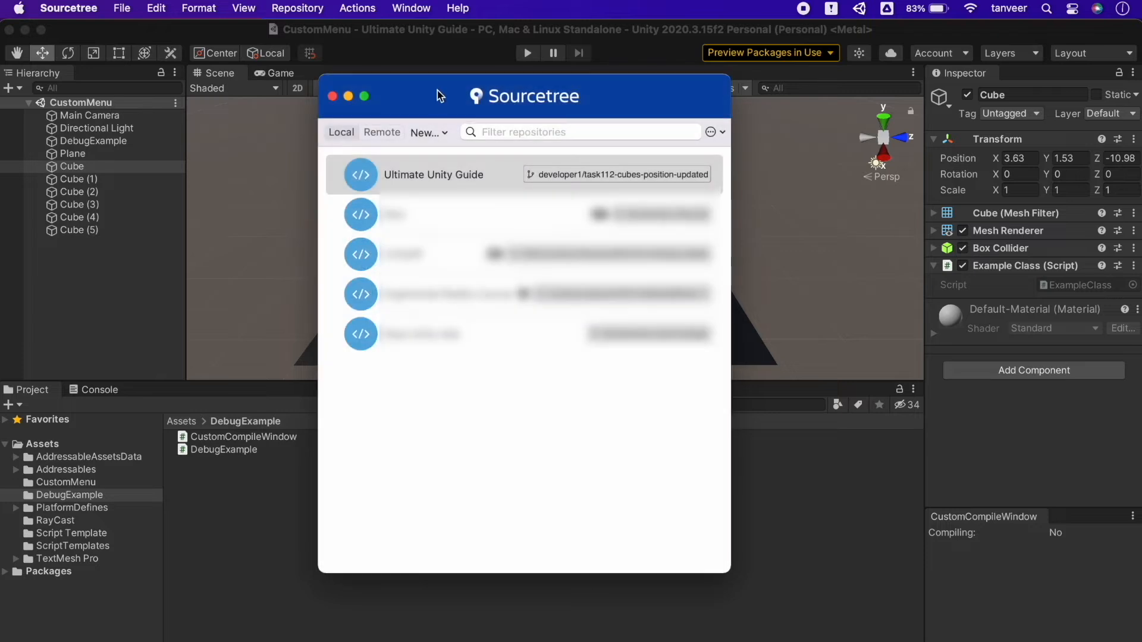
# Step: Start creating a remote repository named "My New Unity Project" with the description "VR Project"
pyautogui.click(439, 133)
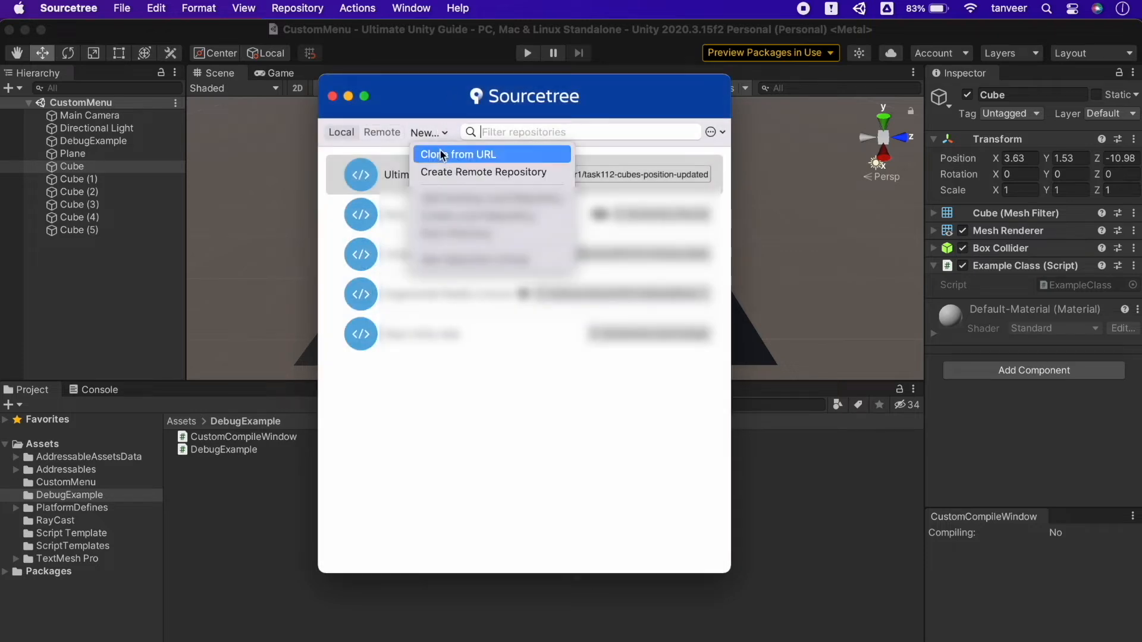
pyautogui.click(557, 177)
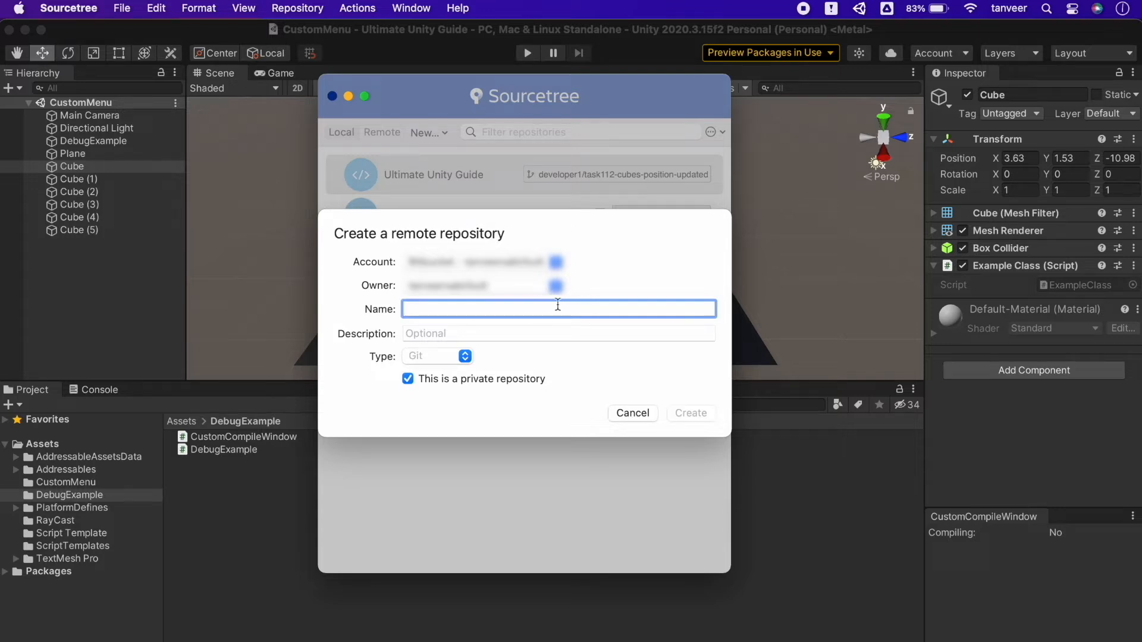
pyautogui.write('My New ')
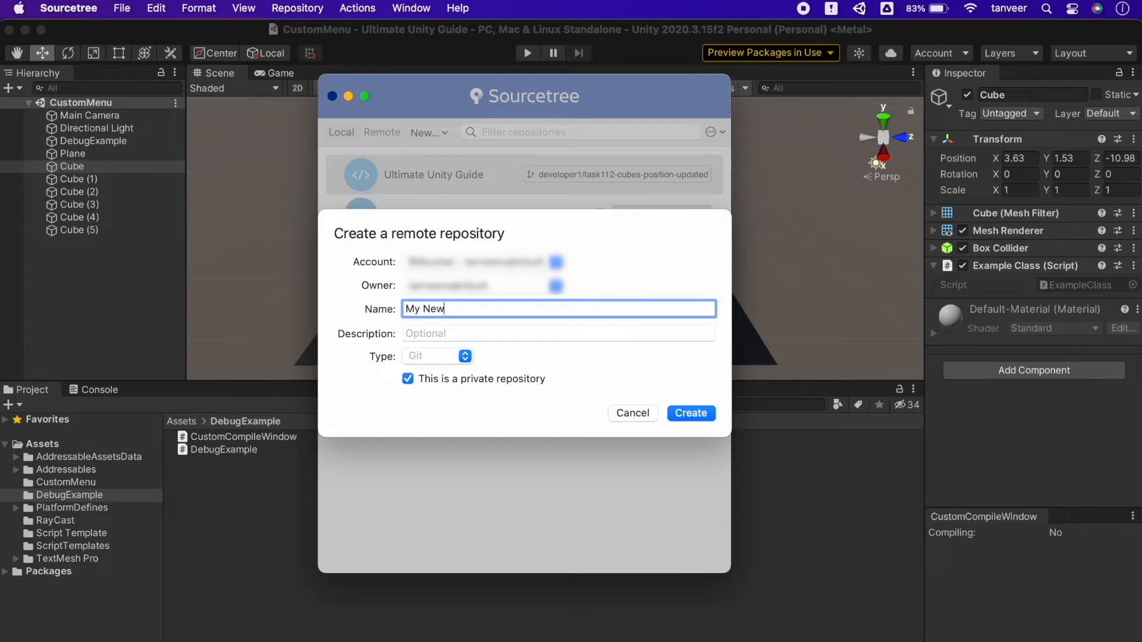
pyautogui.write('Unity Project')
pyautogui.press('Tab')
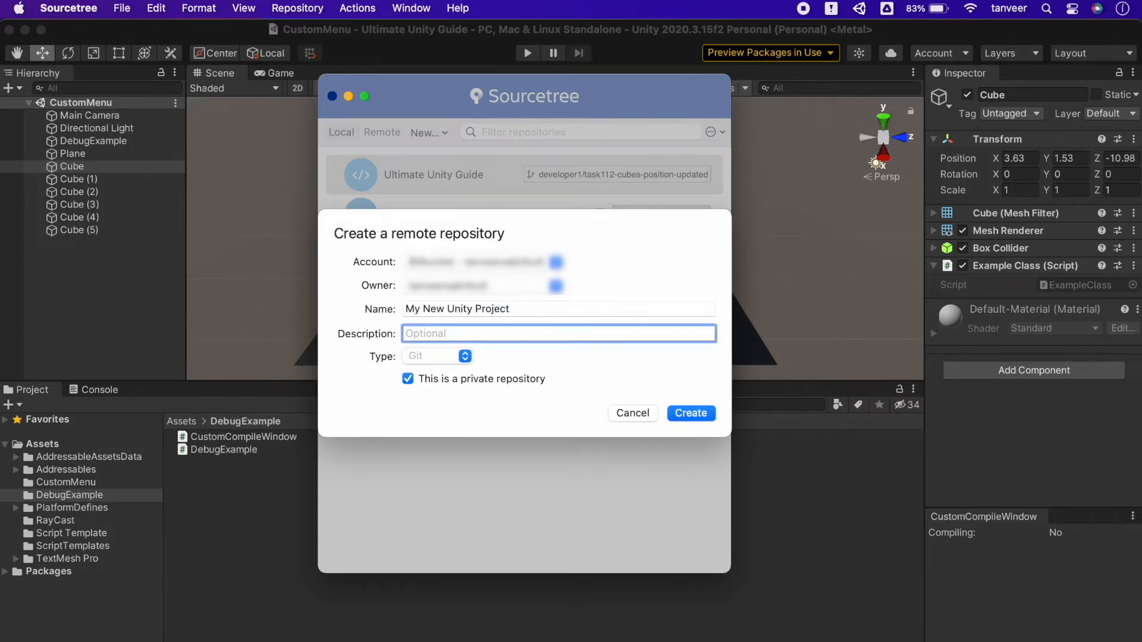
pyautogui.write('VR Project')
# Step: Keep the remote repository's type as Git and its access private, and cancel its creation
pyautogui.click(465, 356)
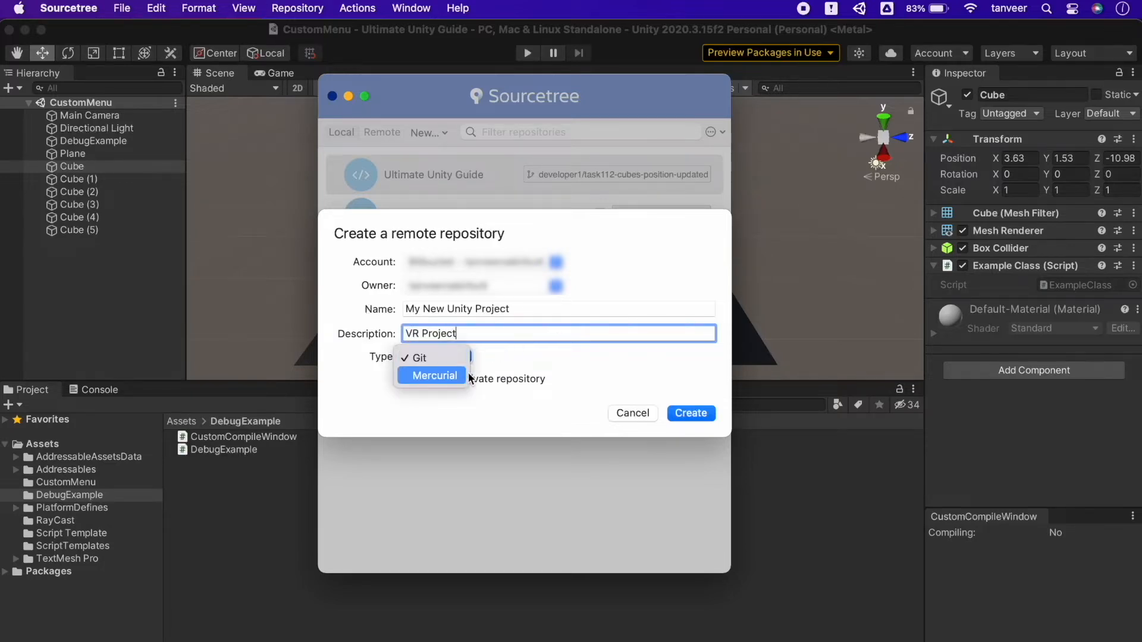
pyautogui.click(465, 358)
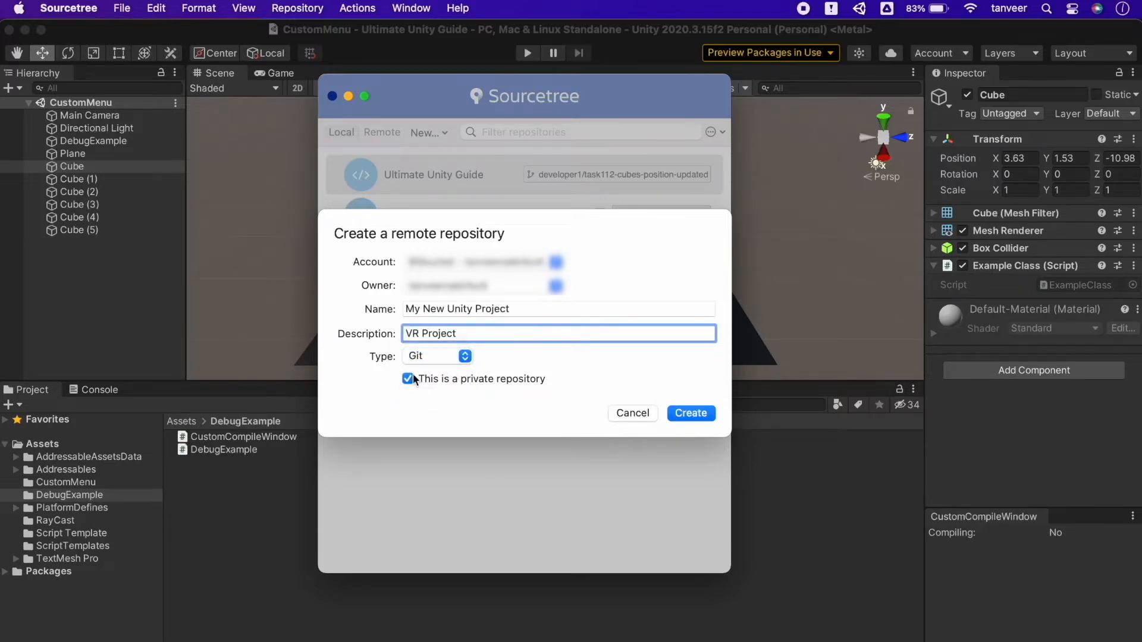
pyautogui.click(457, 383)
pyautogui.click(499, 379)
pyautogui.click(636, 411)
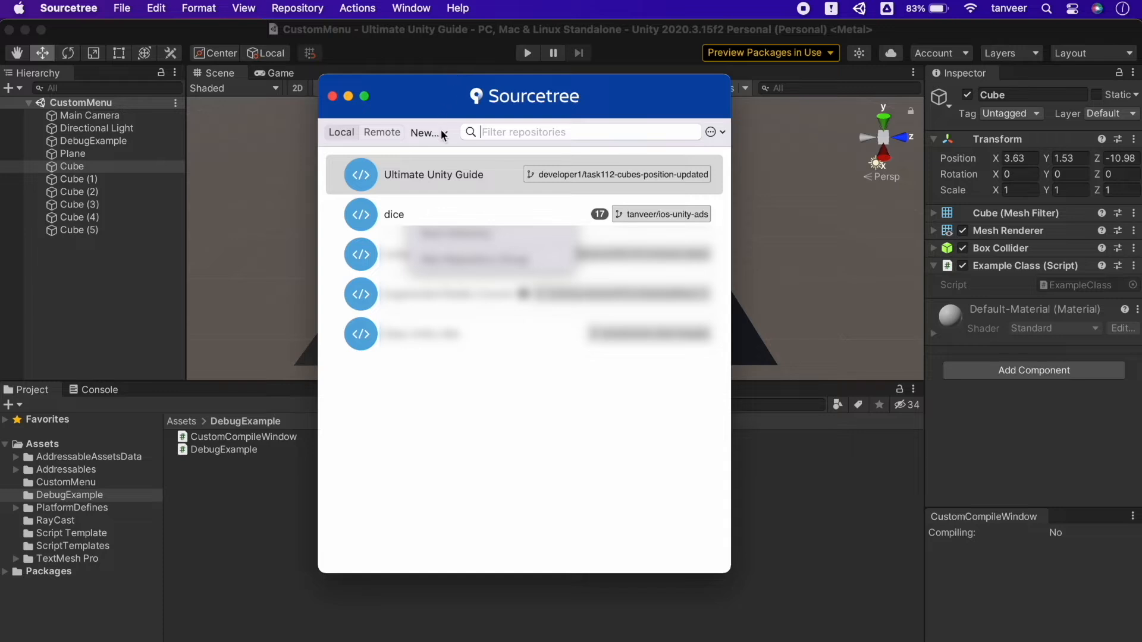
pyautogui.click(443, 133)
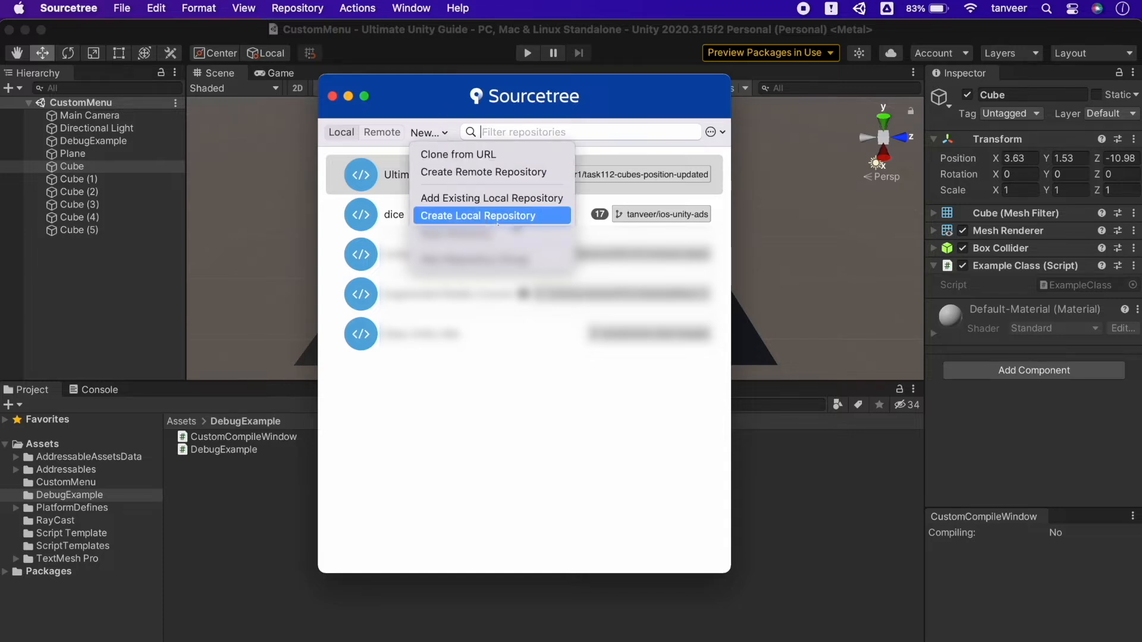
pyautogui.click(515, 220)
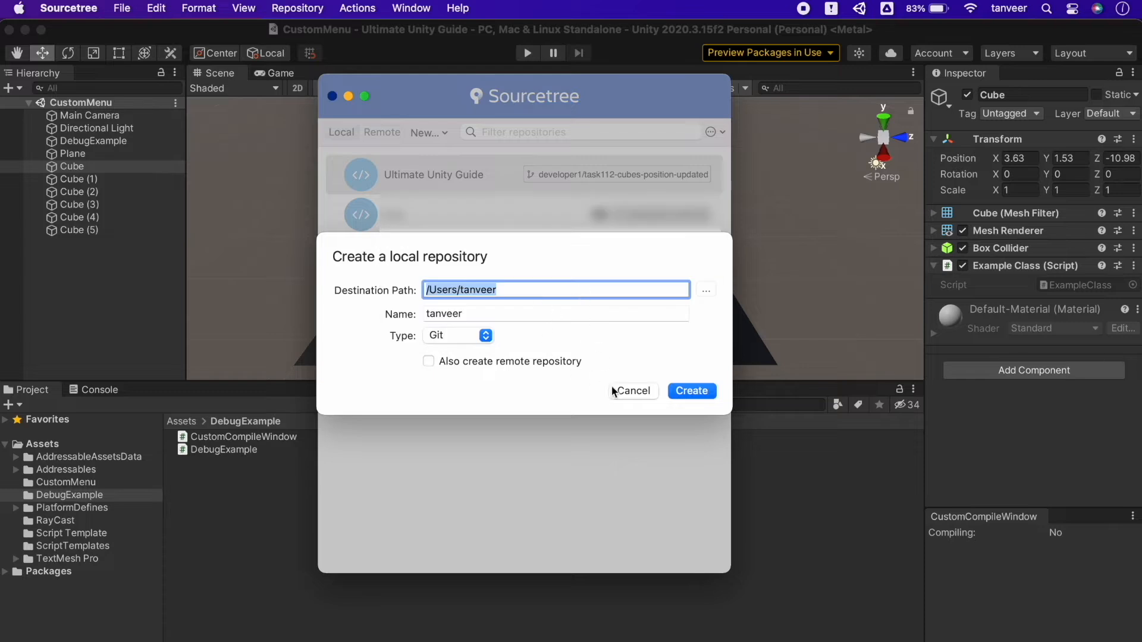
pyautogui.click(633, 394)
# Step: Scan the Bitbucket directory for existing local repositories
pyautogui.click(440, 133)
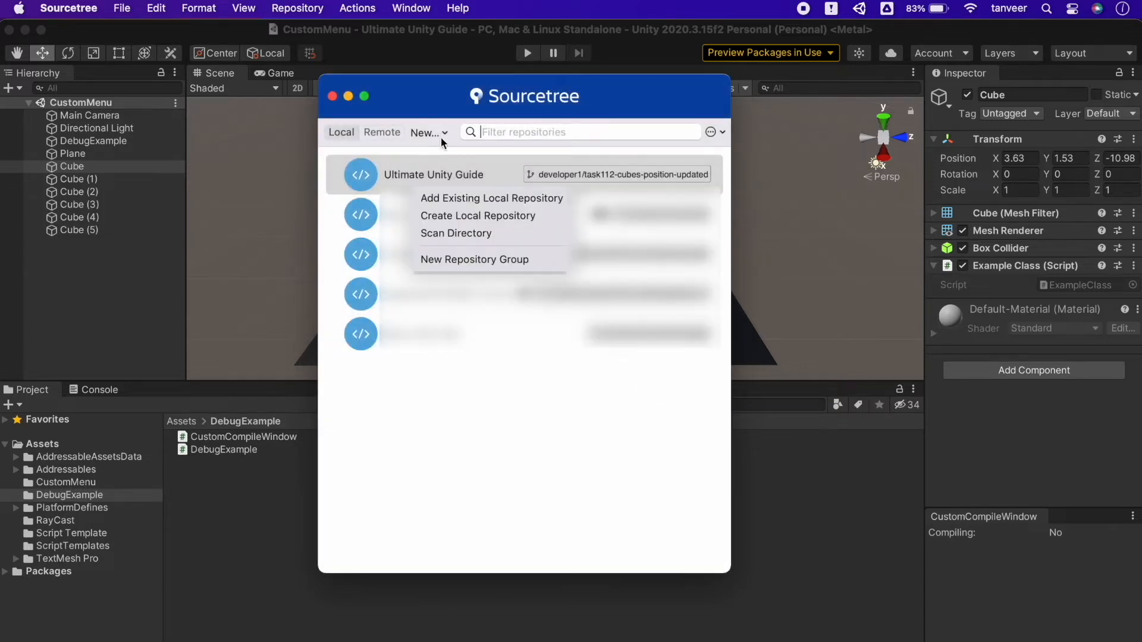
pyautogui.click(480, 234)
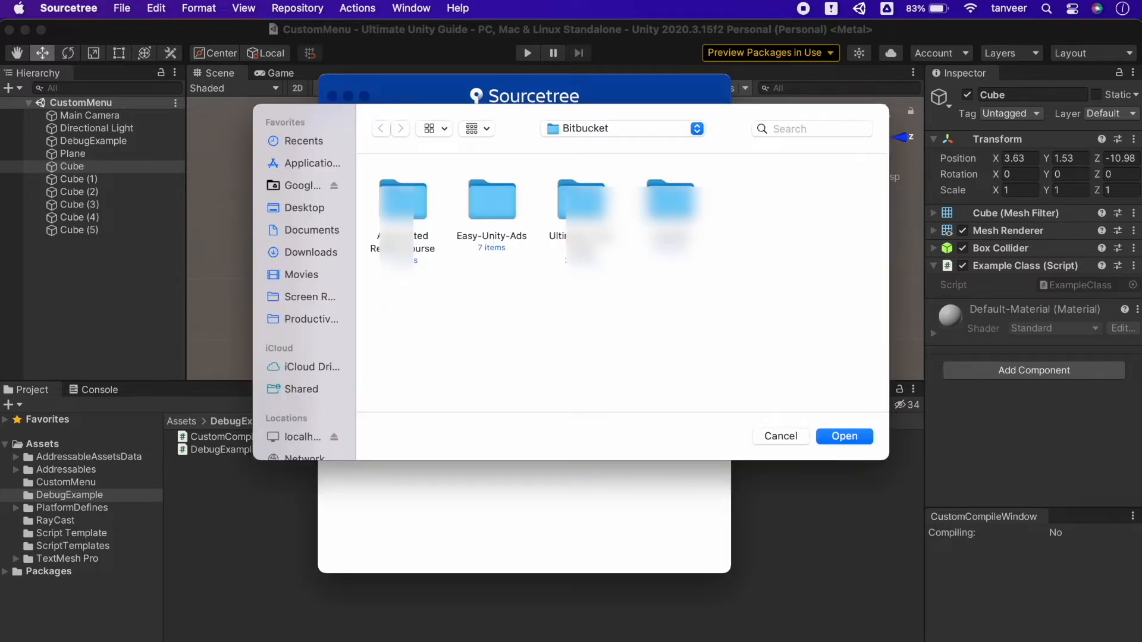
pyautogui.click(844, 435)
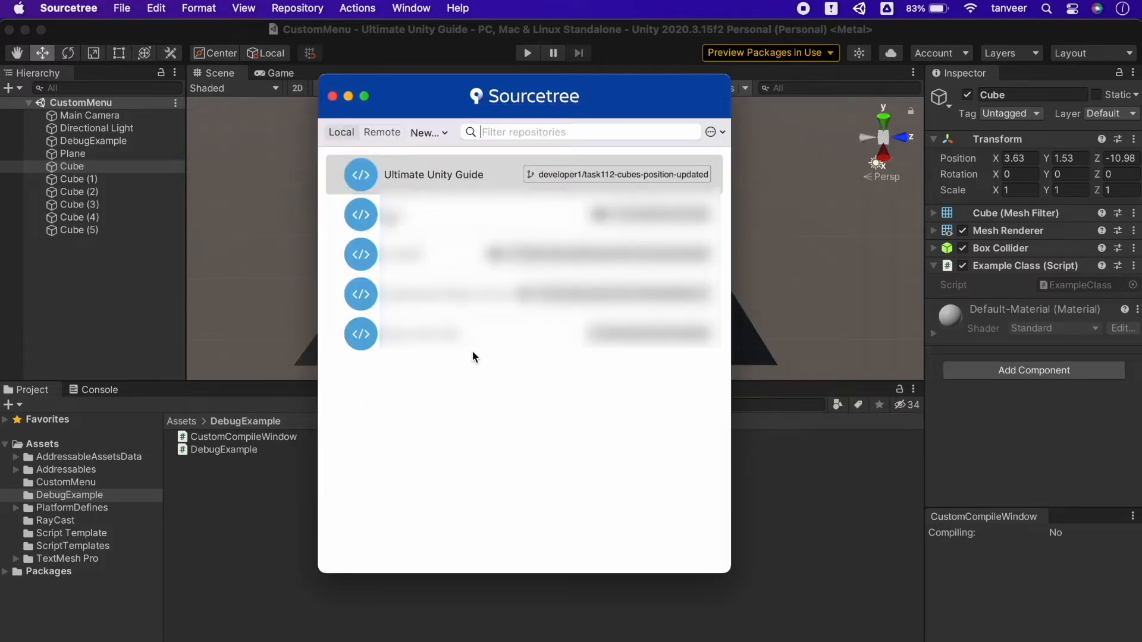
# Step: View the account's remote repositories, return to the local ones and look through the repository browser's options
pyautogui.click(382, 135)
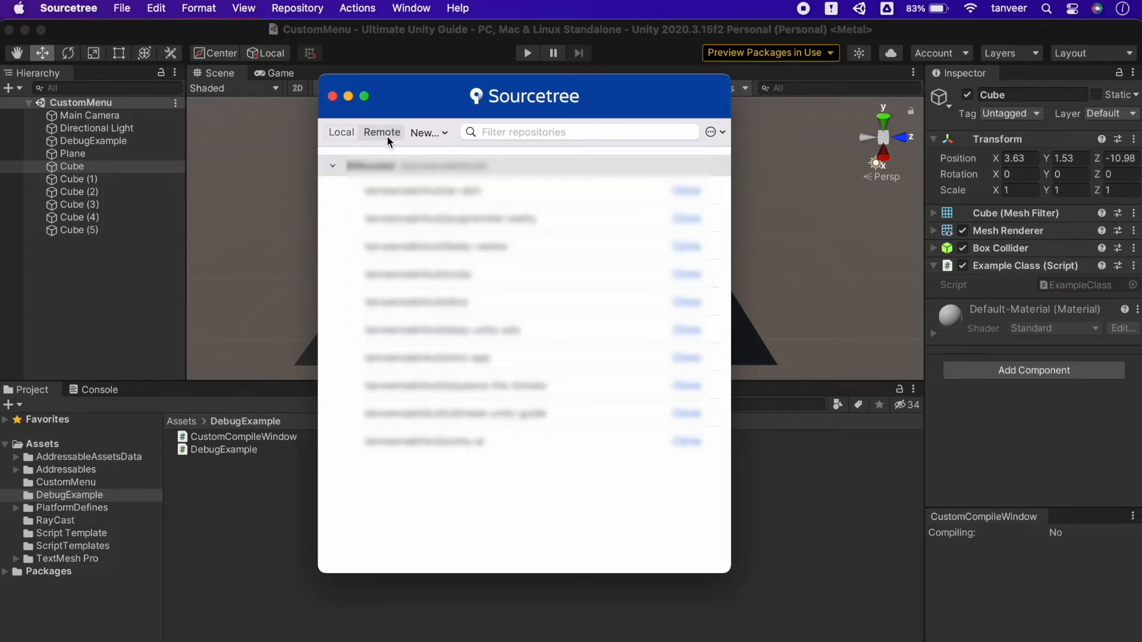
pyautogui.click(340, 133)
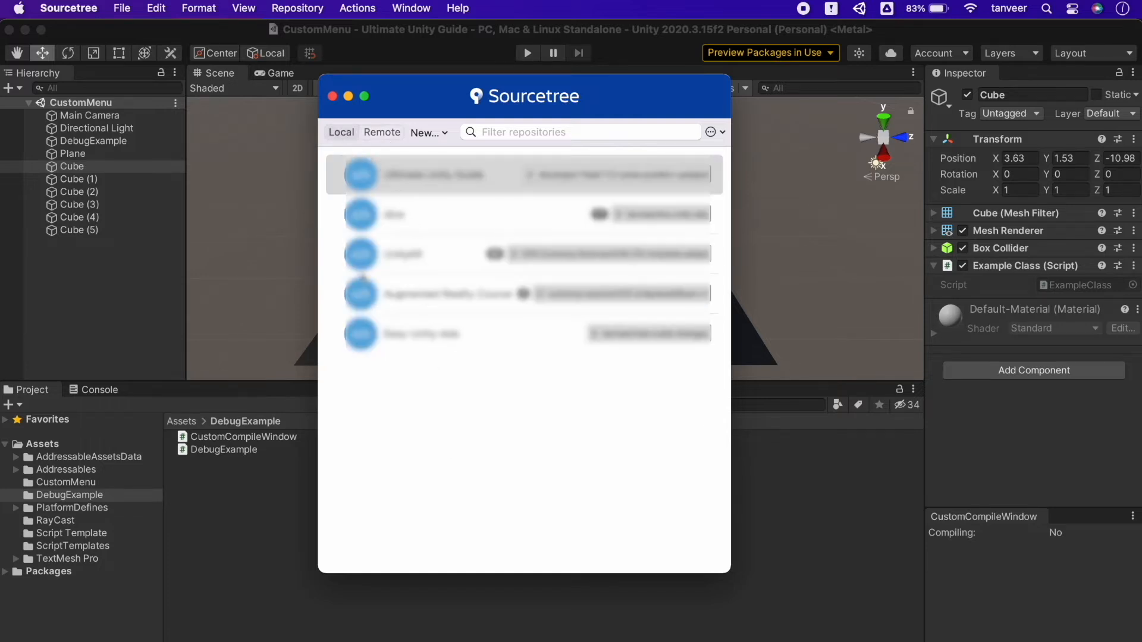
pyautogui.click(710, 132)
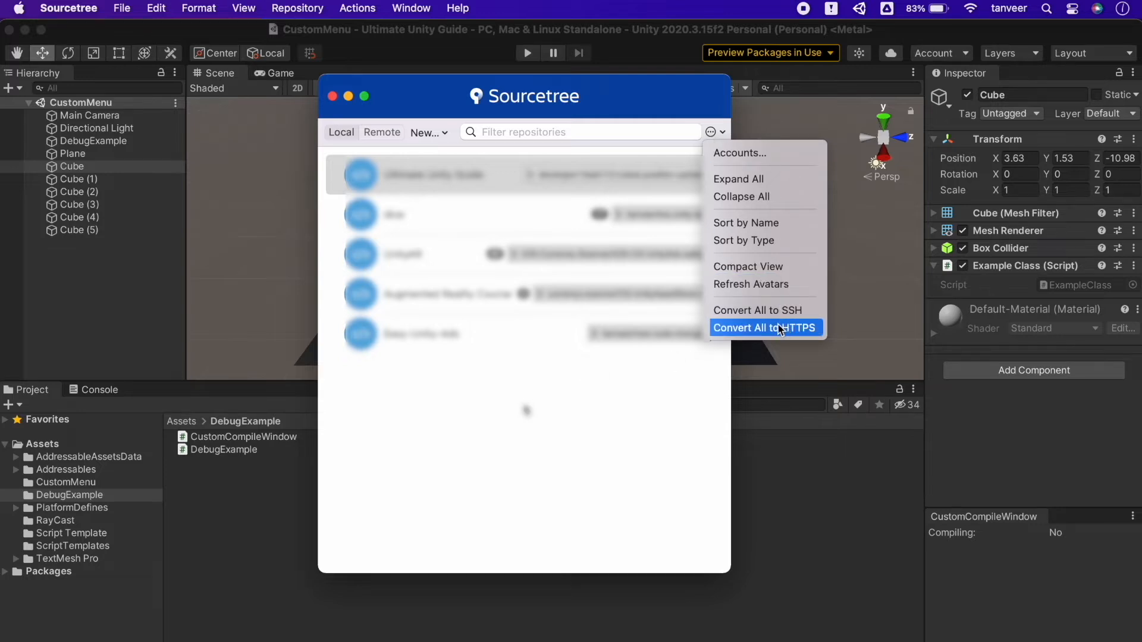
pyautogui.click(365, 93)
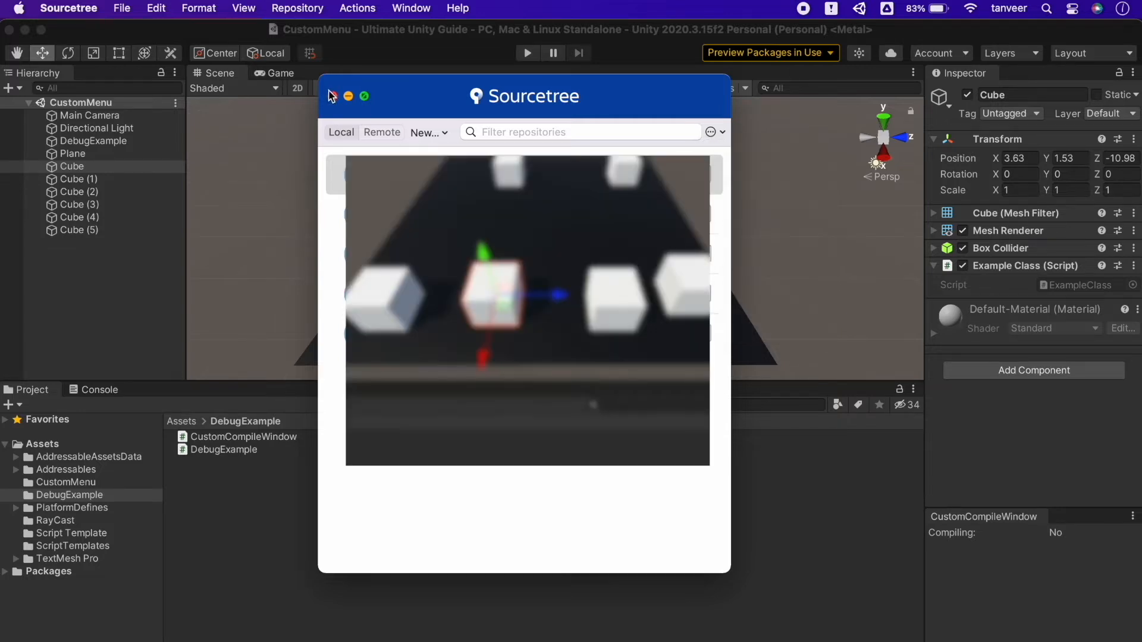
# Step: Open the local Ultimate Unity Guide repository and view the latest commits of the master and video-5-focused-inspector branches
pyautogui.click(332, 96)
pyautogui.click(381, 54)
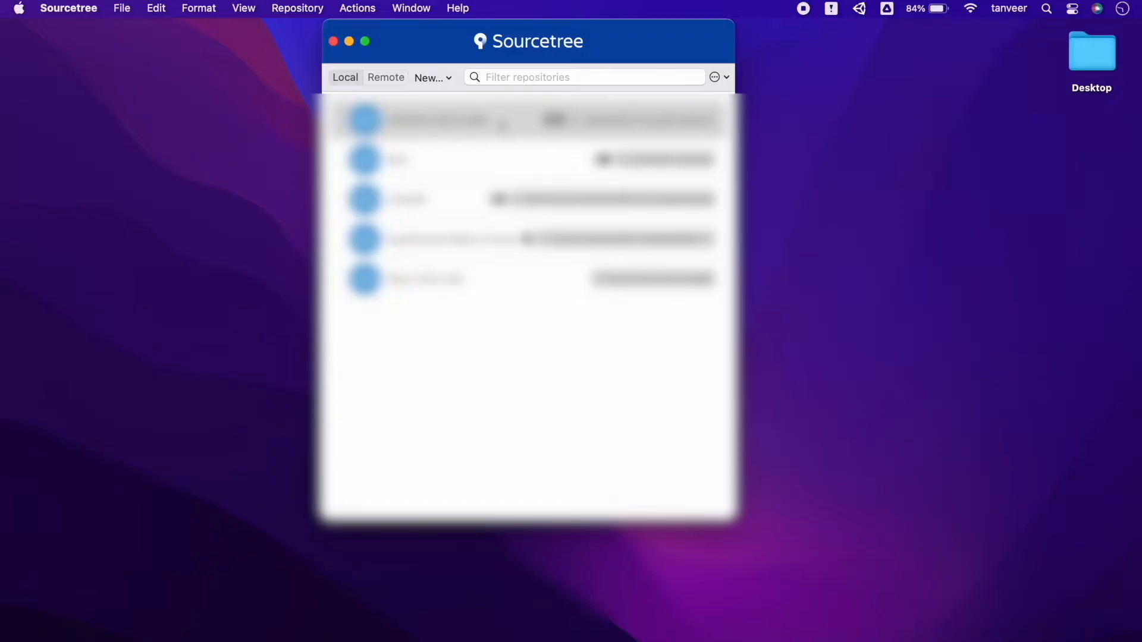
pyautogui.doubleClick(500, 122)
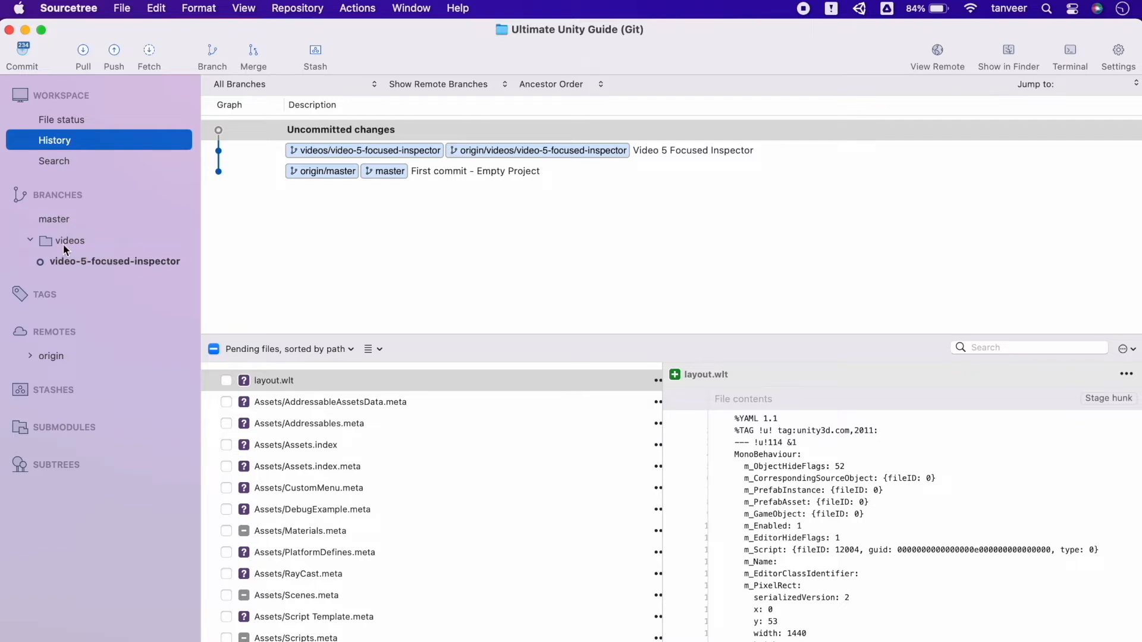
pyautogui.click(85, 225)
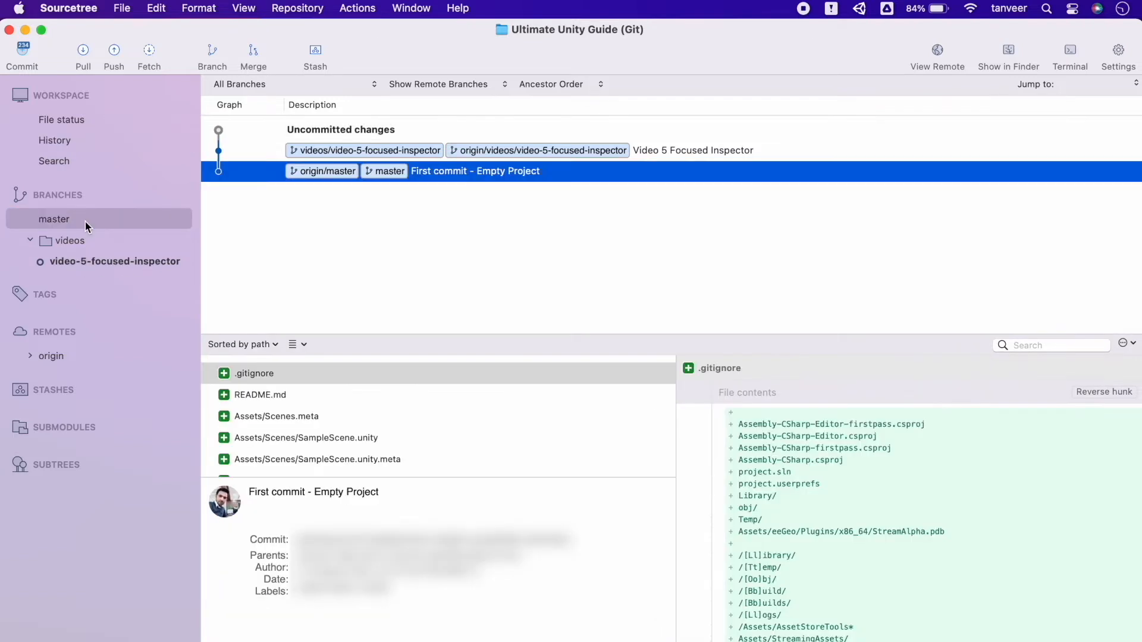
pyautogui.click(101, 261)
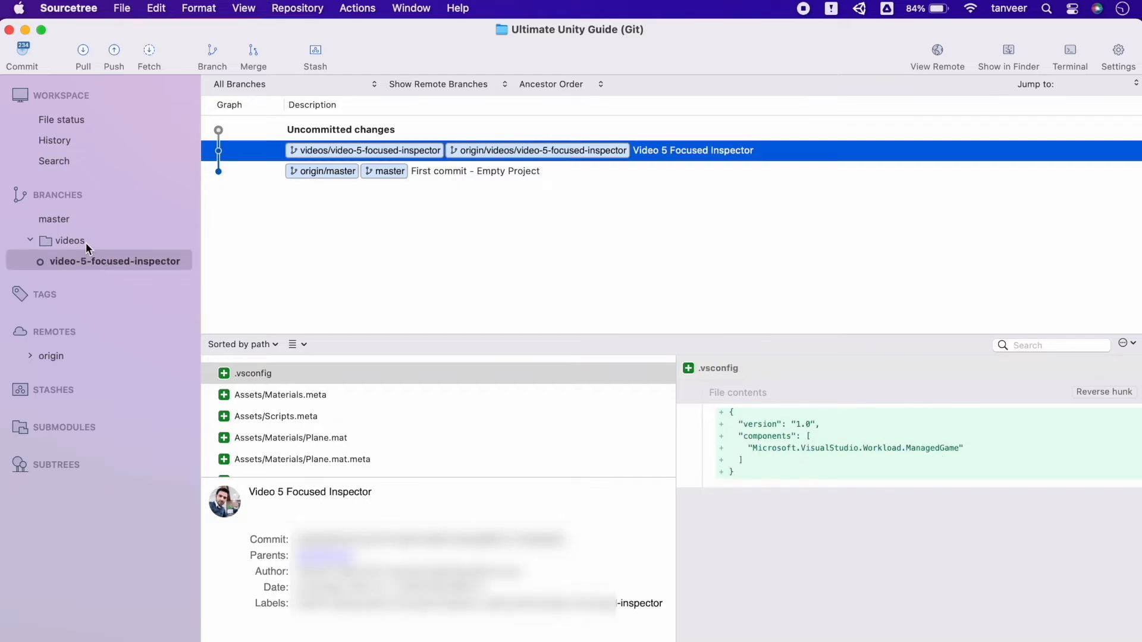
# Step: Review the repository's pending files and stage all of them for a commit
pyautogui.click(24, 53)
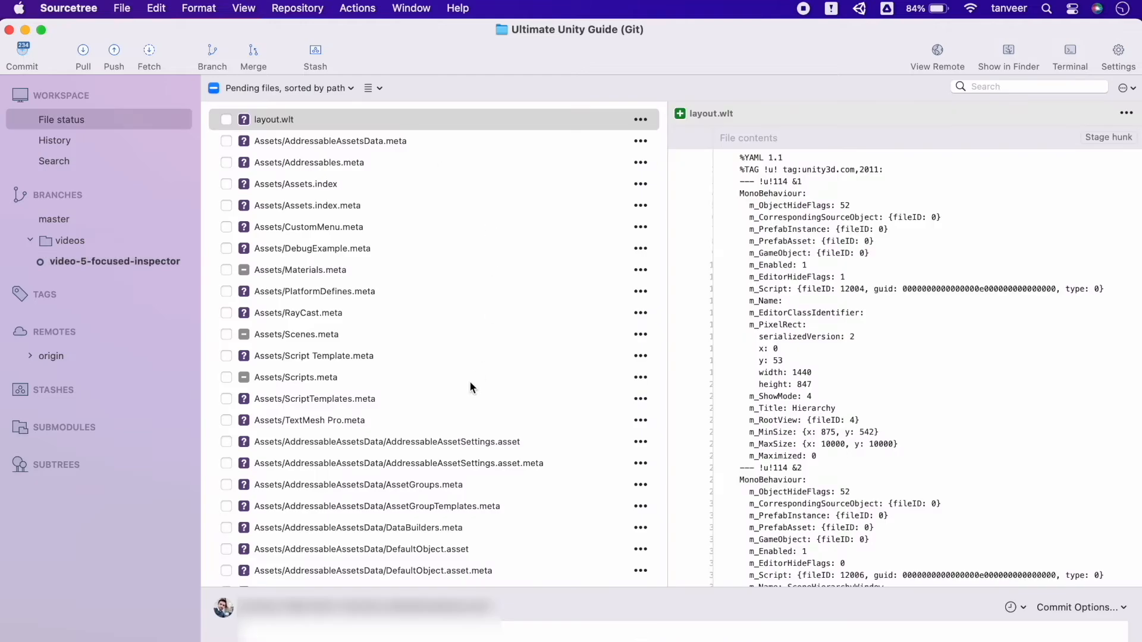
pyautogui.scroll(-20, 476, 372)
pyautogui.scroll(-20, 469, 383)
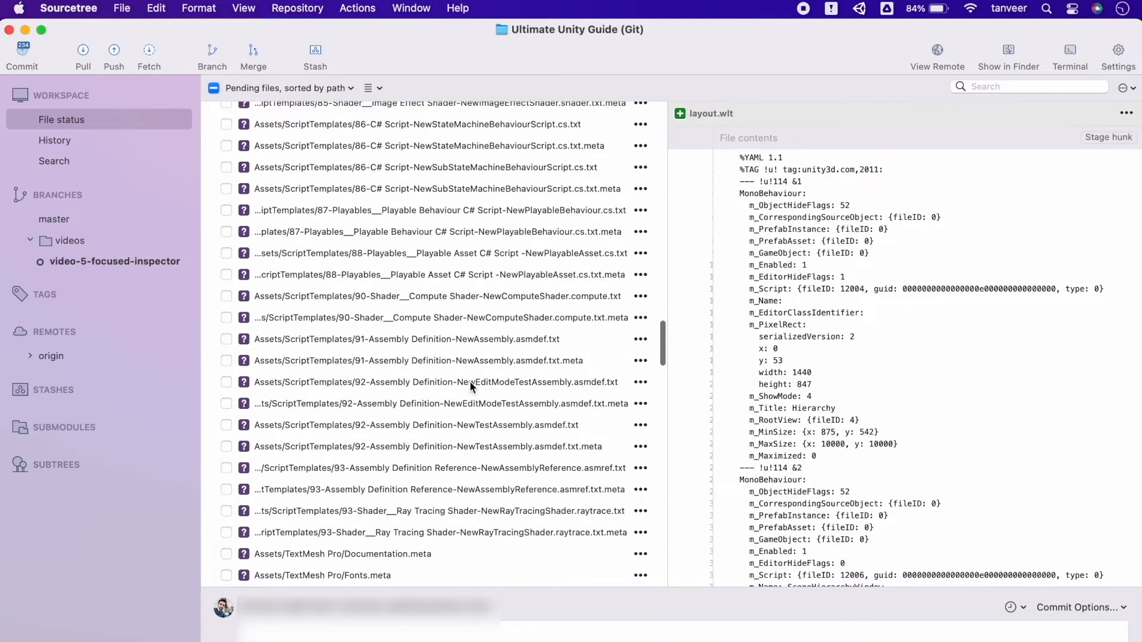
pyautogui.click(213, 88)
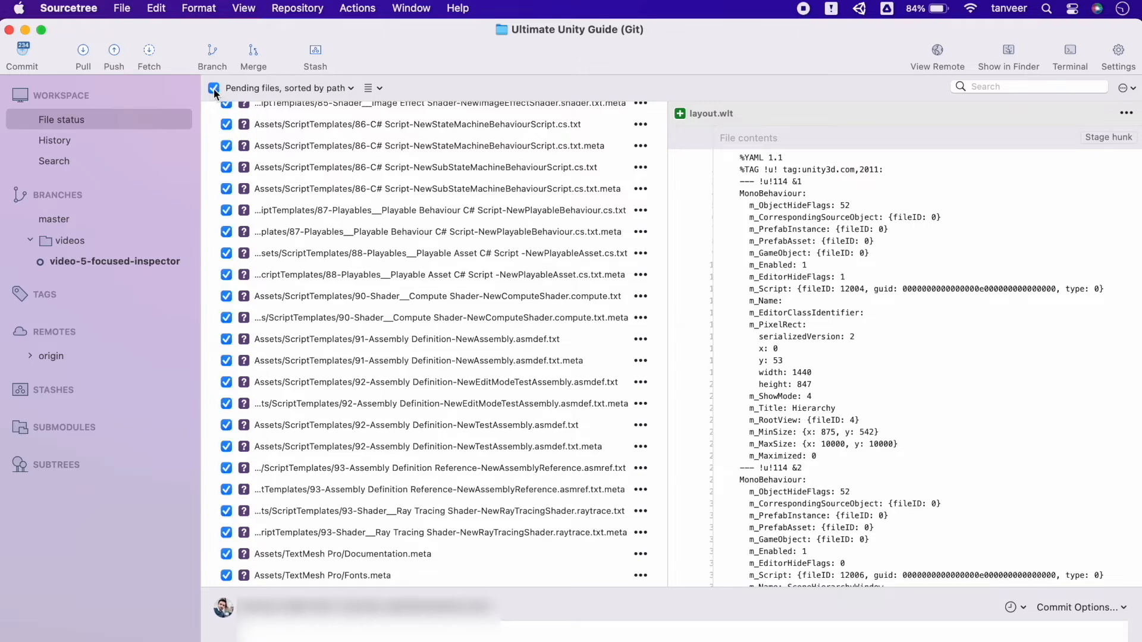
pyautogui.scroll(20, 344, 328)
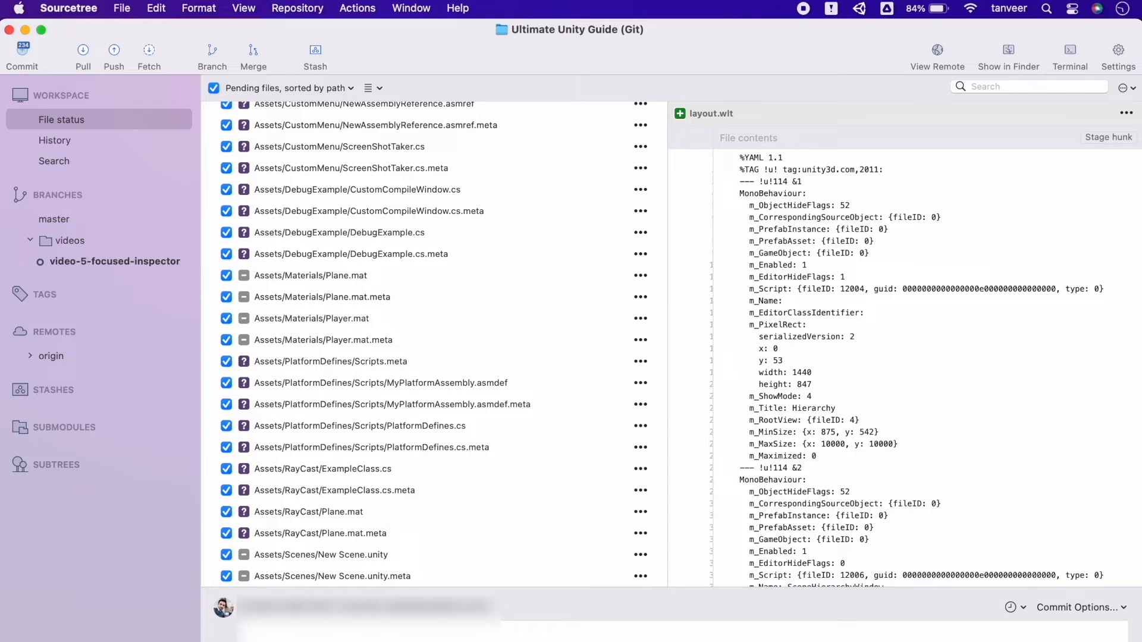
# Step: Create and check out a new branch named videos/video-6-teamwork from the working copy parent
pyautogui.click(212, 58)
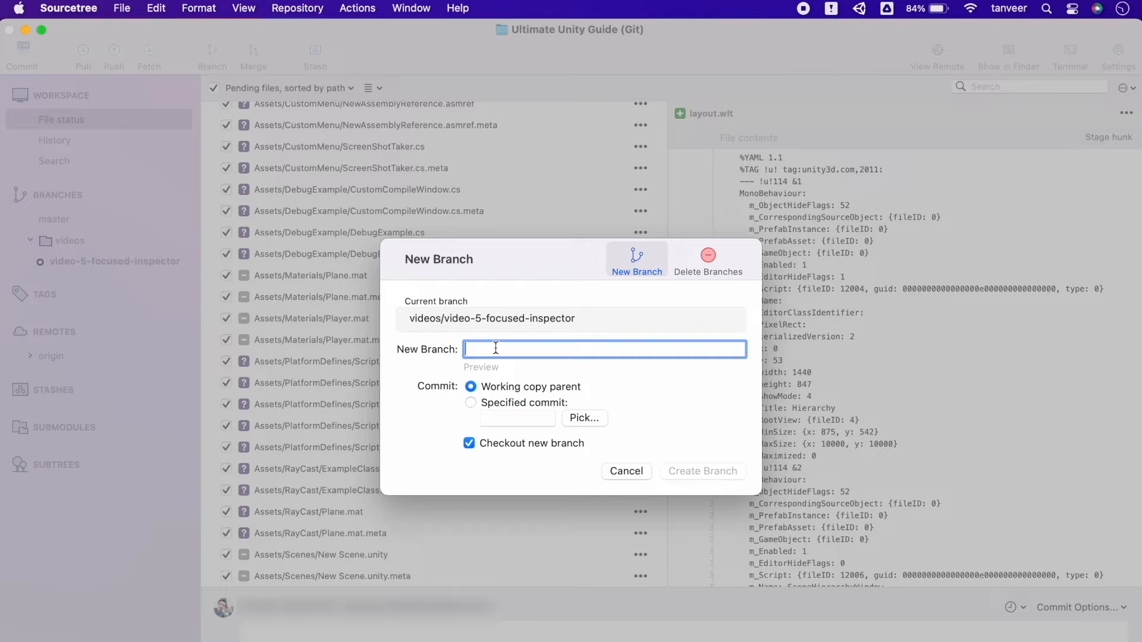
pyautogui.write('video')
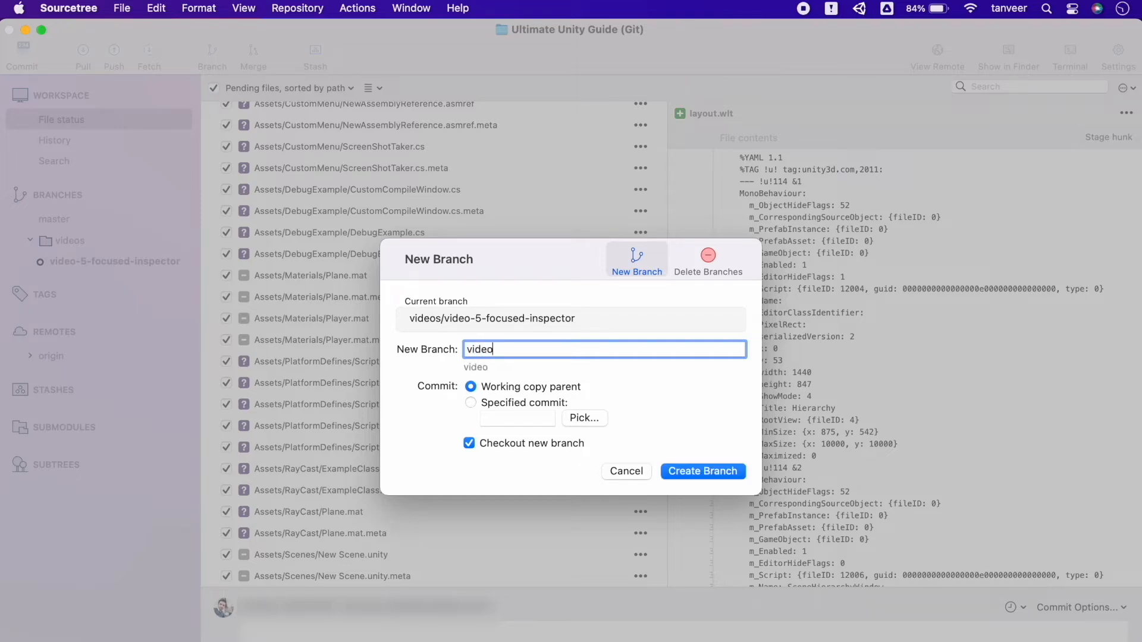
pyautogui.write('s/video-6-teamwork')
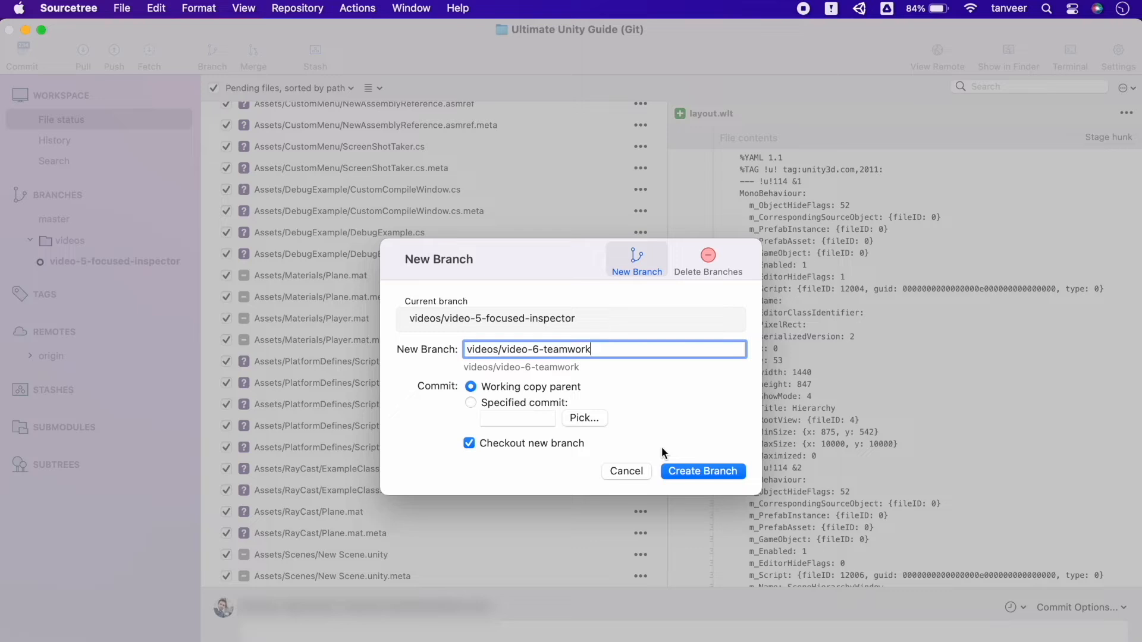
pyautogui.click(695, 472)
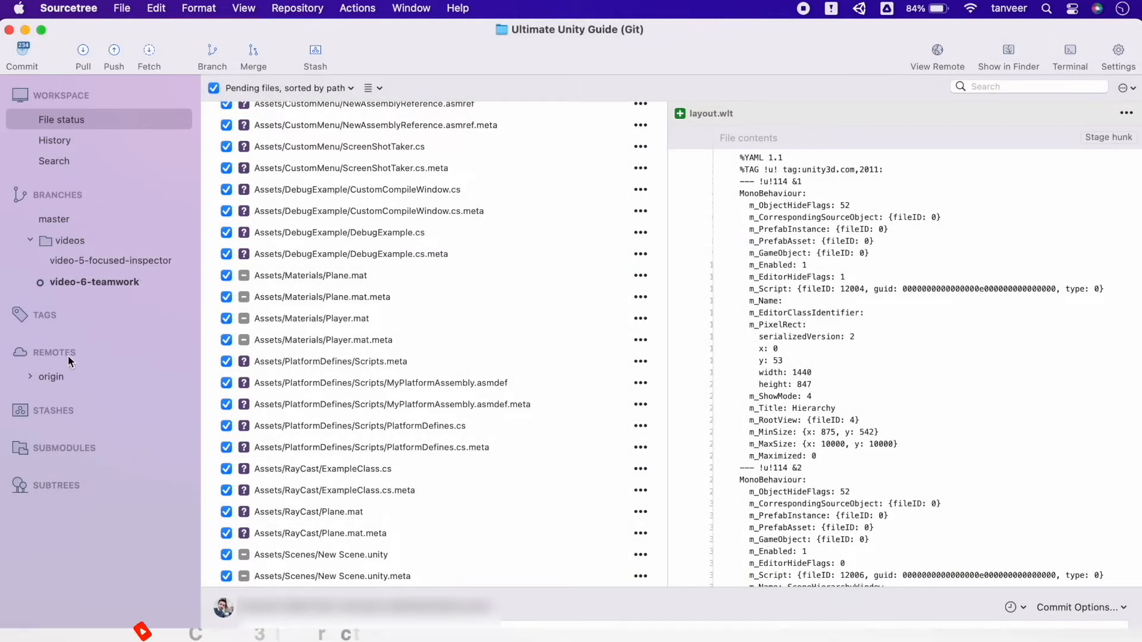
pyautogui.click(30, 240)
pyautogui.click(30, 240)
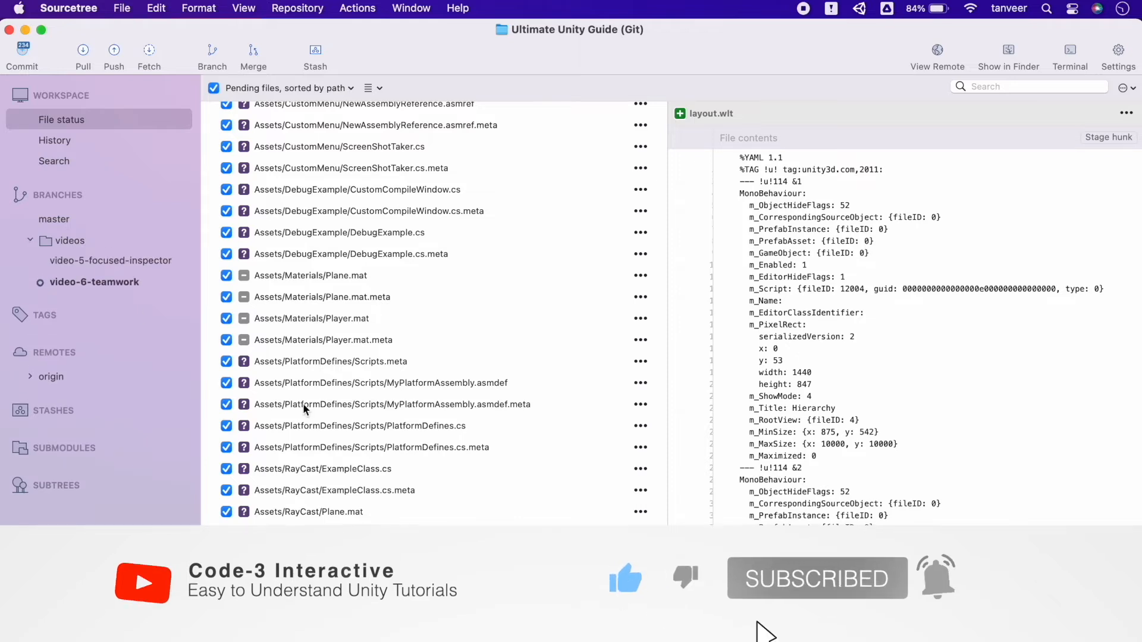
# Step: Commit all staged files to the video-6-teamwork branch with a blank message, accepting the added files and suppressing further add confirmations
pyautogui.scroll(-2, 315, 422)
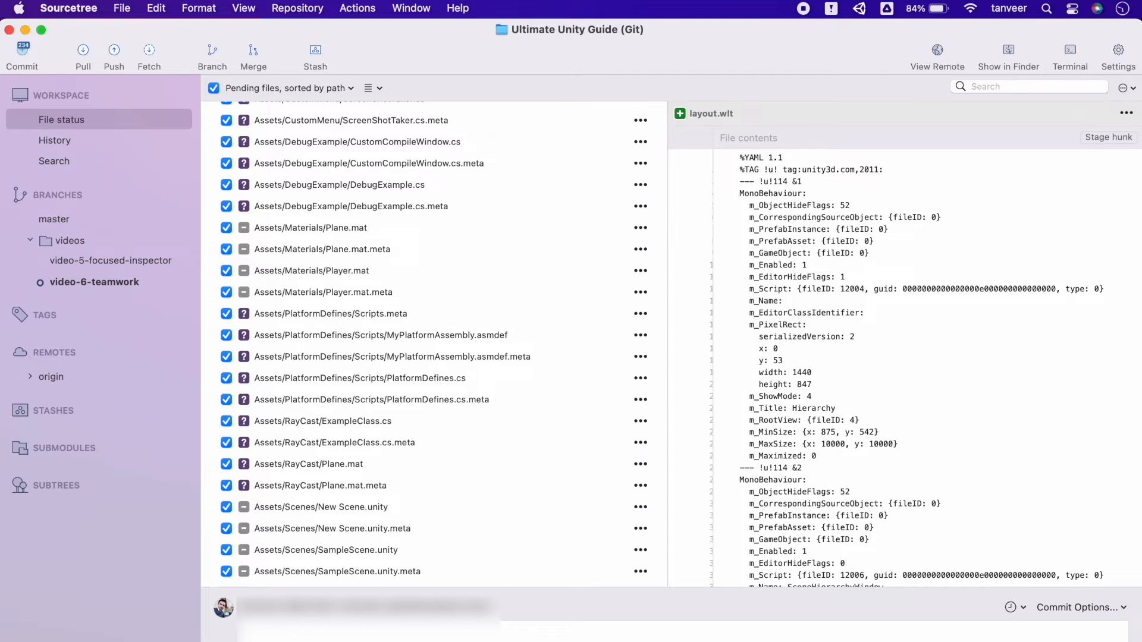
pyautogui.press('super+Return')
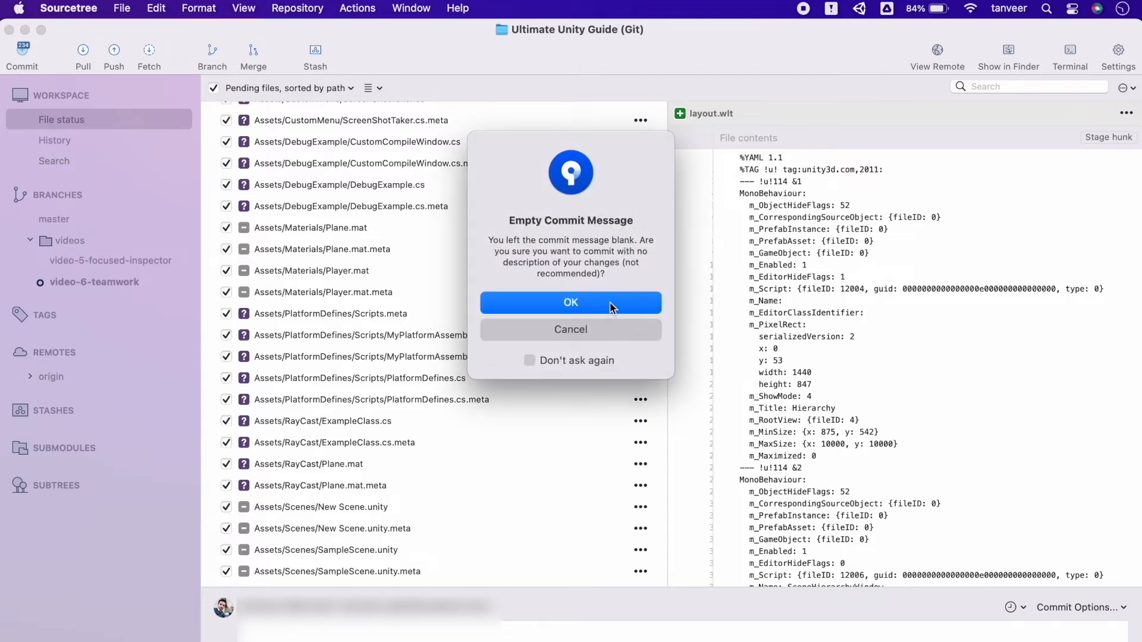
pyautogui.click(610, 304)
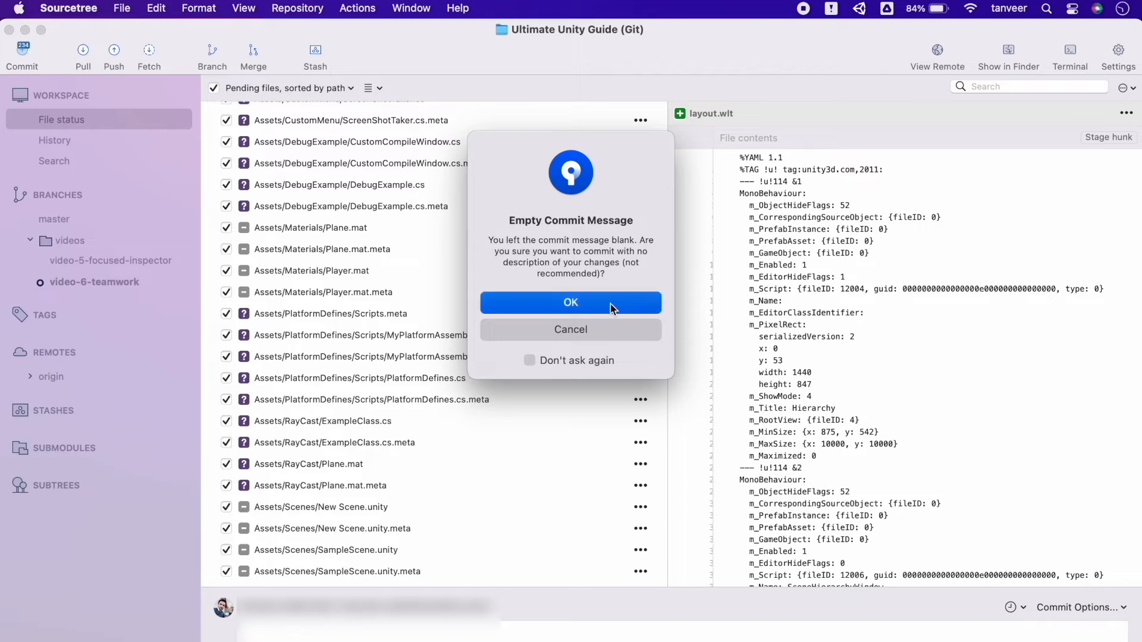
pyautogui.click(643, 380)
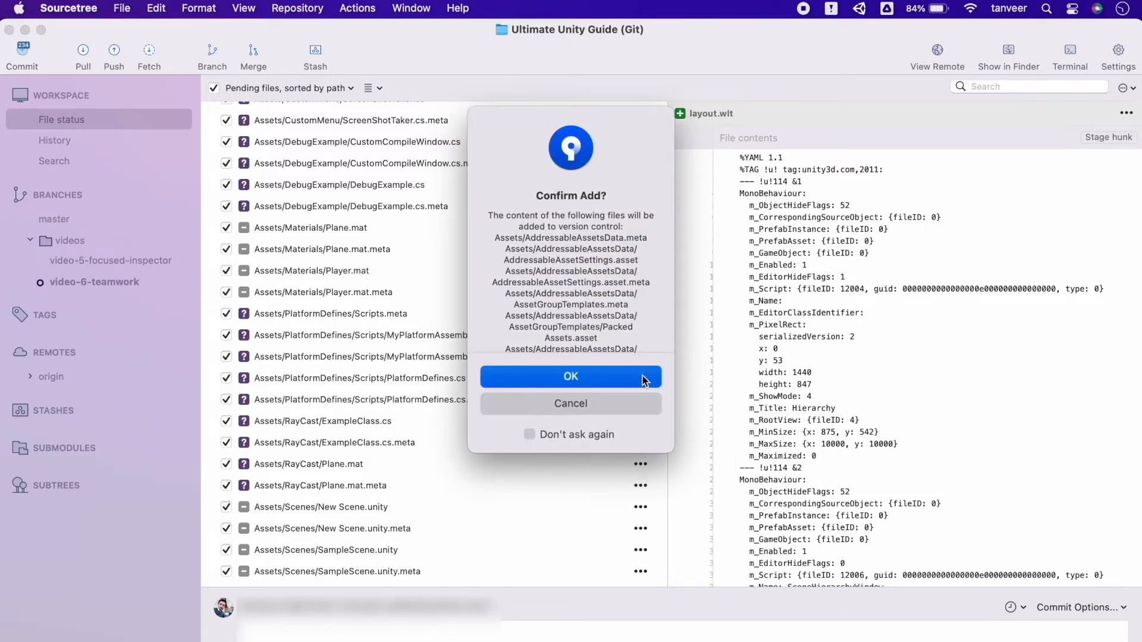
pyautogui.click(529, 434)
pyautogui.click(618, 377)
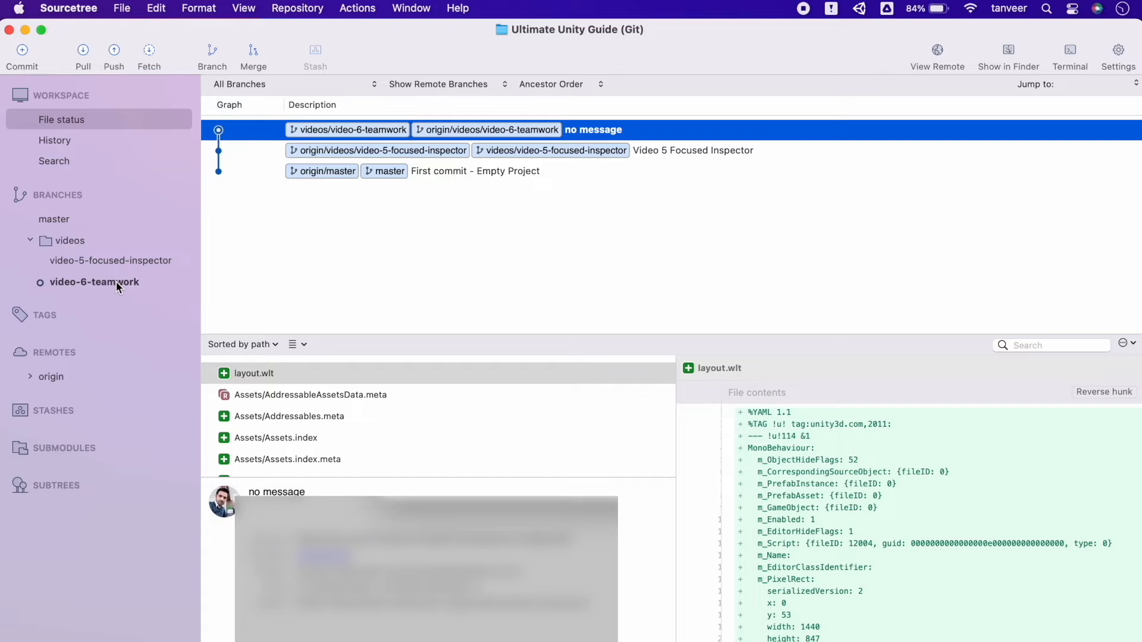
pyautogui.click(31, 239)
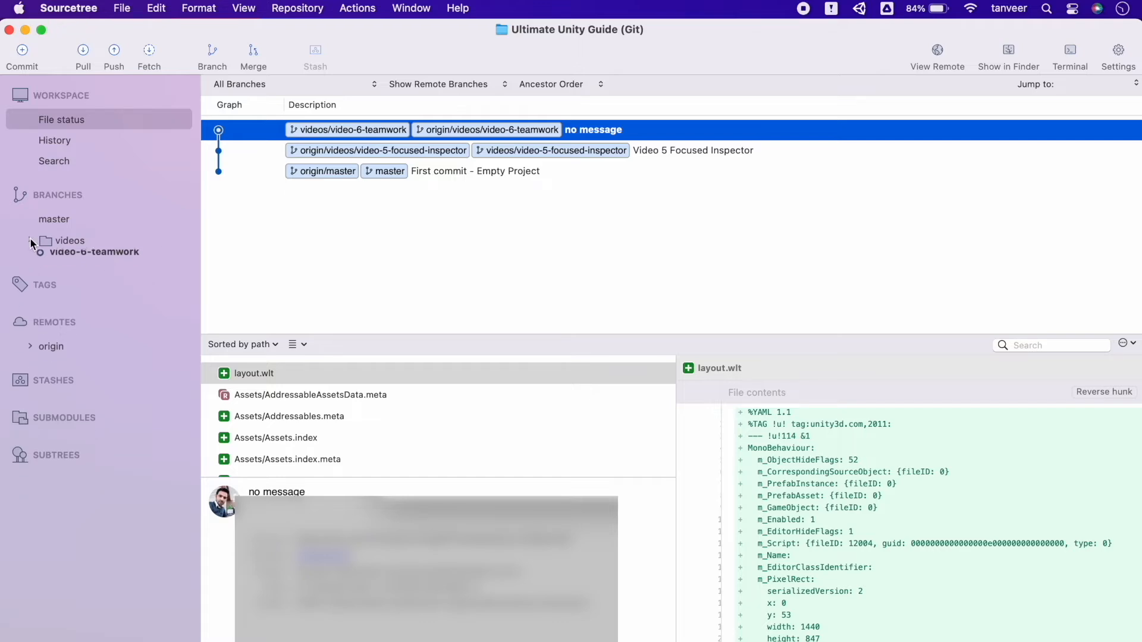
# Step: Create and check out a new branch named developer1/dev1-my-first-commit from the working copy parent
pyautogui.click(212, 54)
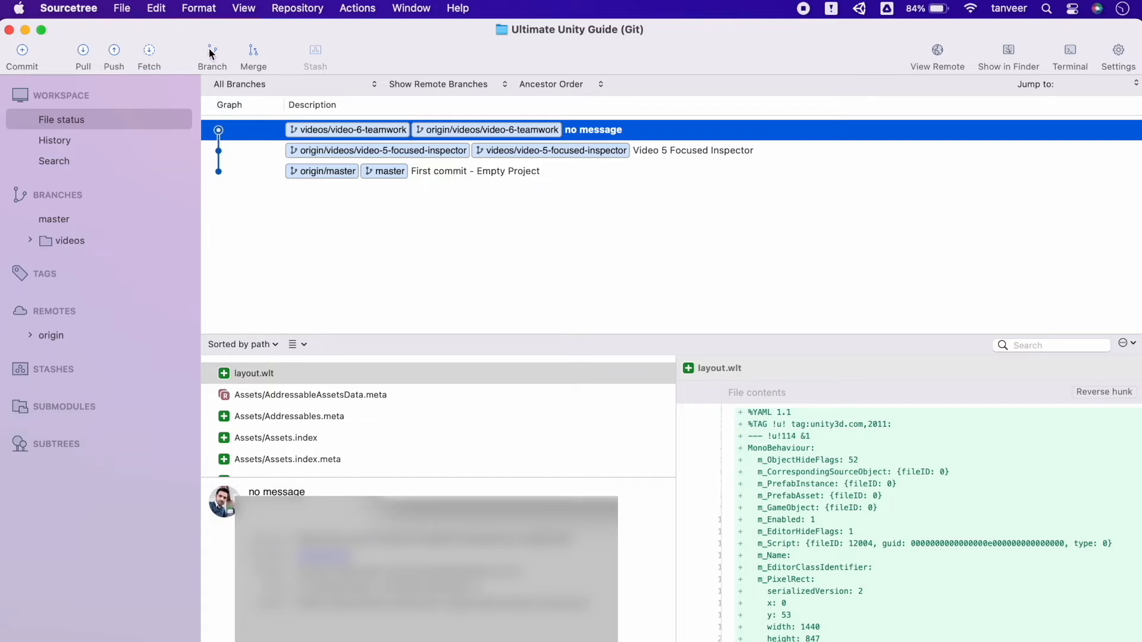
pyautogui.moveTo(597, 350); pyautogui.dragTo(439, 352)
pyautogui.write('Deve')
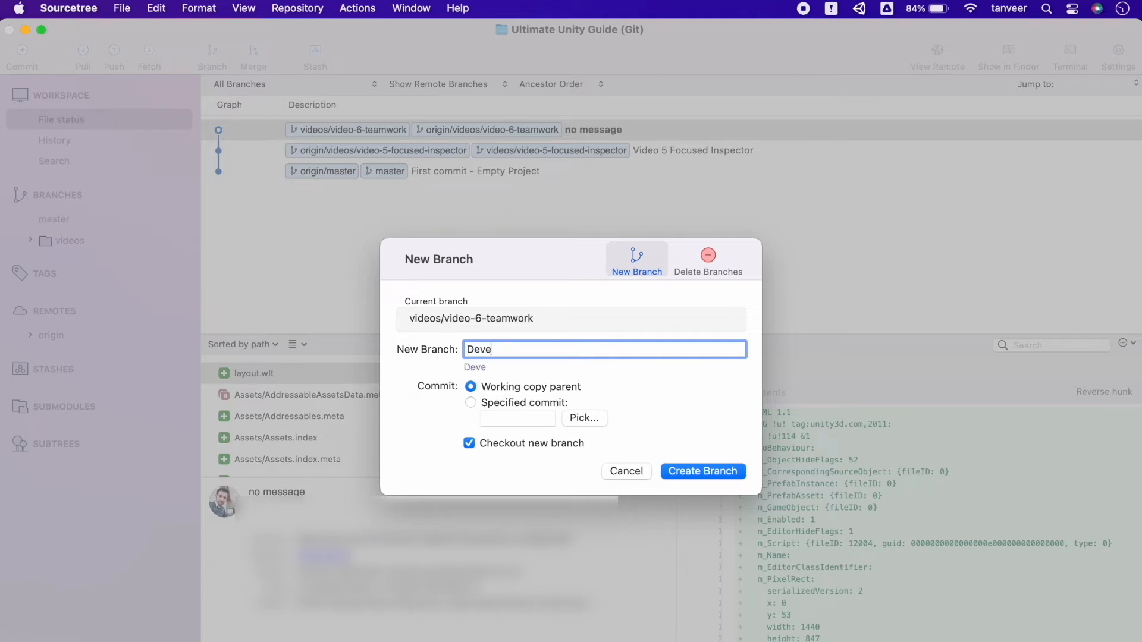
pyautogui.write('loper1/Dev1-Chang')
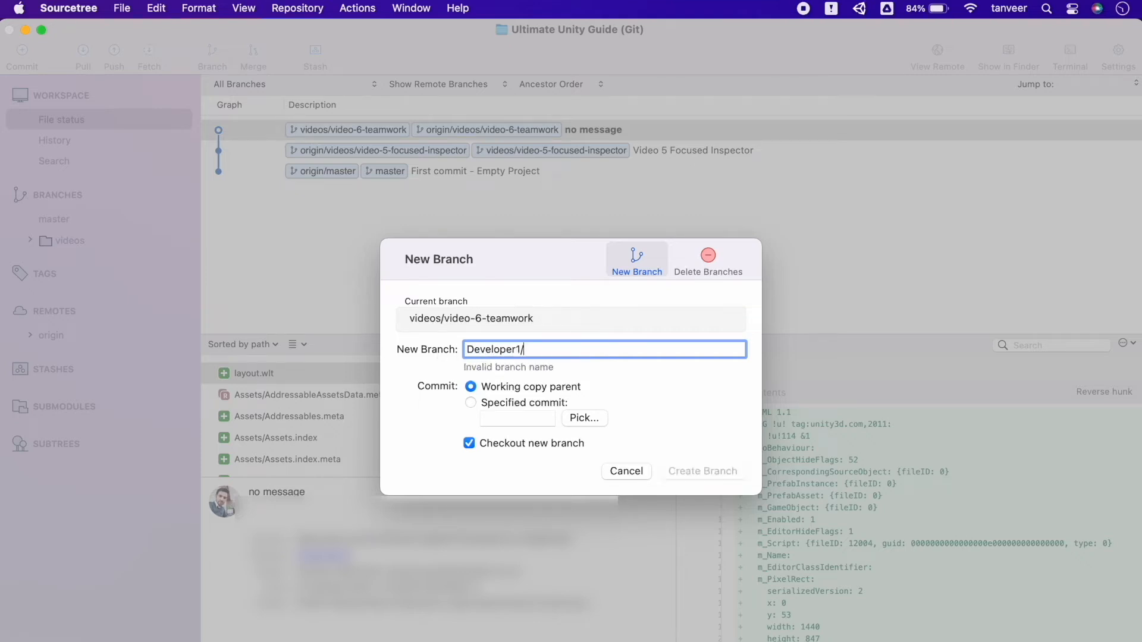
pyautogui.press('BackSpace')
pyautogui.press('BackSpace')
pyautogui.press('BackSpace')
pyautogui.press('BackSpace')
pyautogui.press('BackSpace')
pyautogui.press('BackSpace')
pyautogui.press('BackSpace')
pyautogui.press('BackSpace')
pyautogui.press('BackSpace')
pyautogui.press('BackSpace')
pyautogui.press('super+Left')
pyautogui.hotkey('shift', 'Right')
pyautogui.write('d')
pyautogui.press('super+Right')
pyautogui.write('dev1-commit-1')
pyautogui.press('BackSpace')
pyautogui.press('BackSpace')
pyautogui.press('BackSpace')
pyautogui.press('BackSpace')
pyautogui.press('BackSpace')
pyautogui.press('BackSpace')
pyautogui.press('BackSpace')
pyautogui.press('BackSpace')
pyautogui.write('my-first-commit')
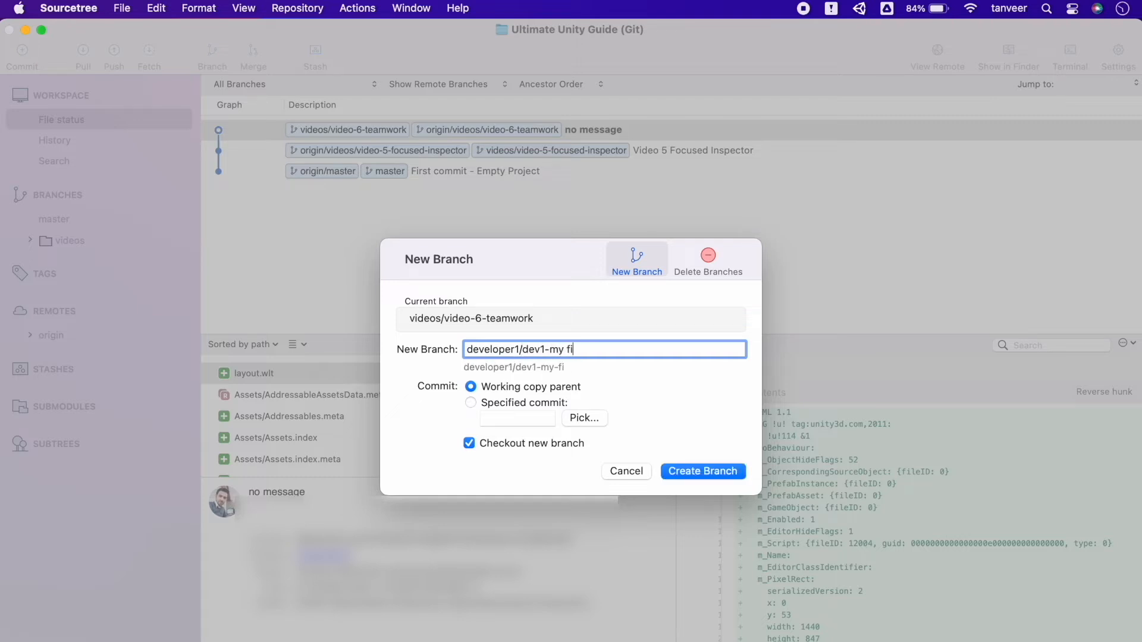
pyautogui.click(692, 473)
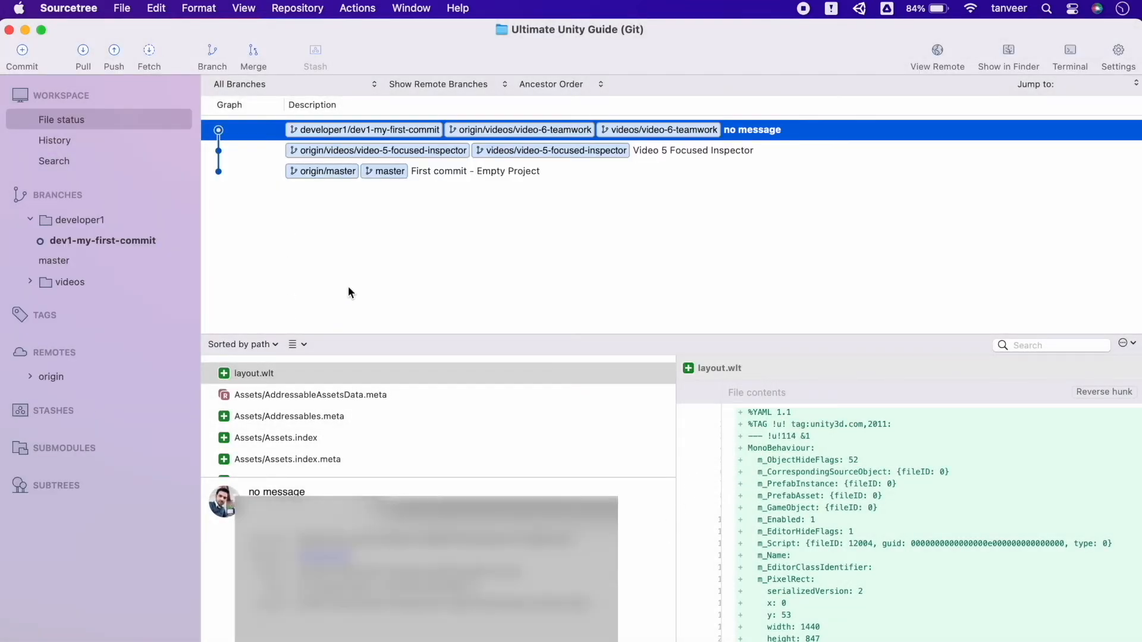
# Step: Create and check out a second branch named developer2/my-first-commit from the working copy parent
pyautogui.click(84, 223)
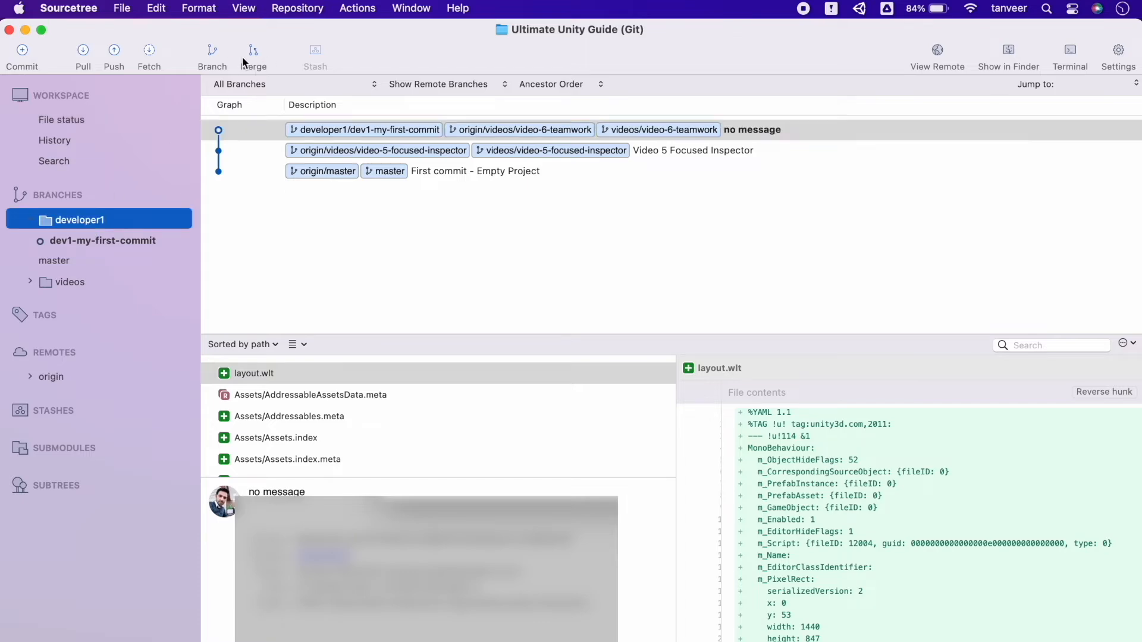
pyautogui.click(211, 59)
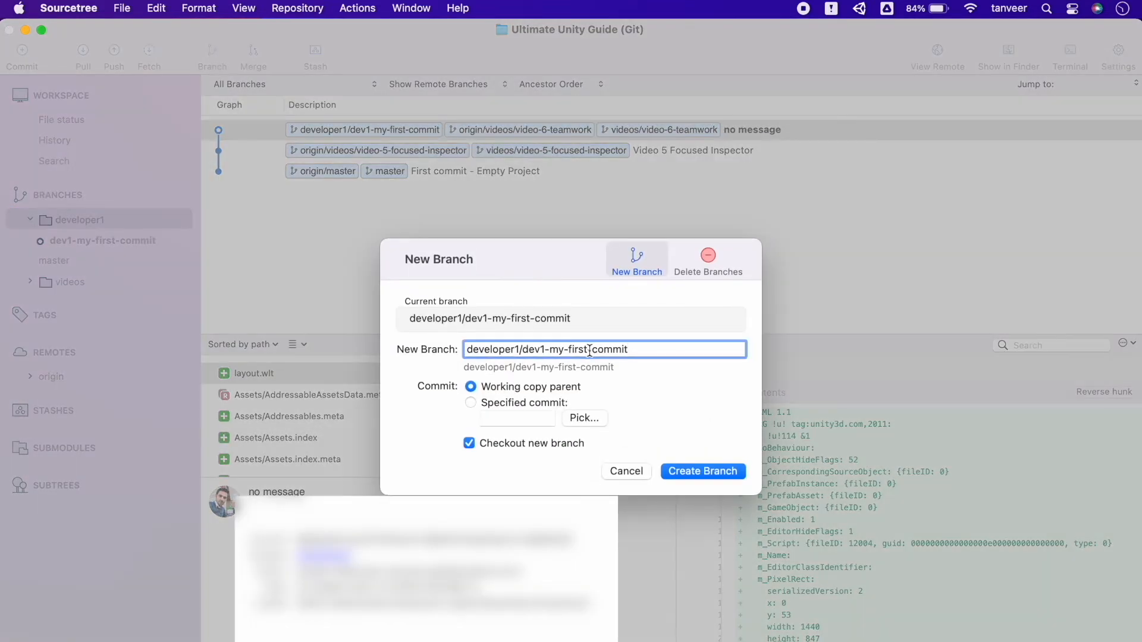
pyautogui.click(520, 349)
pyautogui.press('BackSpace')
pyautogui.write('2')
pyautogui.hotkey('shift', 'Right')
pyautogui.hotkey('shift', 'Right')
pyautogui.hotkey('shift', 'Right')
pyautogui.hotkey('shift', 'Right')
pyautogui.hotkey('shift', 'Right')
pyautogui.press('BackSpace')
pyautogui.click(694, 468)
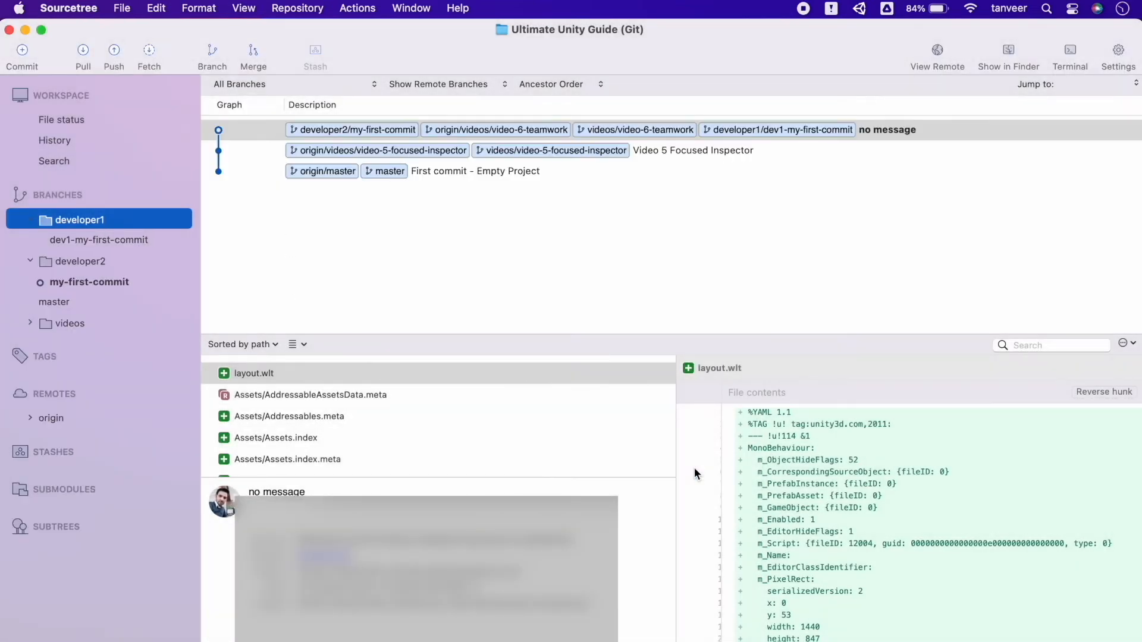
# Step: Inspect the branches grouped in the developer1 and developer2 folders
pyautogui.click(31, 221)
pyautogui.click(32, 221)
pyautogui.click(31, 261)
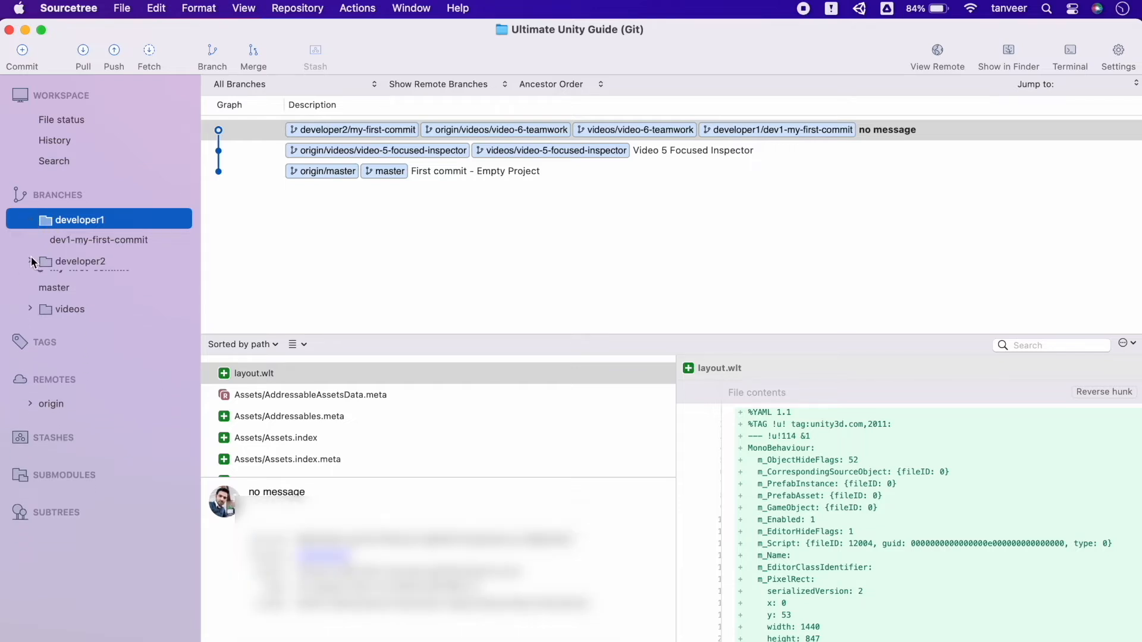
pyautogui.click(31, 261)
pyautogui.click(65, 279)
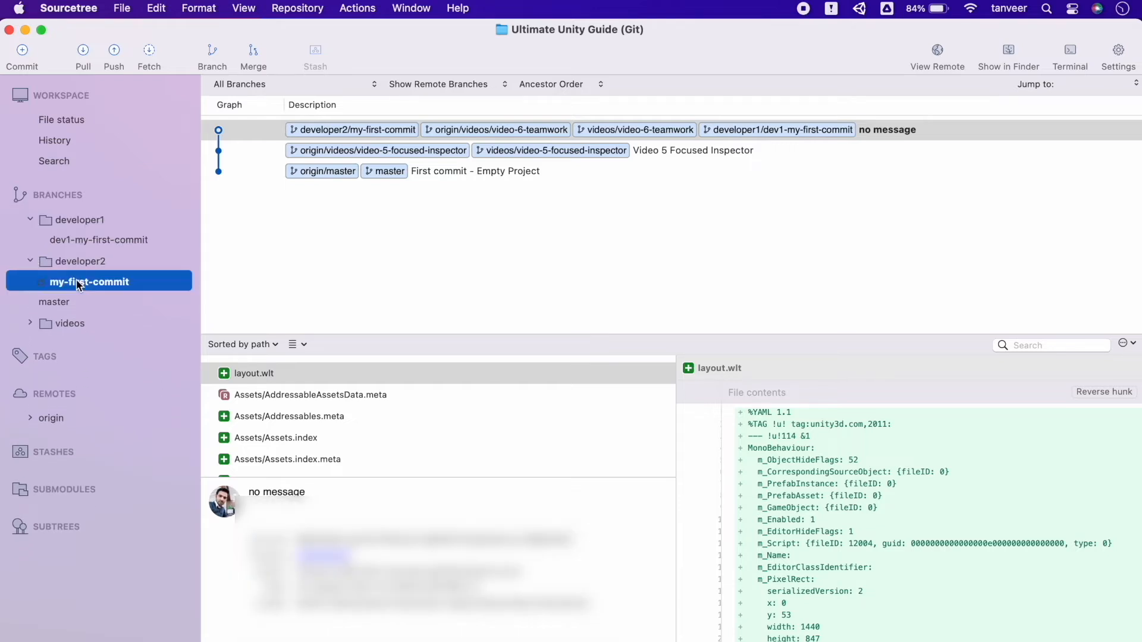
pyautogui.click(90, 231)
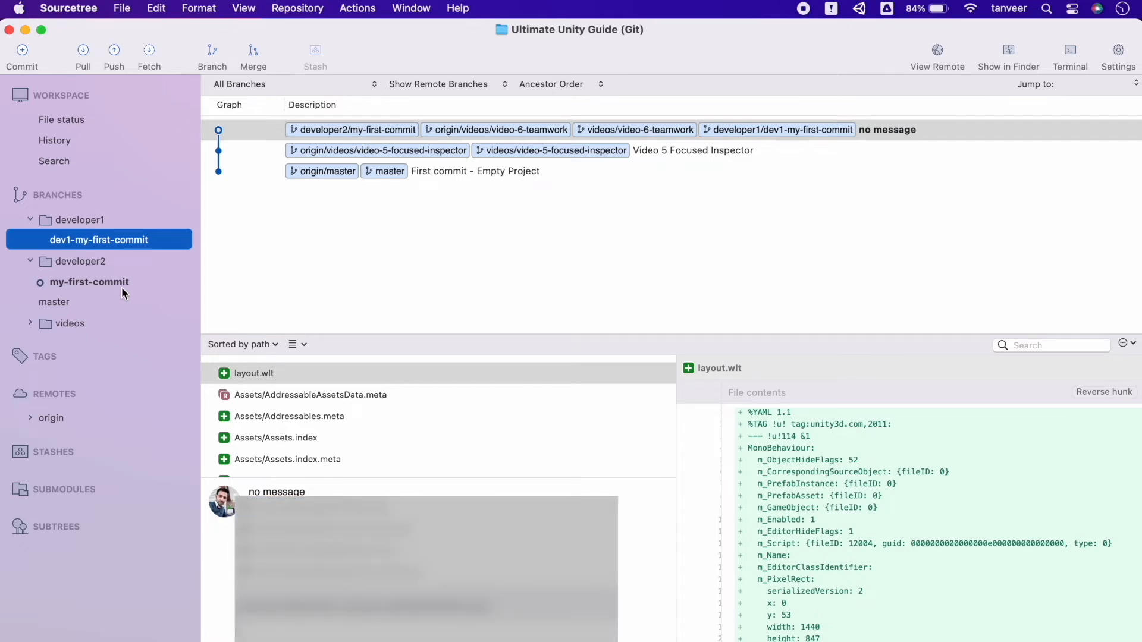
# Step: Create and check out another branch named developer1/my-another-commit from the working copy parent
pyautogui.click(207, 57)
pyautogui.click(520, 350)
pyautogui.press('BackSpace')
pyautogui.write('1')
pyautogui.press('Right')
pyautogui.press('shift+super+Right')
pyautogui.write('my-an')
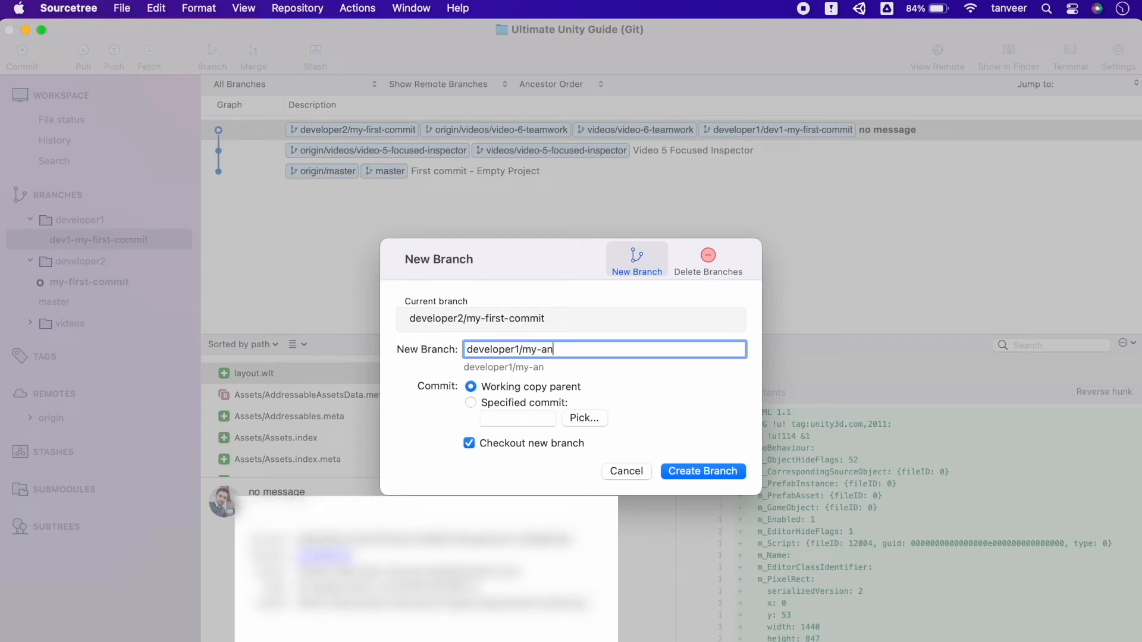
pyautogui.write('other-commit')
pyautogui.click(684, 470)
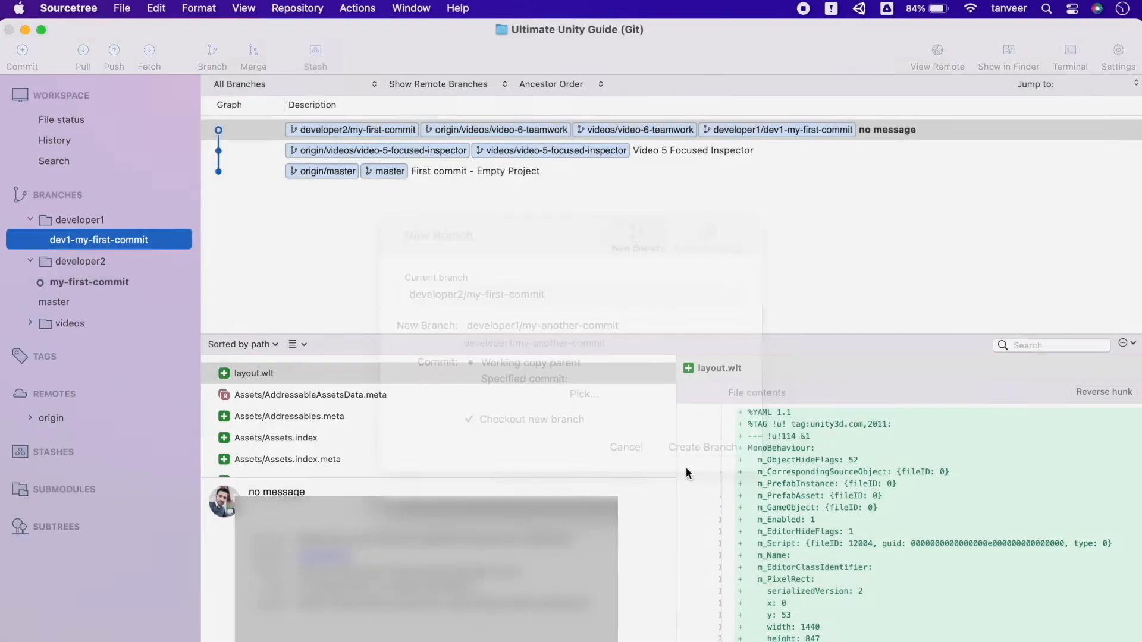
# Step: Examine the developer1 and developer2 branch folders locally and on the origin remote, and view the remote repository
pyautogui.click(30, 219)
pyautogui.click(30, 219)
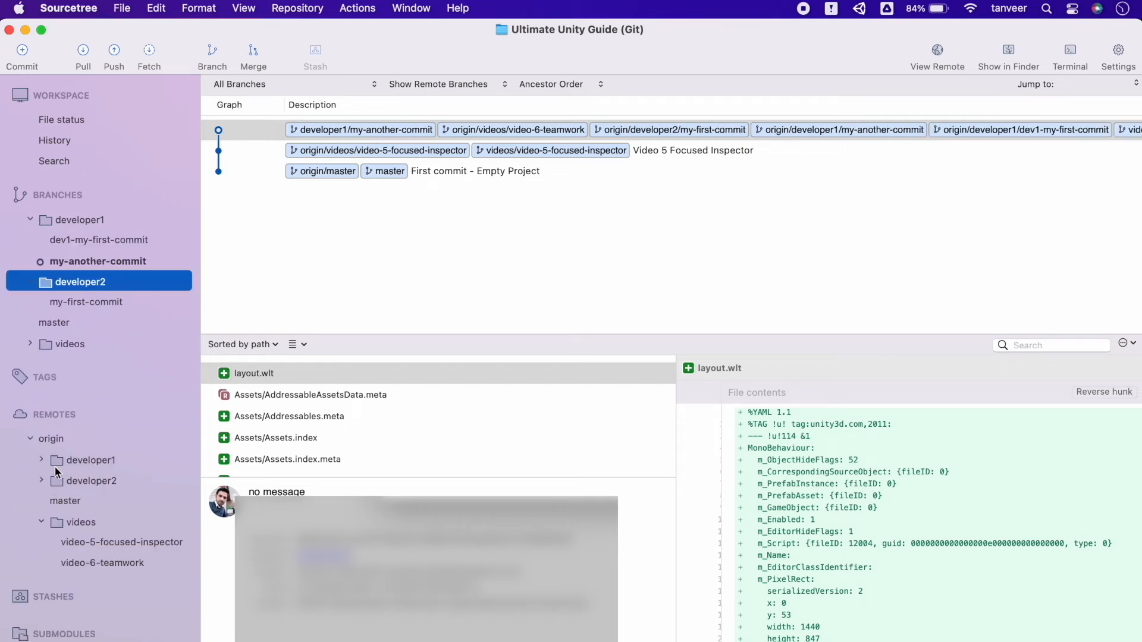
pyautogui.click(41, 458)
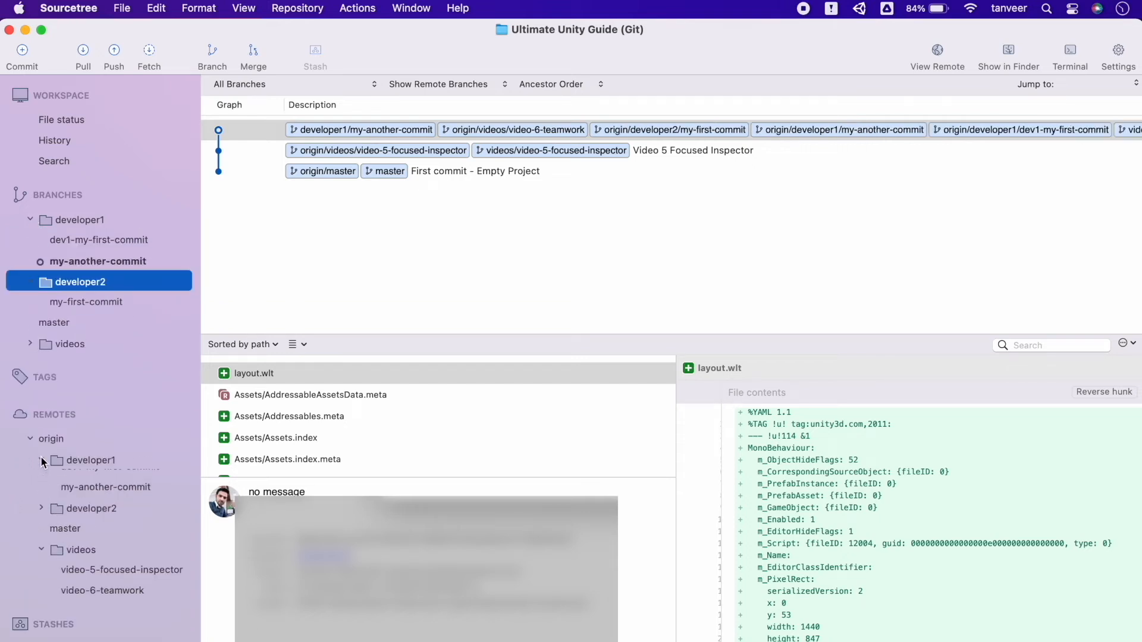
pyautogui.click(41, 458)
pyautogui.click(41, 480)
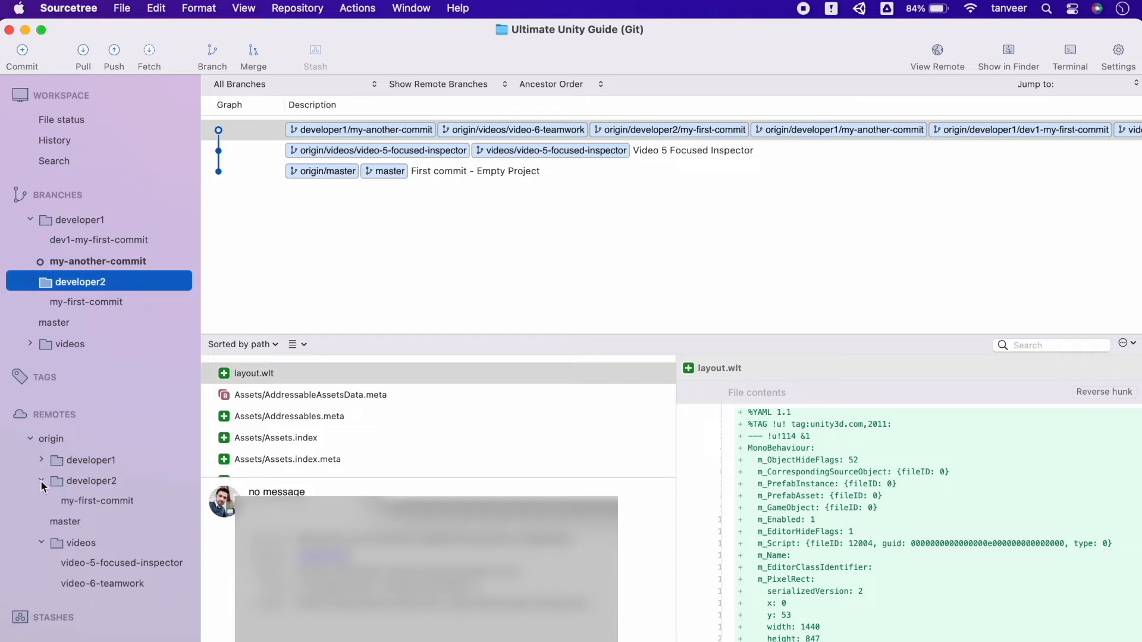
pyautogui.click(41, 480)
pyautogui.click(31, 439)
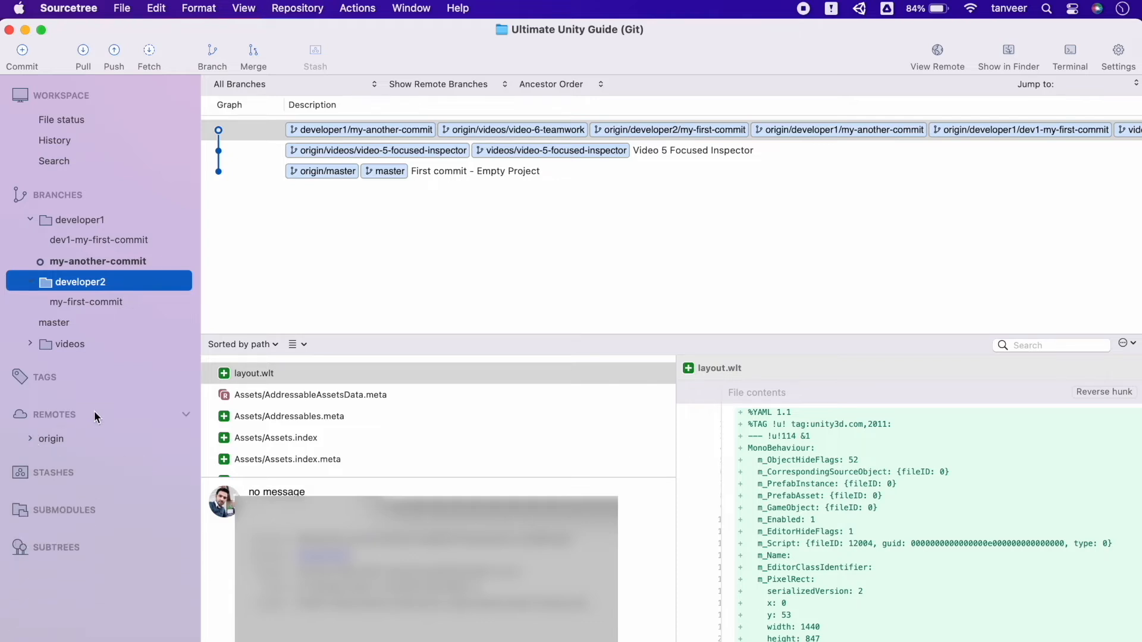
pyautogui.click(938, 58)
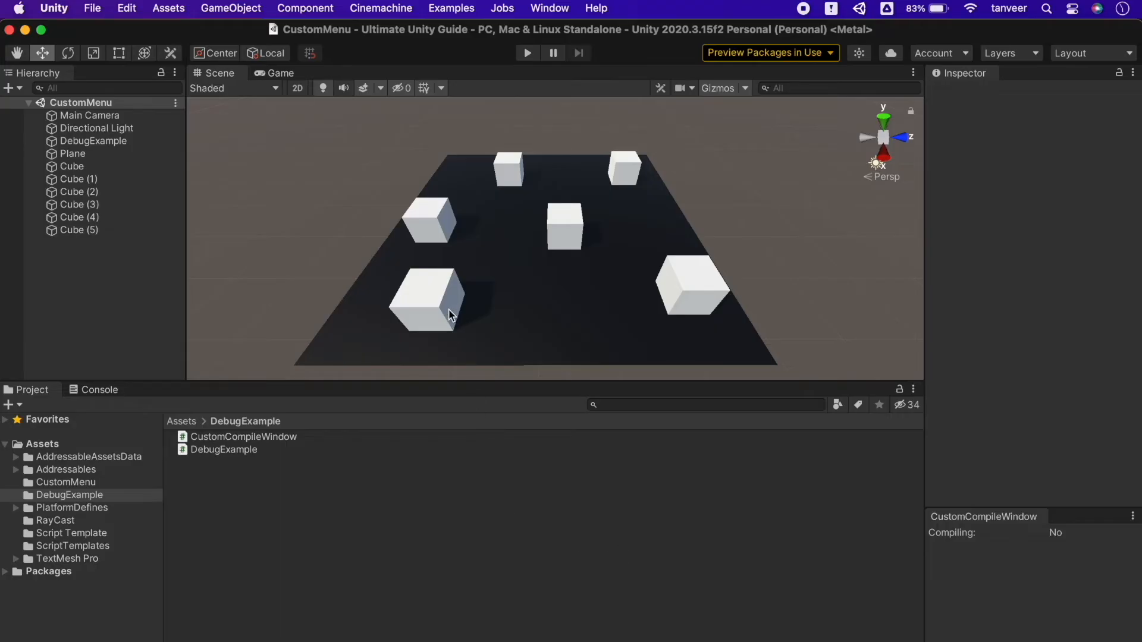
# Step: Move Cube (5) to about Z -8.29, the cube behind it to X 3.76, and Cube to X 3.63, Z -10.98; save the scene
pyautogui.click(405, 300)
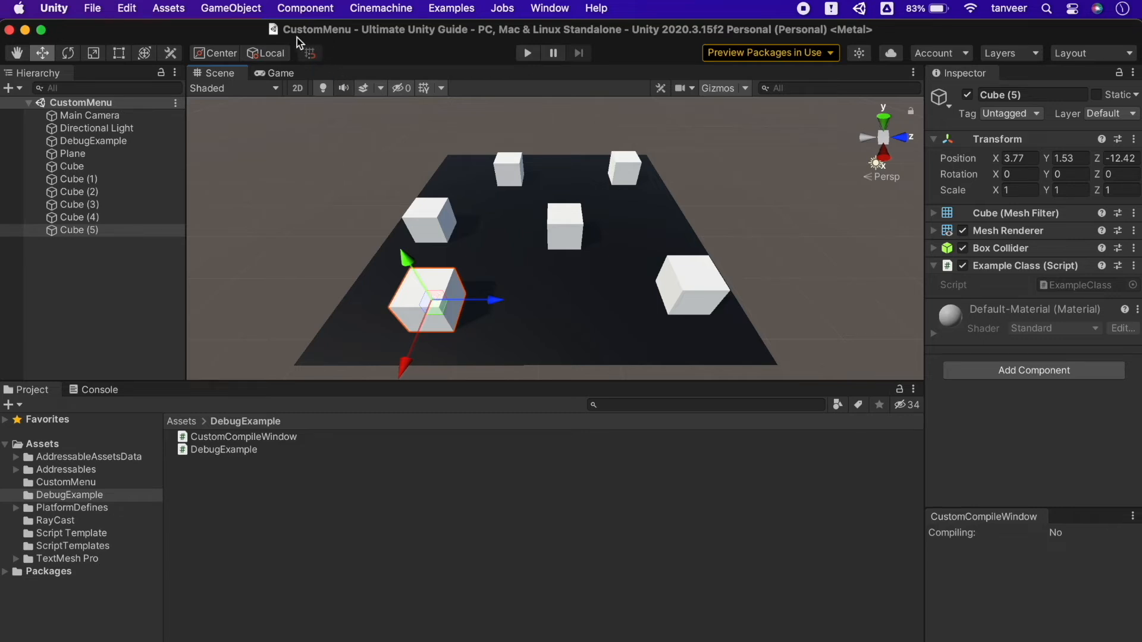
pyautogui.click(559, 294)
pyautogui.click(426, 297)
pyautogui.moveTo(492, 300); pyautogui.dragTo(676, 301)
pyautogui.click(430, 220)
pyautogui.moveTo(406, 284); pyautogui.dragTo(351, 376)
pyautogui.click(565, 224)
pyautogui.moveTo(569, 232); pyautogui.dragTo(503, 305)
pyautogui.click(92, 8)
pyautogui.press('Escape')
# Step: Switch to Sourcetree and review the uncommitted local position changes in Assets/CustomMenu/CustomMenu.unity
pyautogui.press('super+Tab')
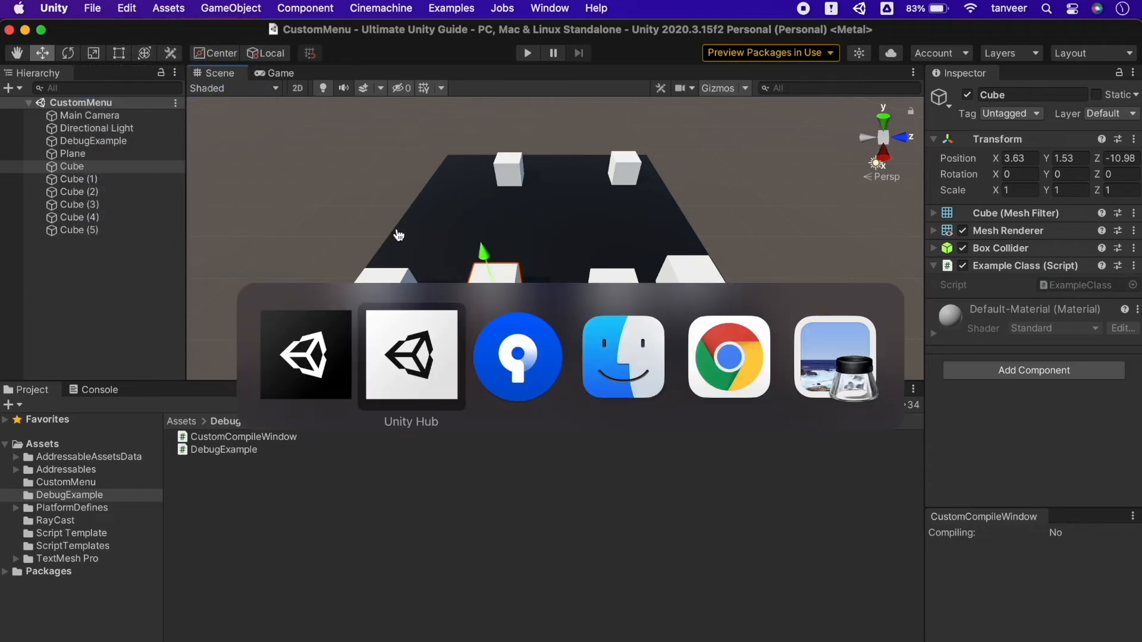
pyautogui.press('super+Tab')
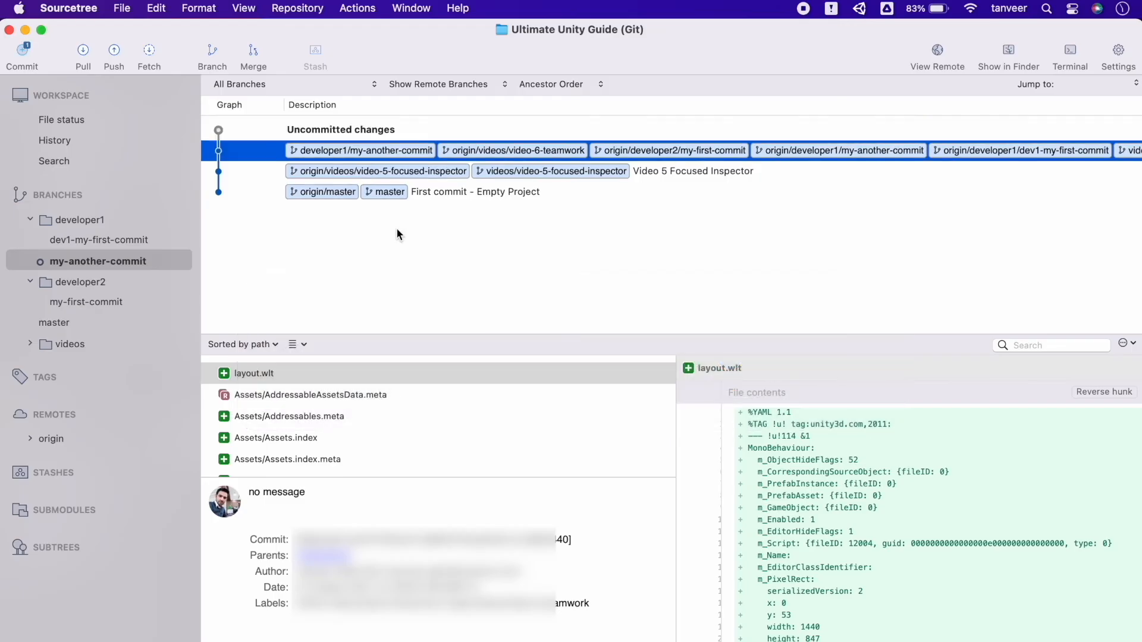
pyautogui.click(319, 137)
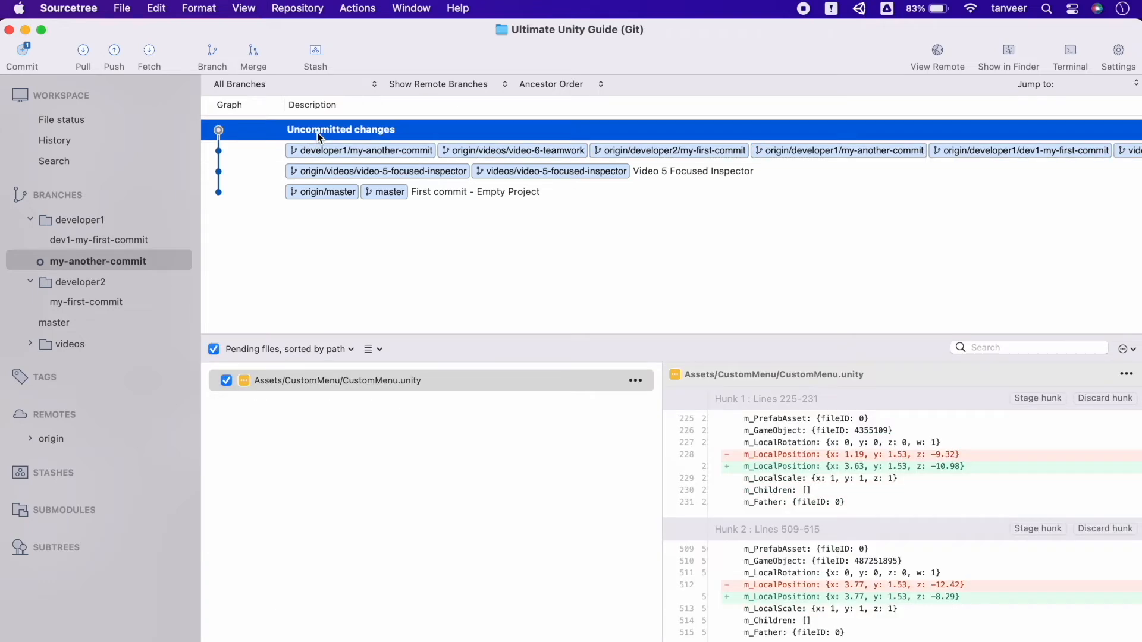
pyautogui.click(71, 122)
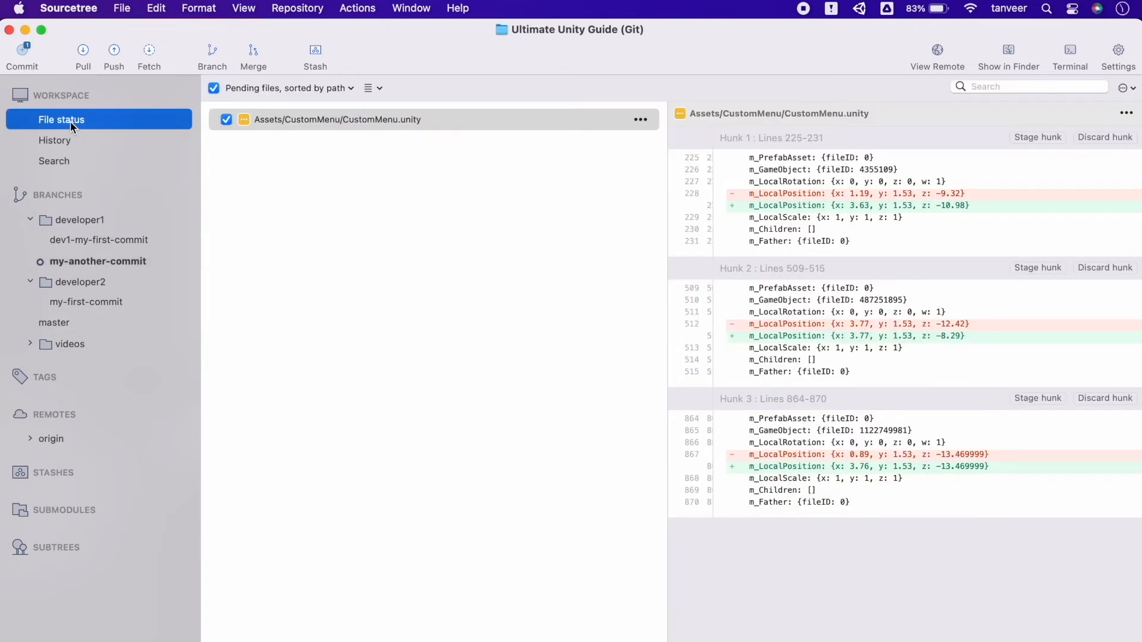
pyautogui.click(403, 122)
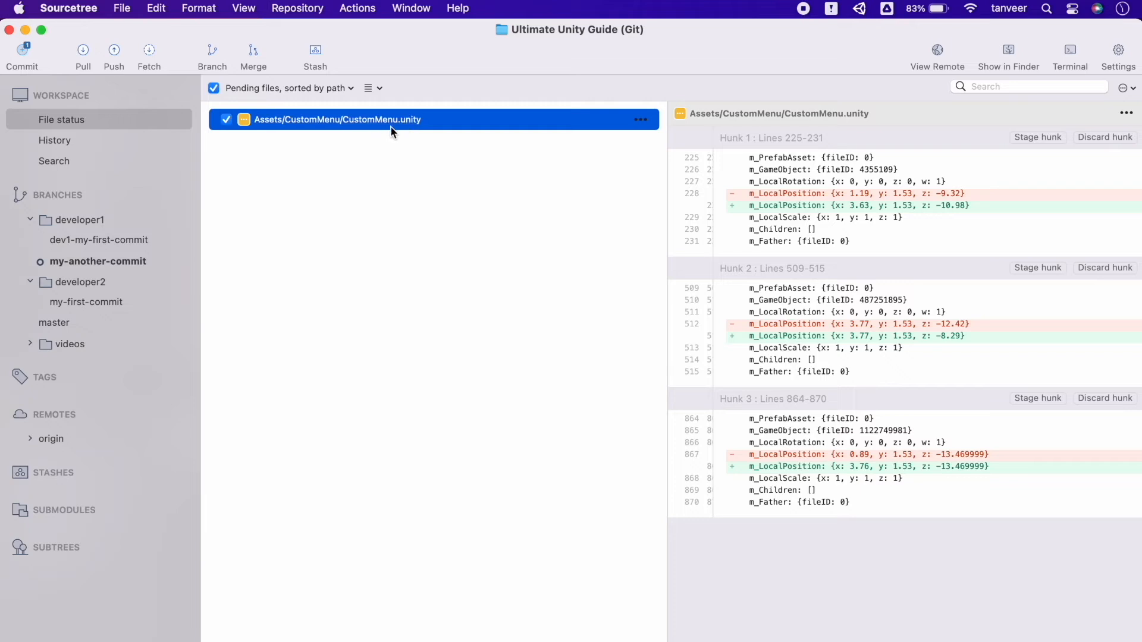
pyautogui.click(837, 194)
pyautogui.click(827, 336)
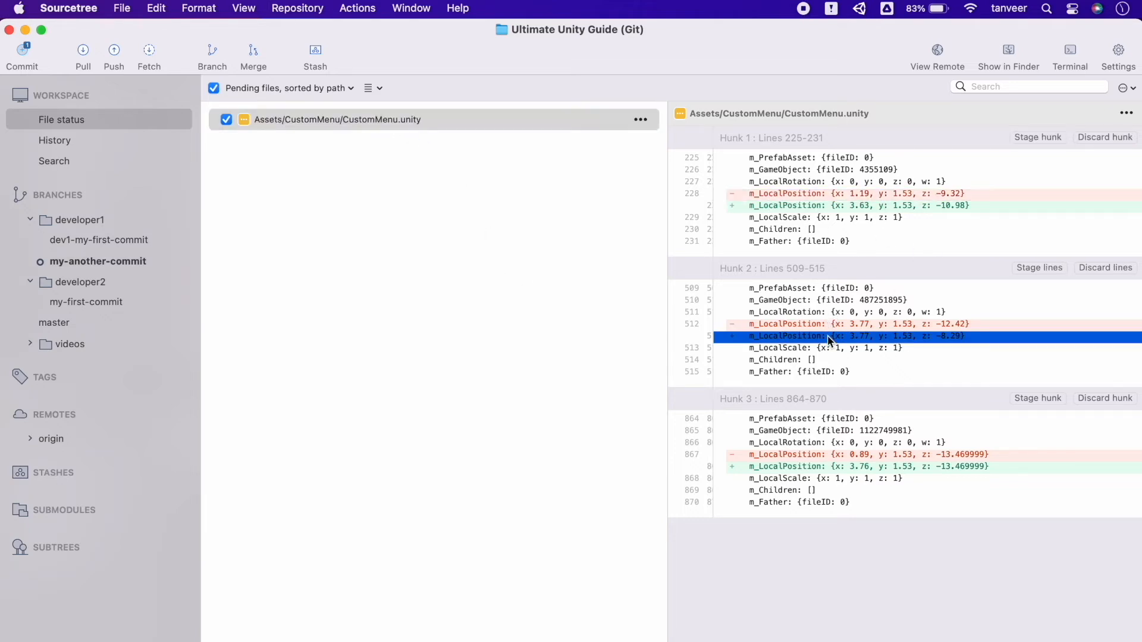
pyautogui.click(847, 467)
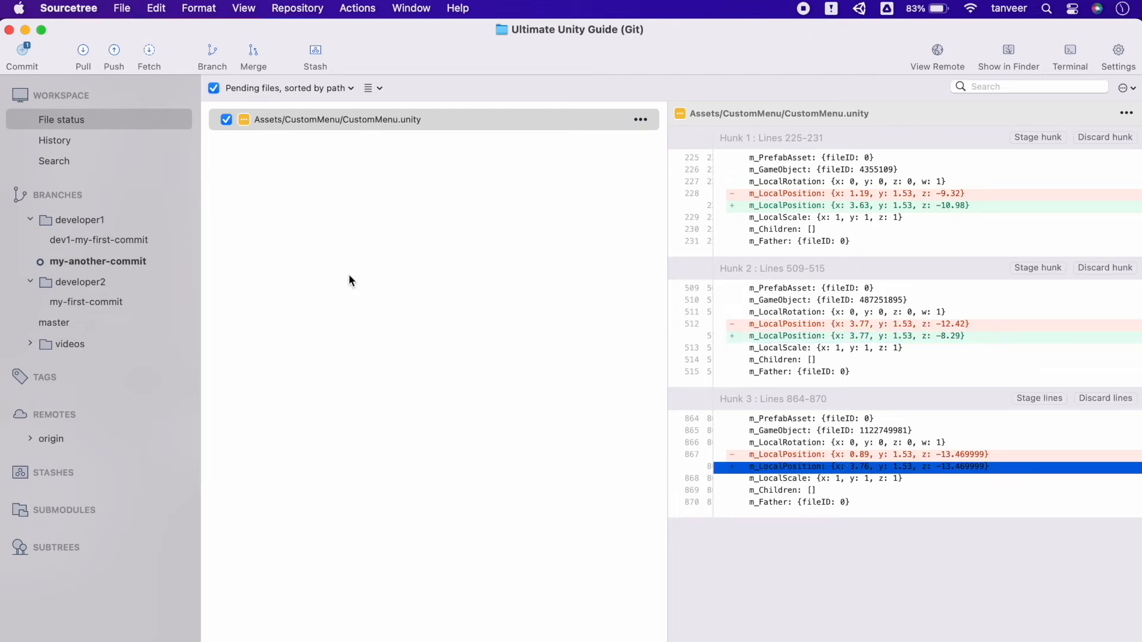
# Step: Start a commit of CustomMenu.unity with the message "CustomMenu Scene cubes position updated"
pyautogui.click(22, 52)
pyautogui.write('CustomMenu Scene upa')
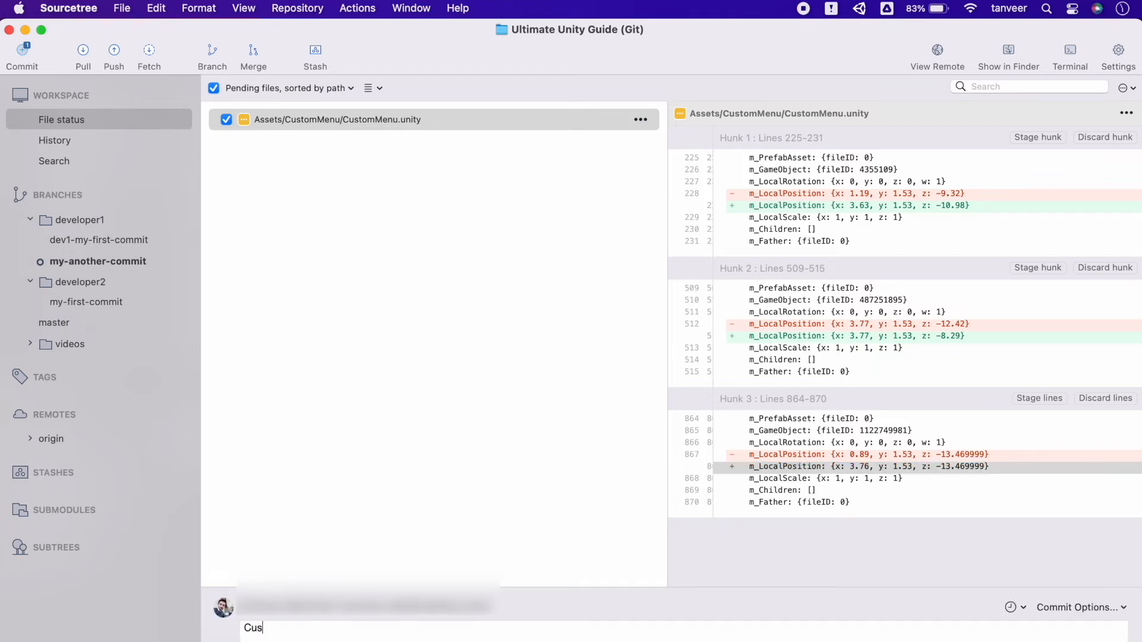
pyautogui.press('BackSpace')
pyautogui.press('BackSpace')
pyautogui.press('BackSpace')
pyautogui.write('cubes position updated')
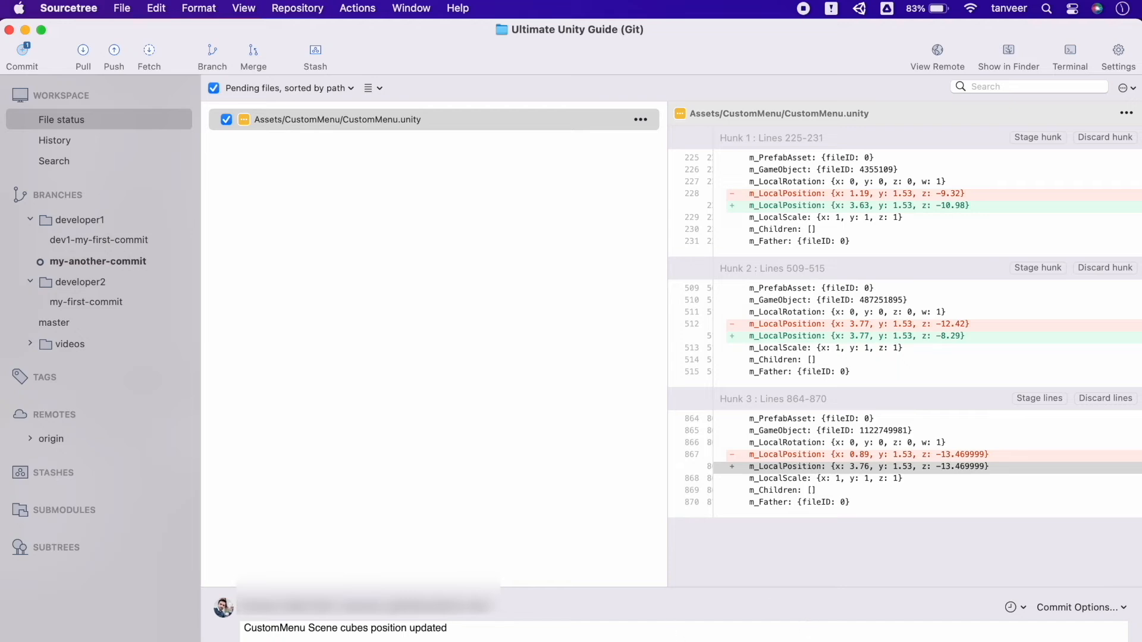
# Step: Create and check out the branch developer1/task112-cubes-position-updated and commit the CustomMenu.unity changes to it
pyautogui.click(213, 54)
pyautogui.moveTo(630, 351); pyautogui.dragTo(525, 352)
pyautogui.write('task112-cubes-position-updated')
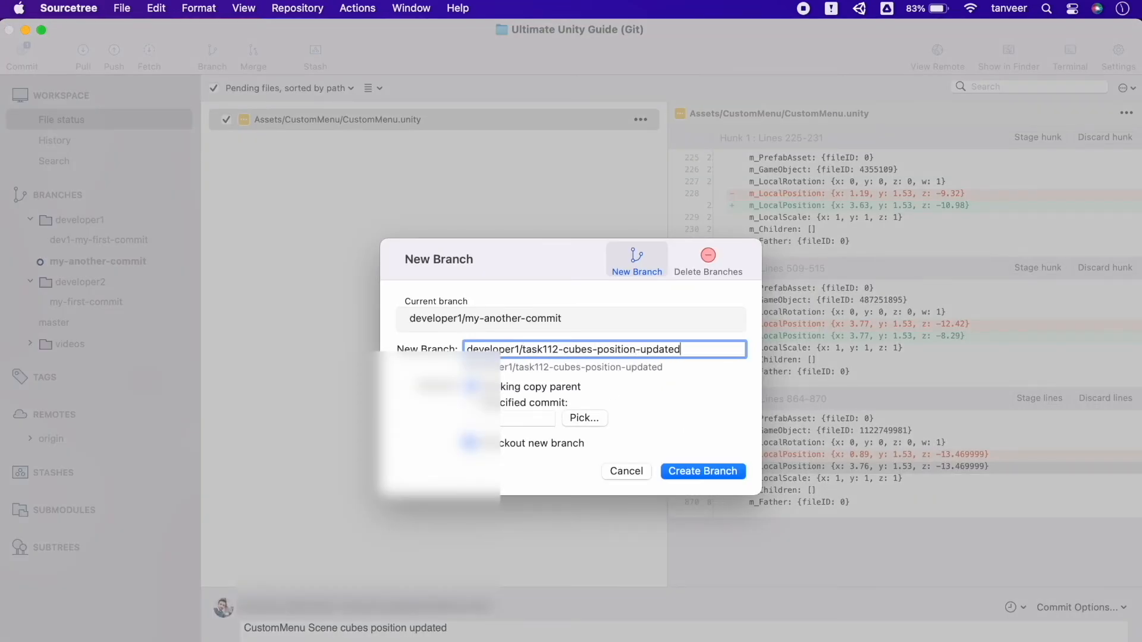
pyautogui.press('Return')
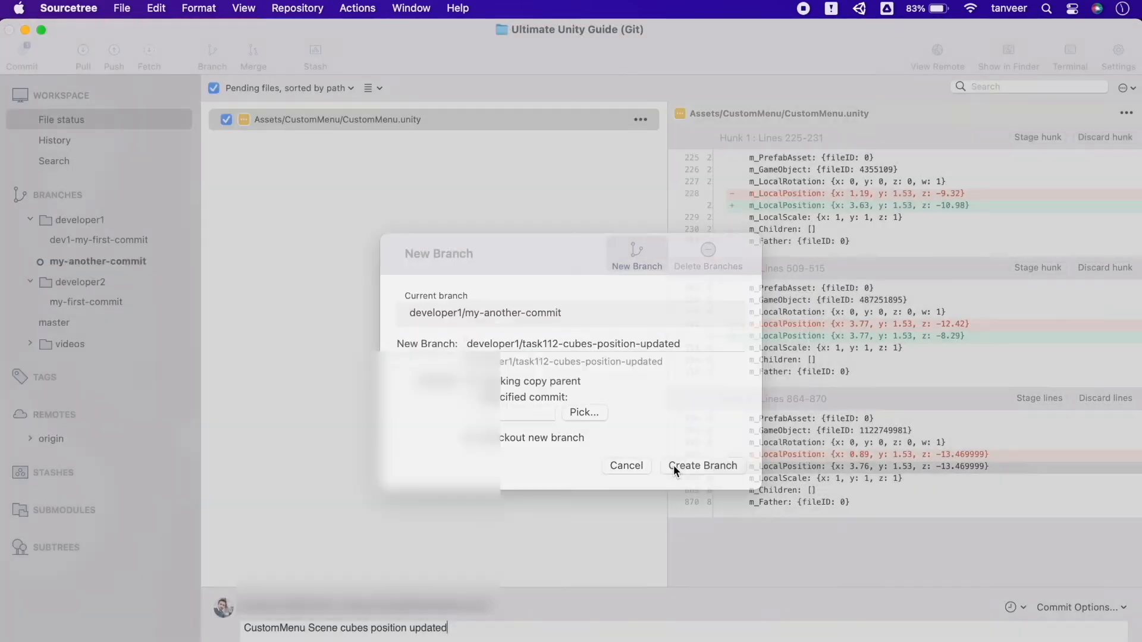
pyautogui.press('super+Return')
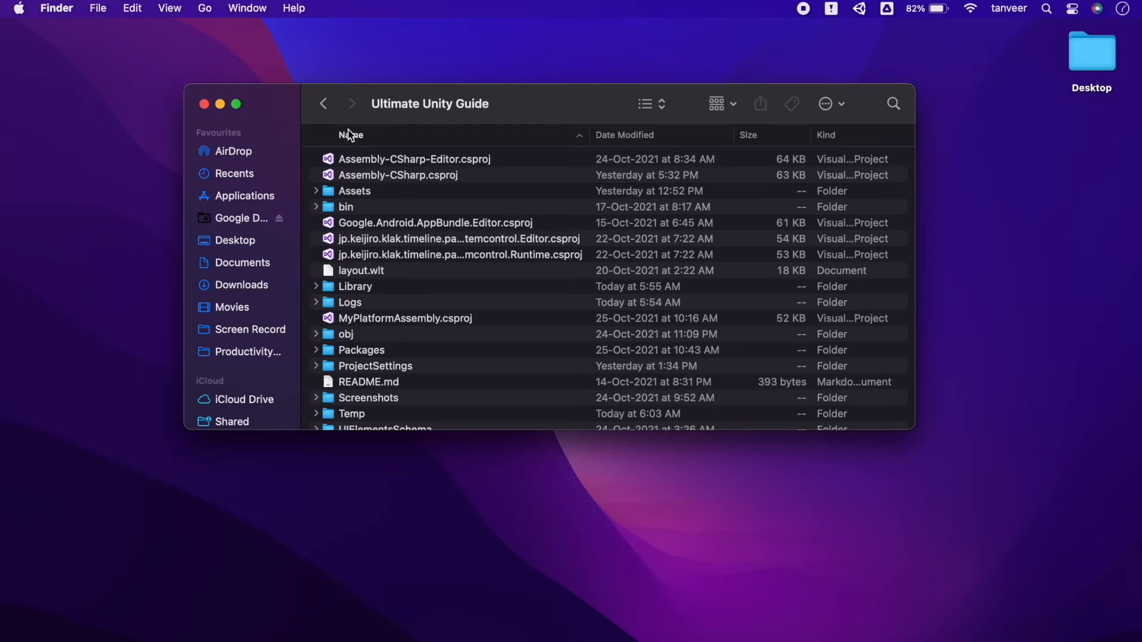
# Step: In Finder, open the Ultimate Unity Guide folder inside Bitbucket, show its contents as icons and enlarge the window
pyautogui.click(323, 104)
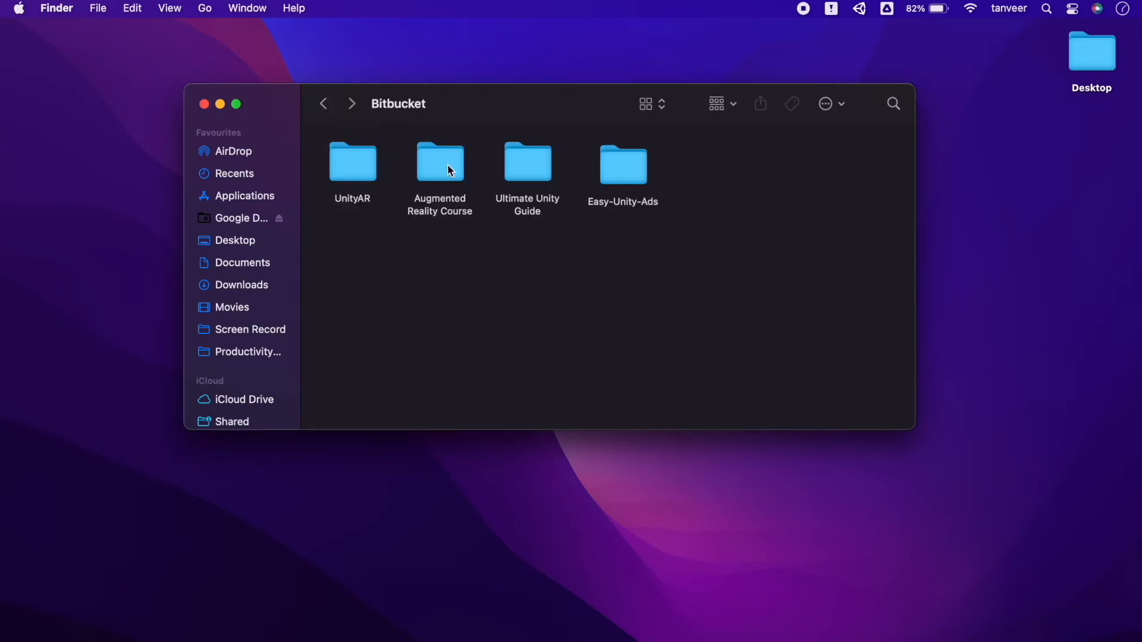
pyautogui.doubleClick(536, 160)
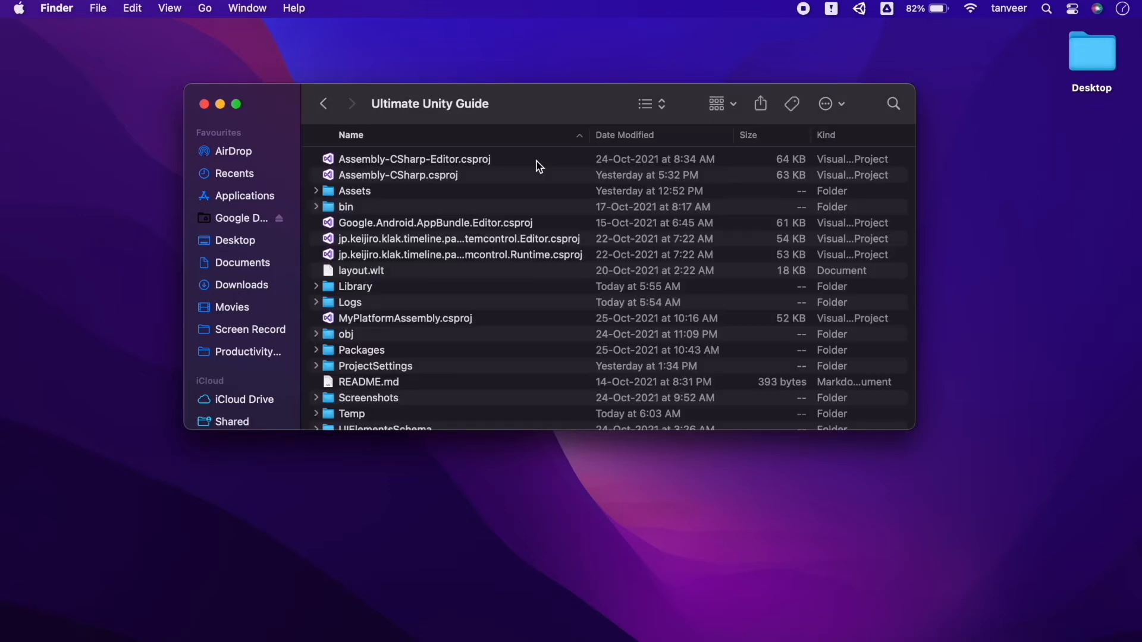
pyautogui.click(648, 105)
pyautogui.click(662, 100)
pyautogui.press('super+1')
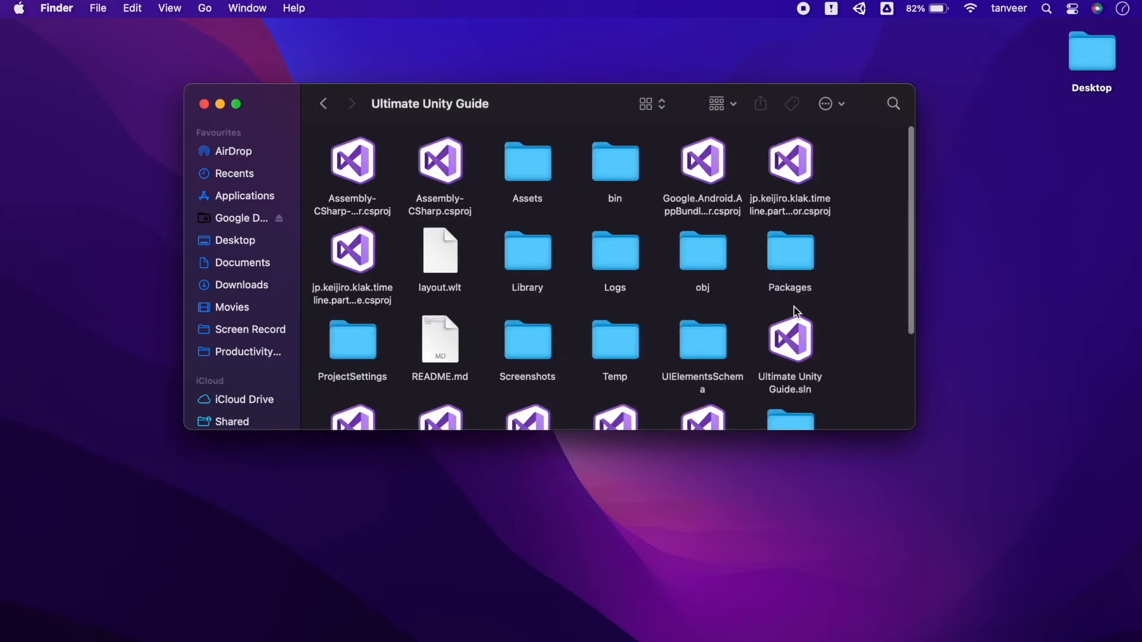
pyautogui.moveTo(913, 428); pyautogui.dragTo(1083, 634)
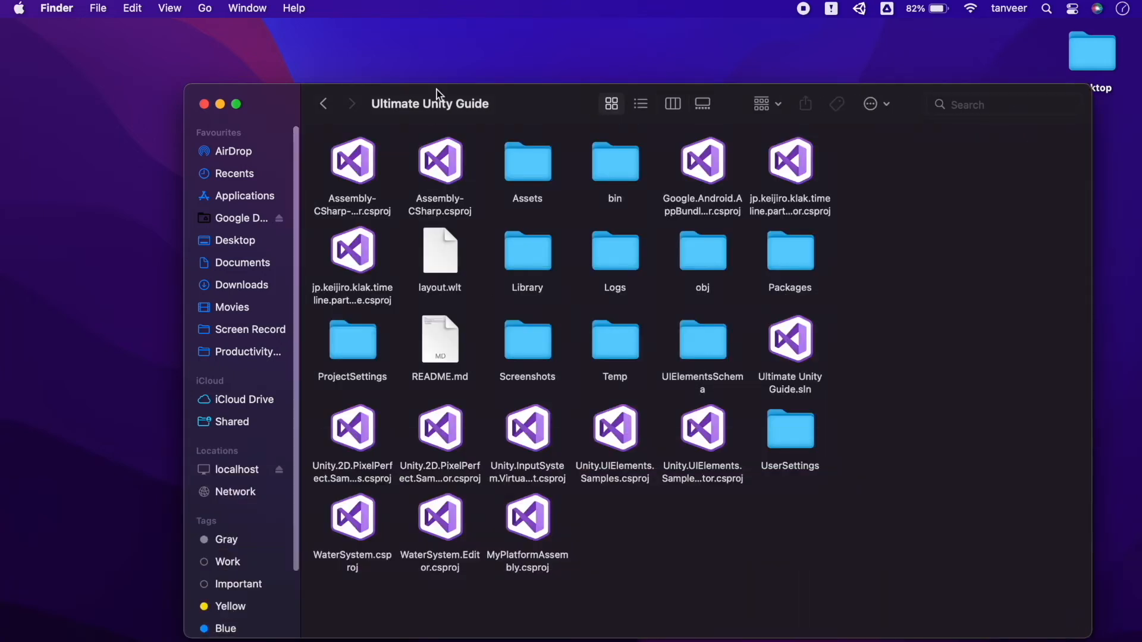
# Step: Show the hidden files in the Ultimate Unity Guide folder and open its .gitignore file in TextEdit
pyautogui.moveTo(535, 107); pyautogui.dragTo(458, 77)
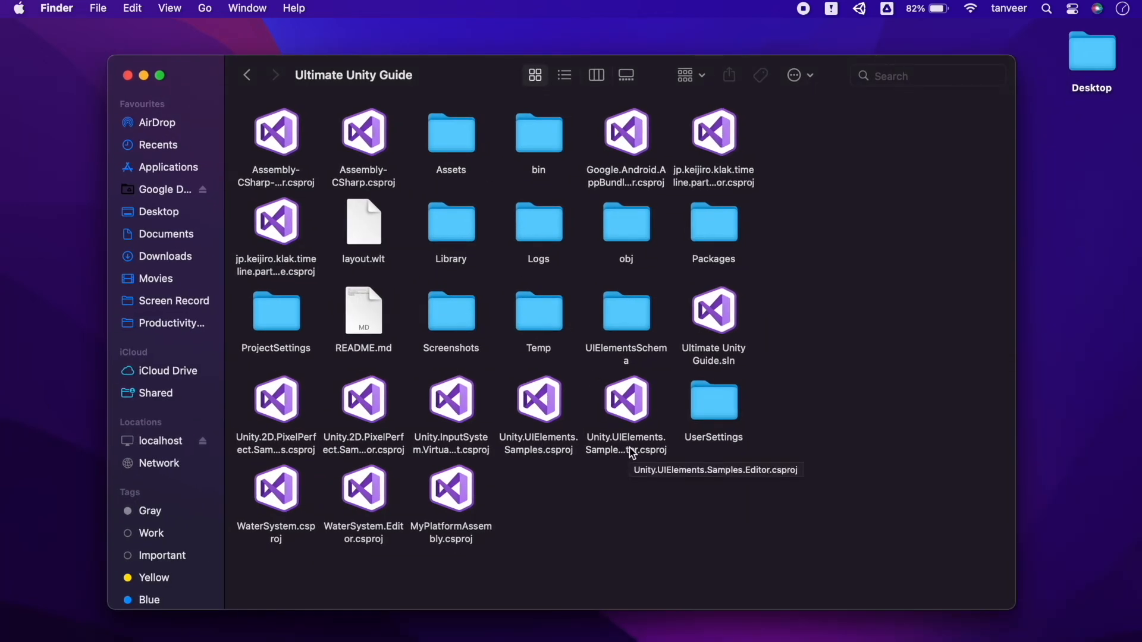
pyautogui.press('super+shift+period')
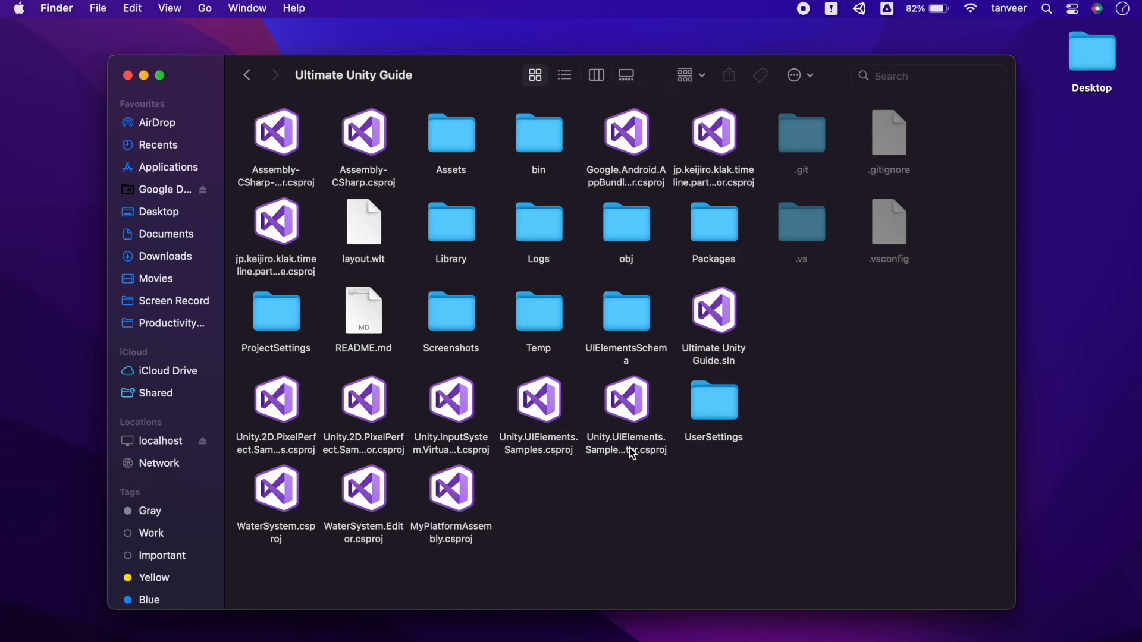
pyautogui.click(901, 142)
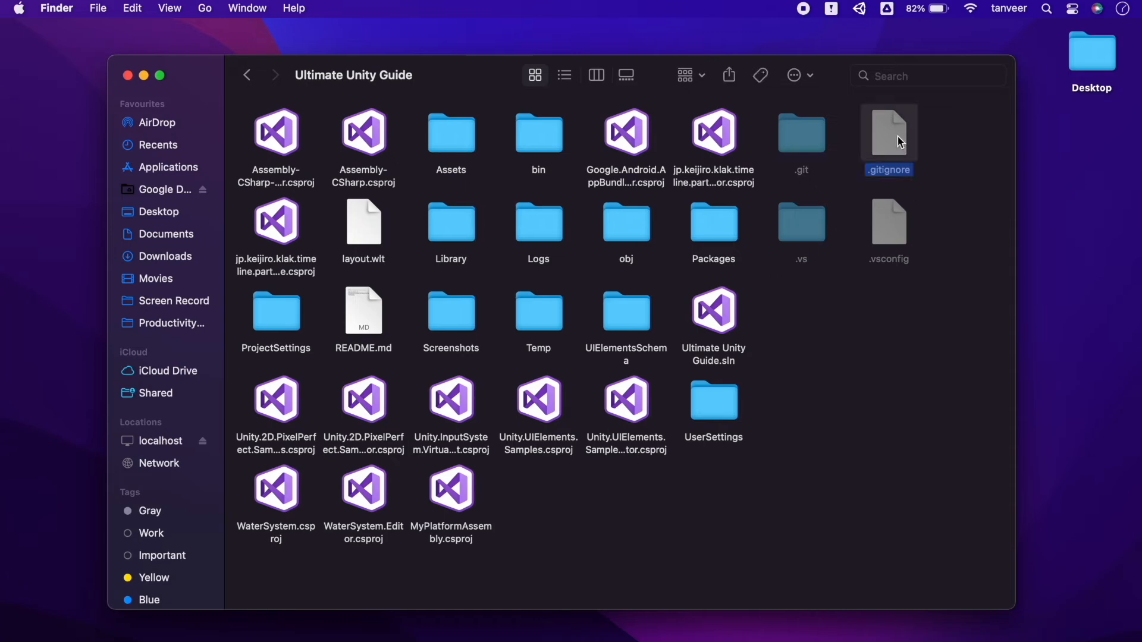
pyautogui.doubleClick(896, 142)
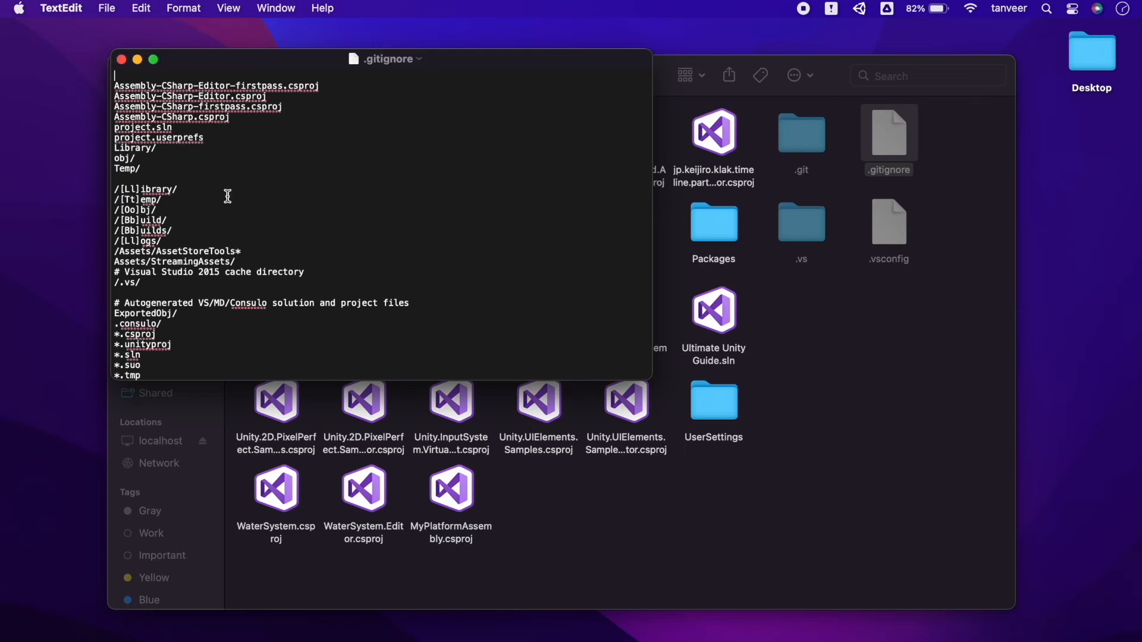
# Step: Enlarge the .gitignore window and its text, read through all the ignore rules, and close the file
pyautogui.moveTo(648, 379); pyautogui.dragTo(1012, 611)
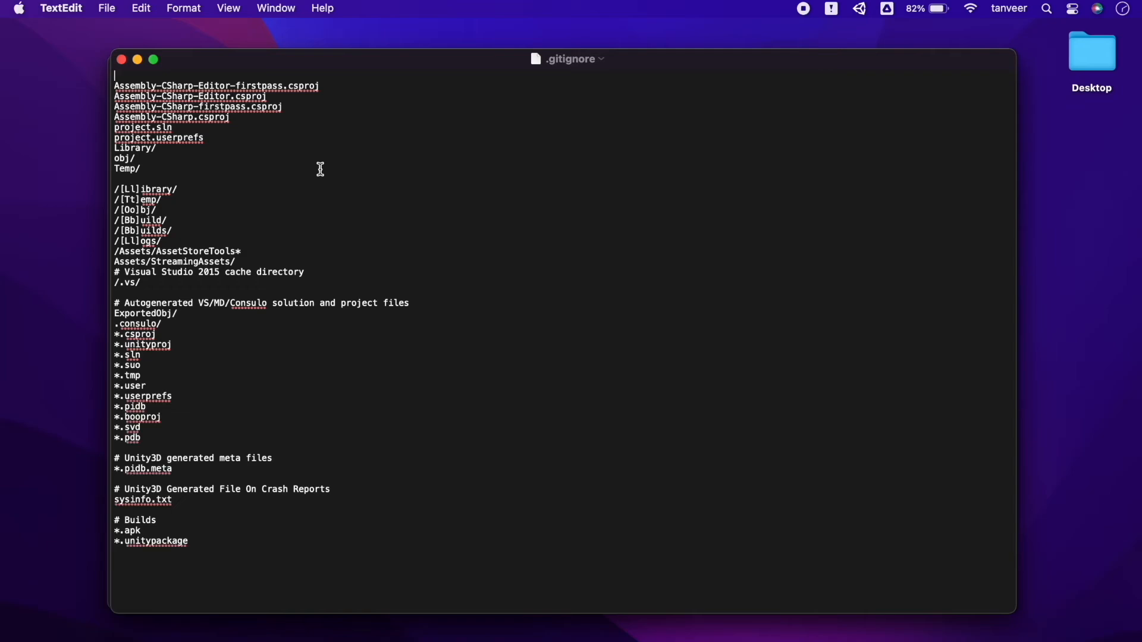
pyautogui.press('super+plus')
pyautogui.press('super+plus')
pyautogui.press('super+plus')
pyautogui.press('super+plus')
pyautogui.press('super+plus')
pyautogui.press('super+plus')
pyautogui.press('super+plus')
pyautogui.press('super+plus')
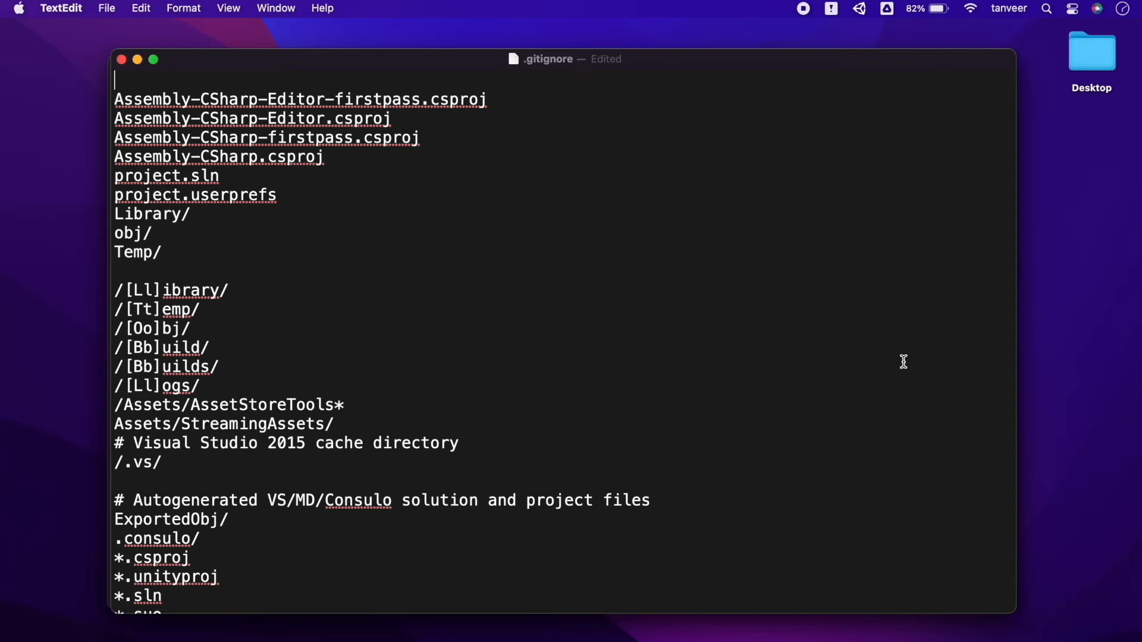
pyautogui.scroll(-10, 904, 361)
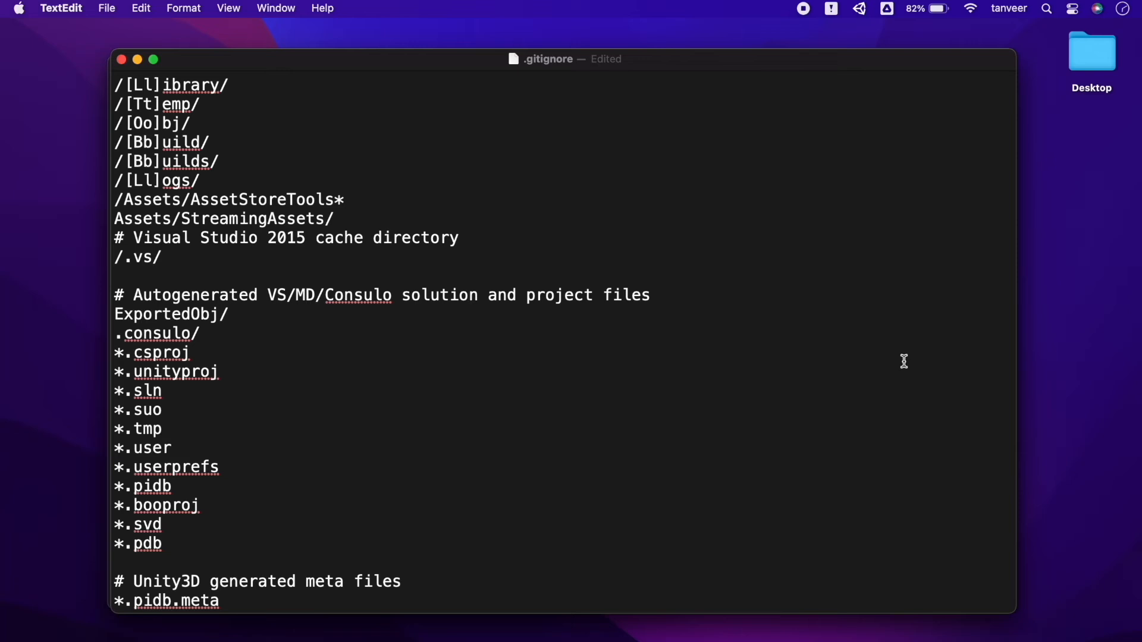
pyautogui.scroll(-10, 904, 362)
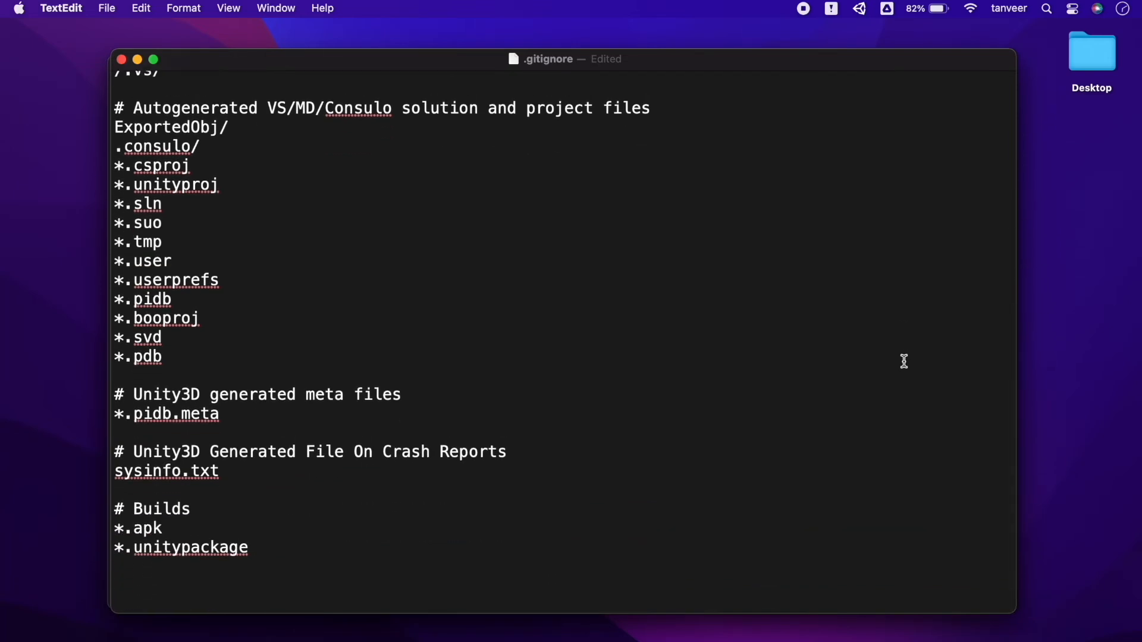
pyautogui.click(121, 58)
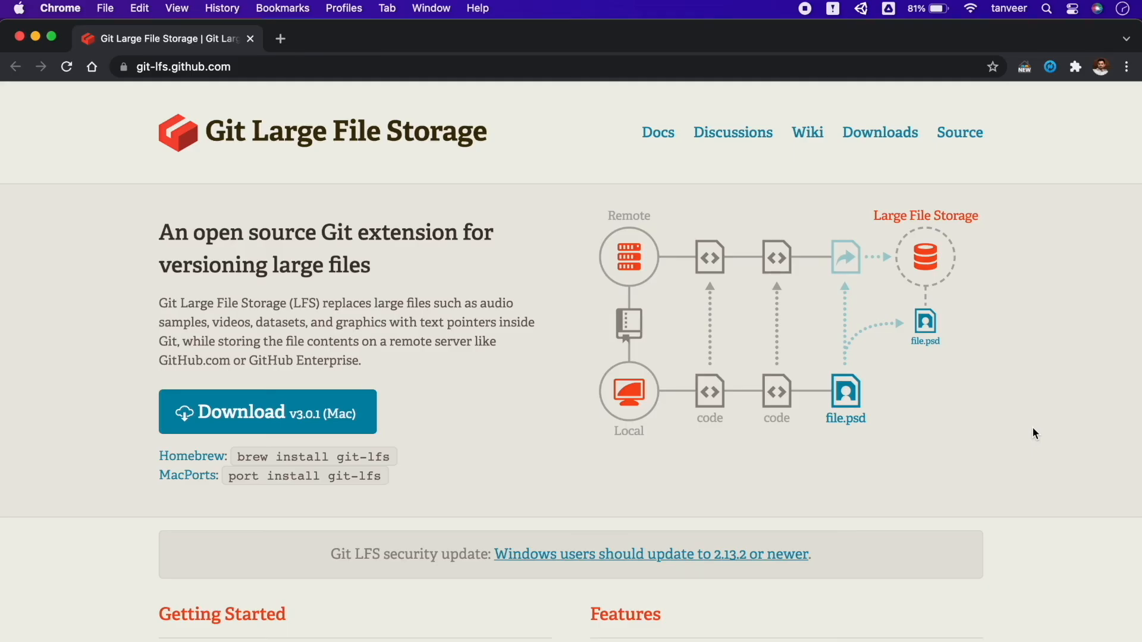
# Step: In Chrome, read through the Git Large File Storage page, including its Getting Started instructions and features
pyautogui.scroll(-5, 1032, 429)
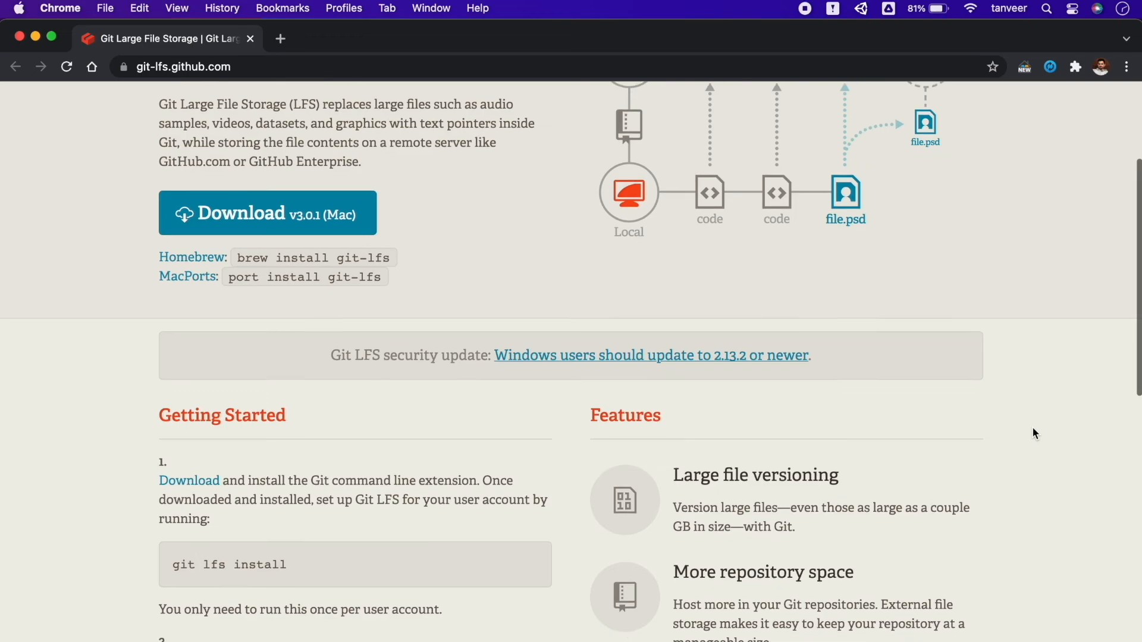
pyautogui.scroll(-10, 1032, 429)
pyautogui.scroll(-6, 1032, 429)
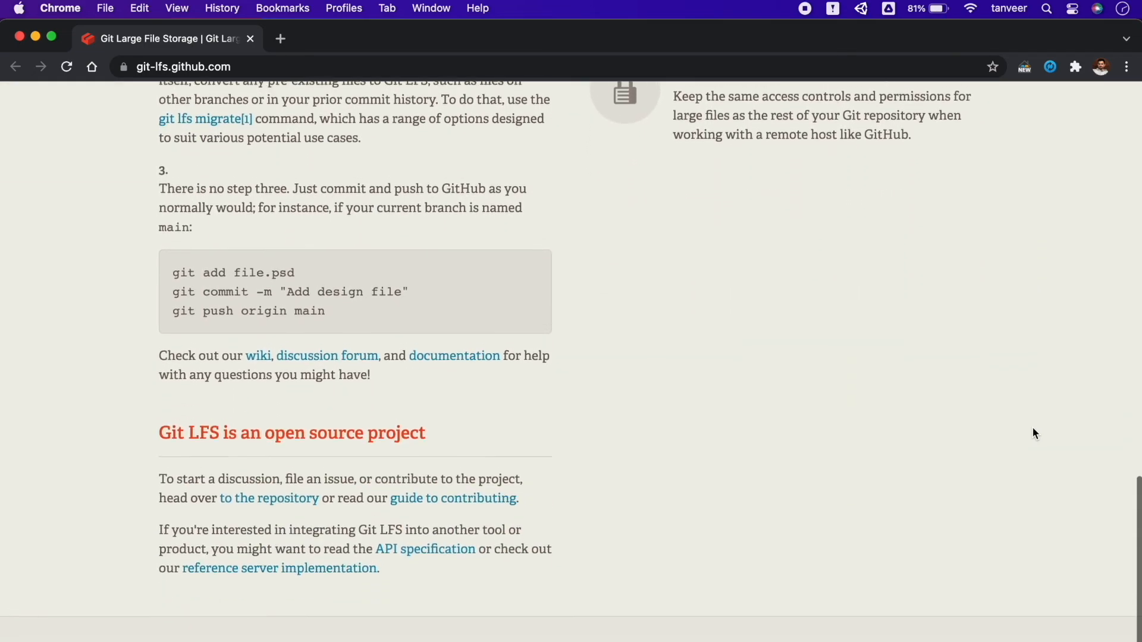
pyautogui.scroll(20, 1033, 428)
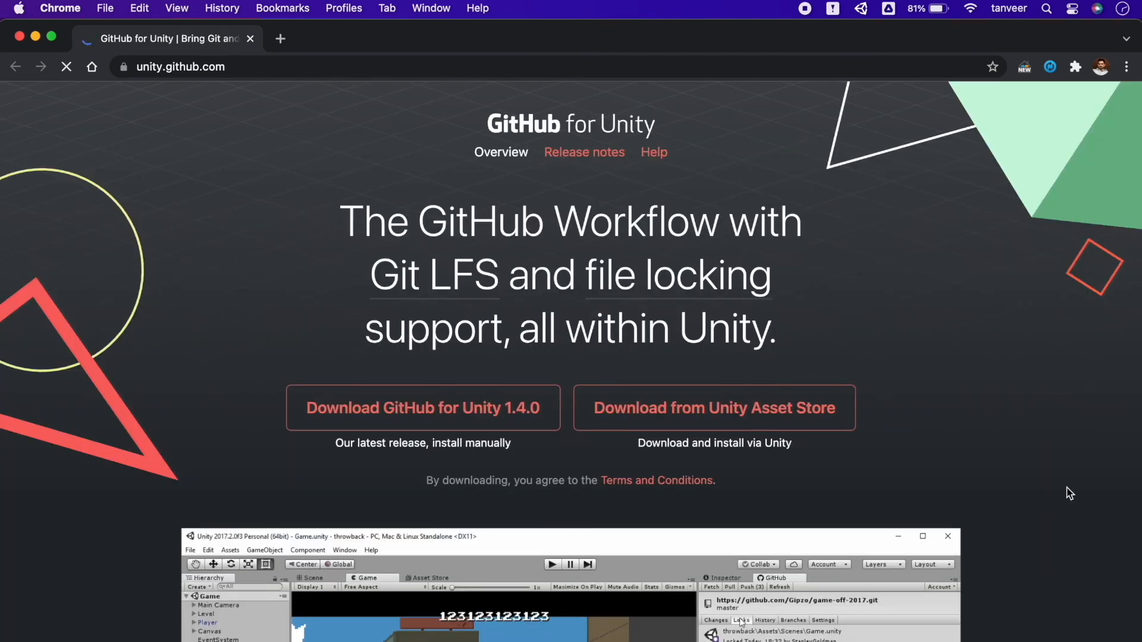
# Step: Review the GitHub for Unity website at unity.github.com, including its download options and feature descriptions
pyautogui.scroll(-5, 1070, 494)
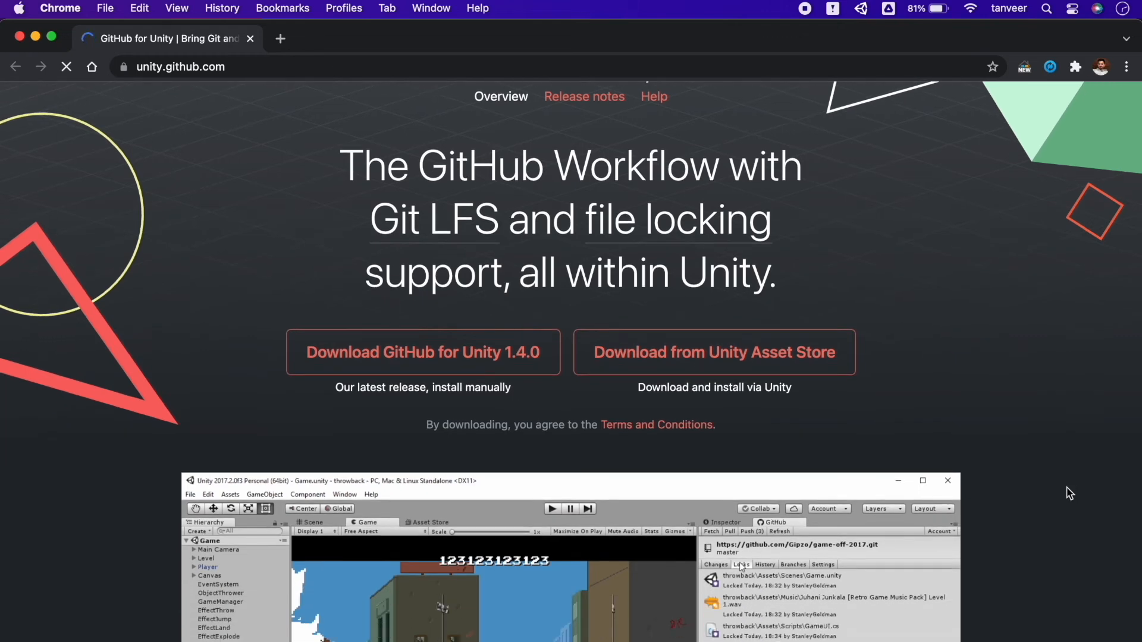
pyautogui.scroll(-4, 1070, 494)
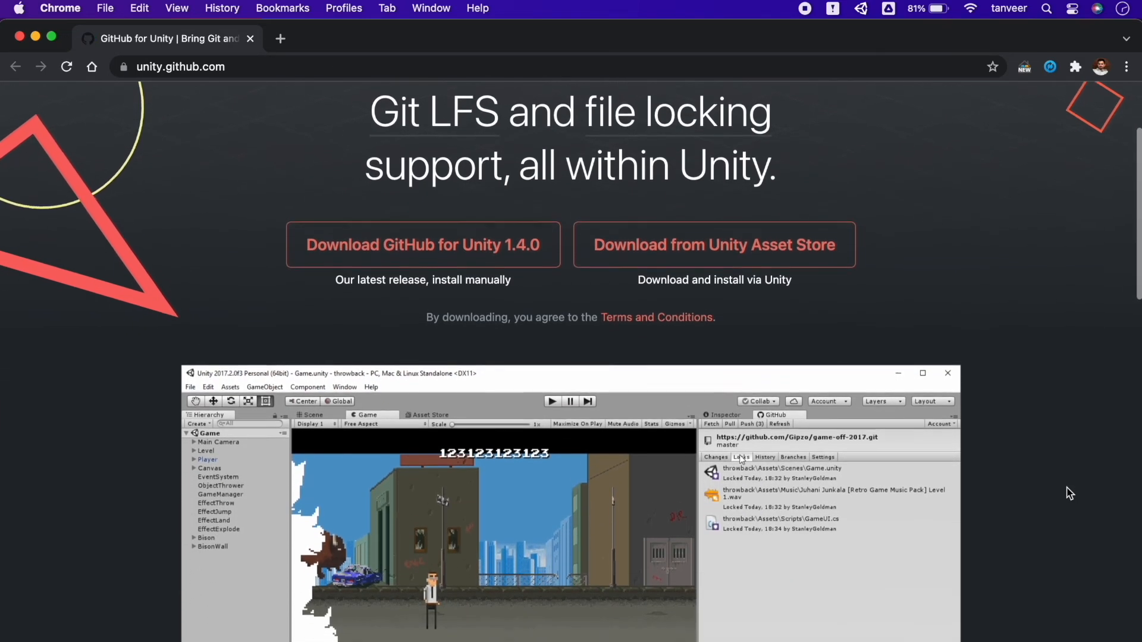
pyautogui.scroll(-13, 1069, 494)
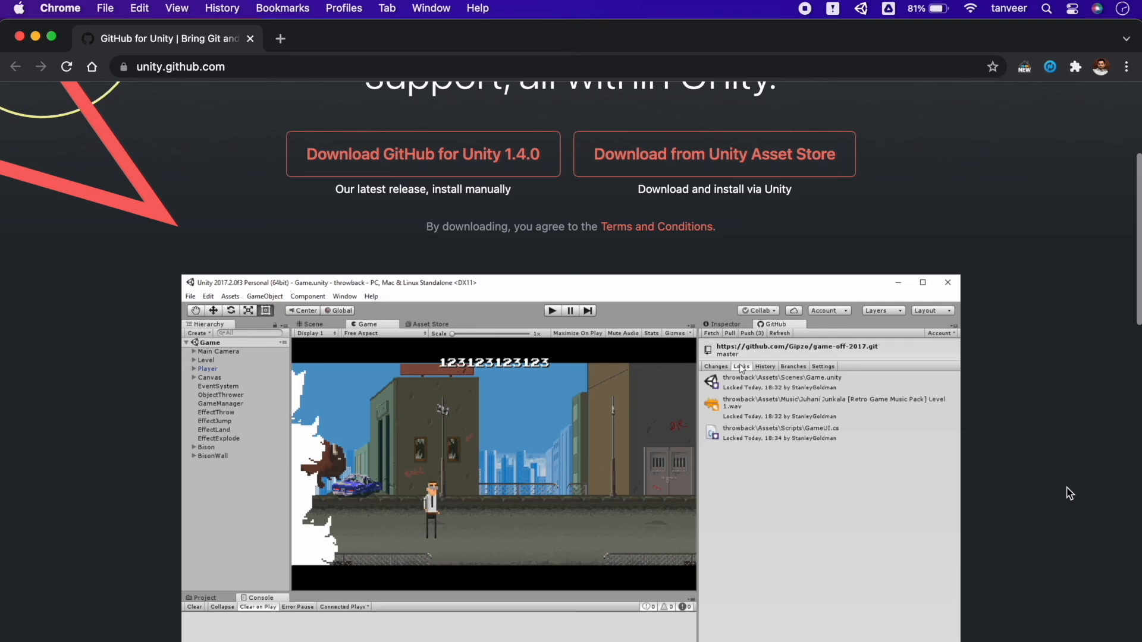
pyautogui.scroll(-16, 1070, 494)
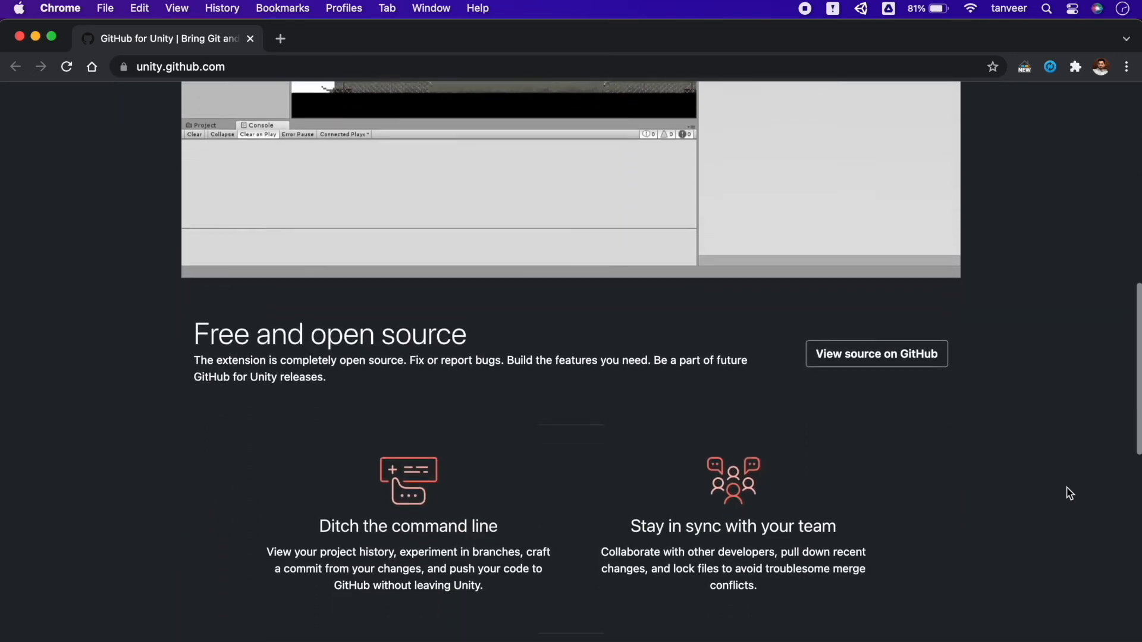
pyautogui.scroll(-6, 1070, 493)
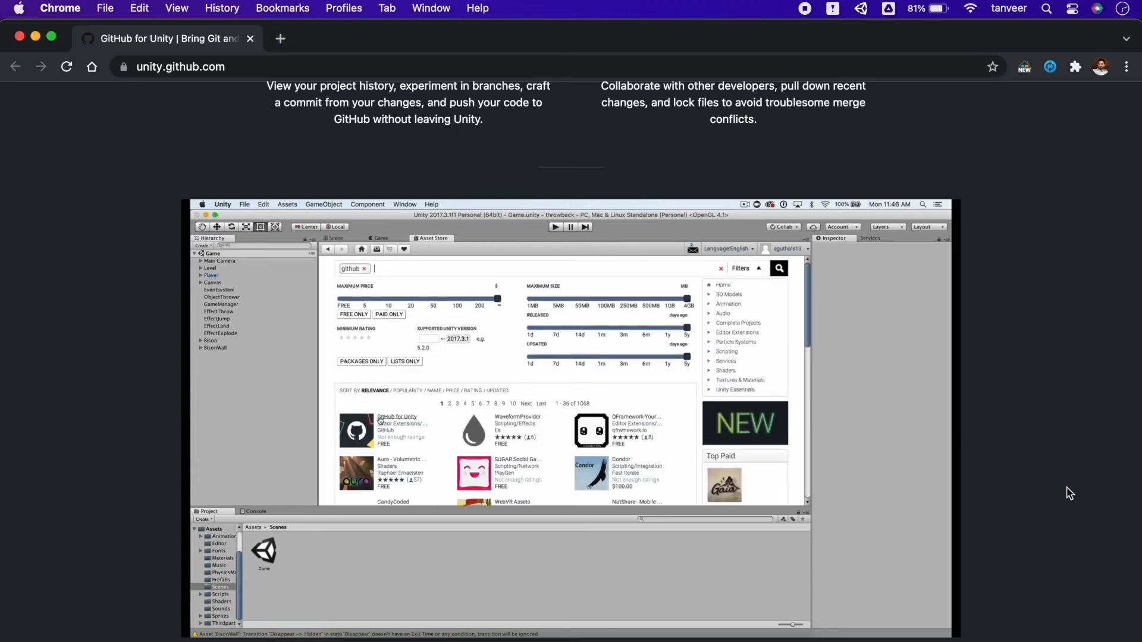
pyautogui.scroll(-1, 1070, 494)
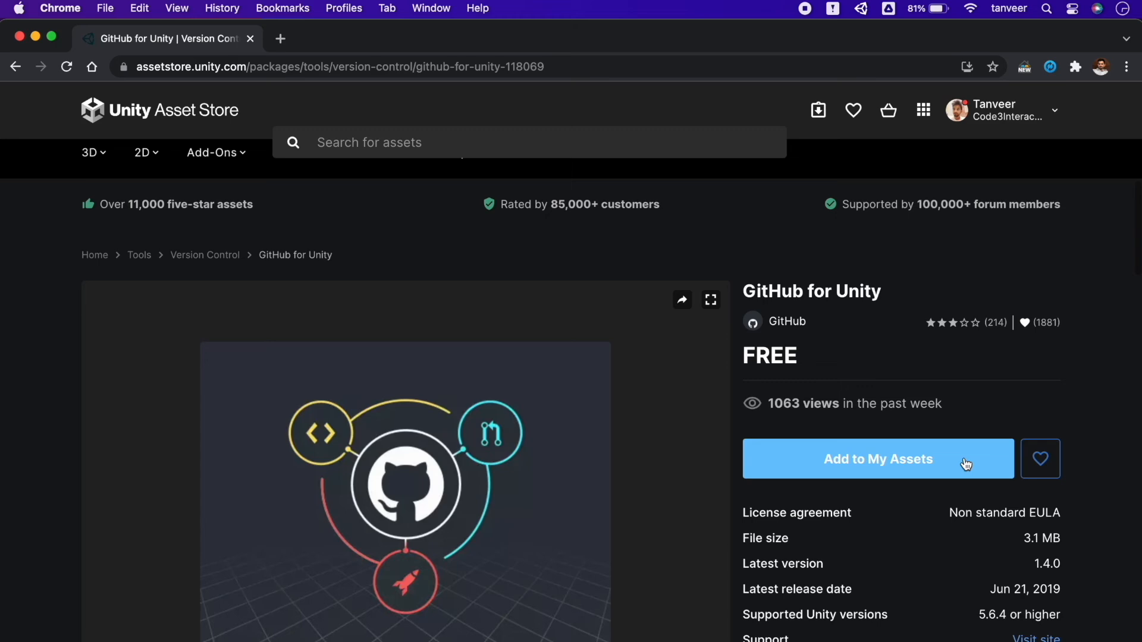
# Step: Add the free GitHub for Unity asset to My Assets and open it in Unity's Package Manager
pyautogui.click(965, 464)
pyautogui.click(919, 462)
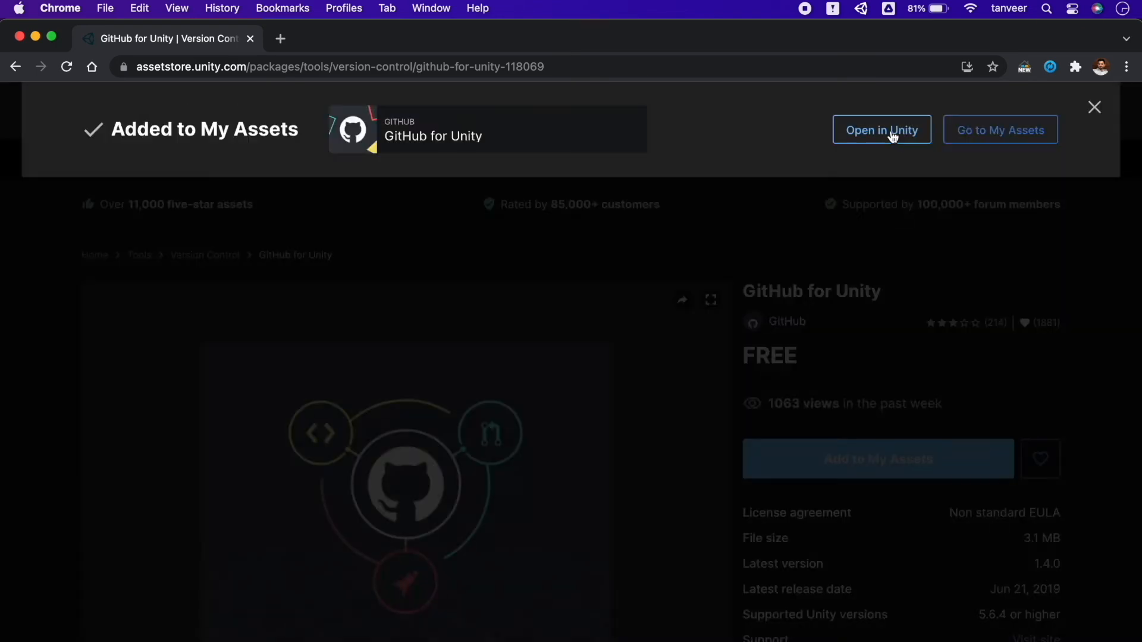
pyautogui.click(893, 133)
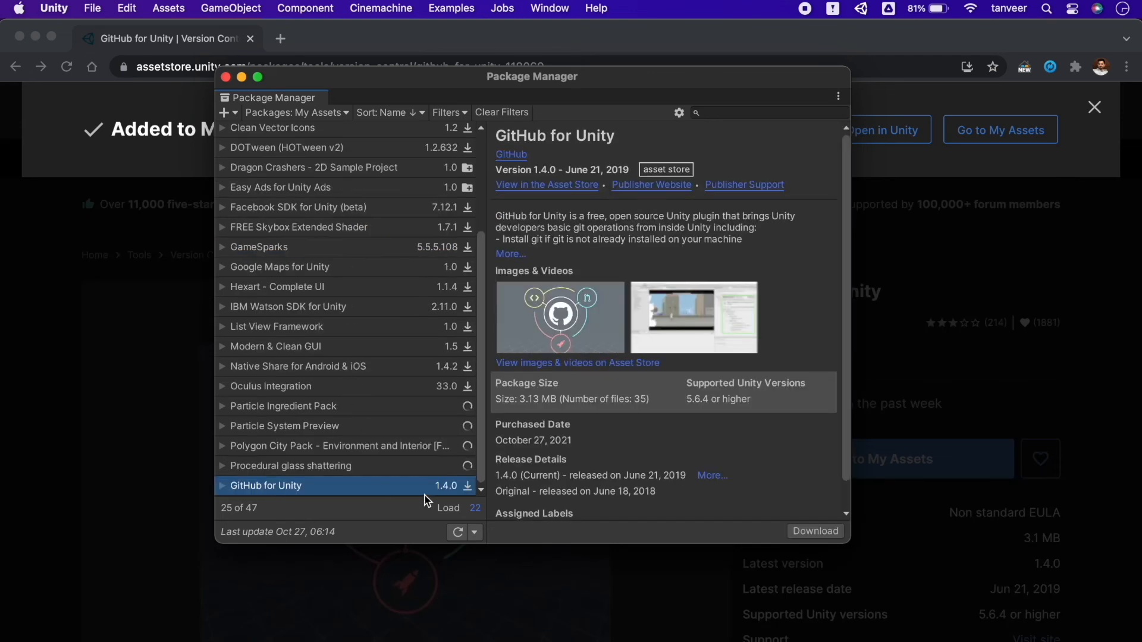
# Step: Download the GitHub for Unity 1.4.0 package and import it into the project
pyautogui.click(815, 531)
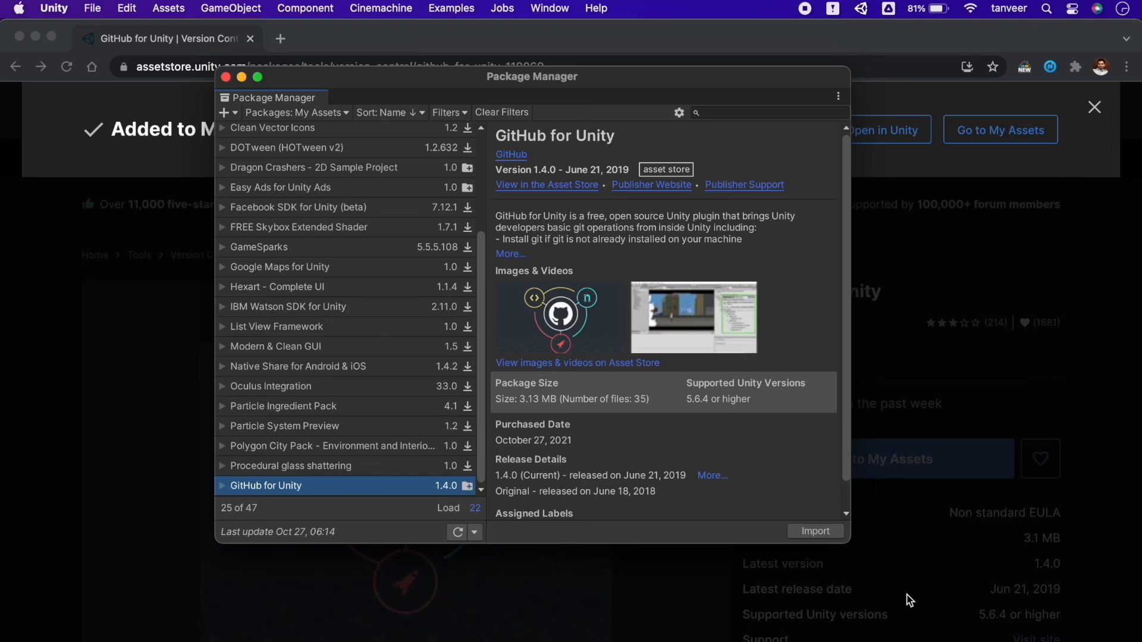
pyautogui.click(816, 531)
pyautogui.click(970, 603)
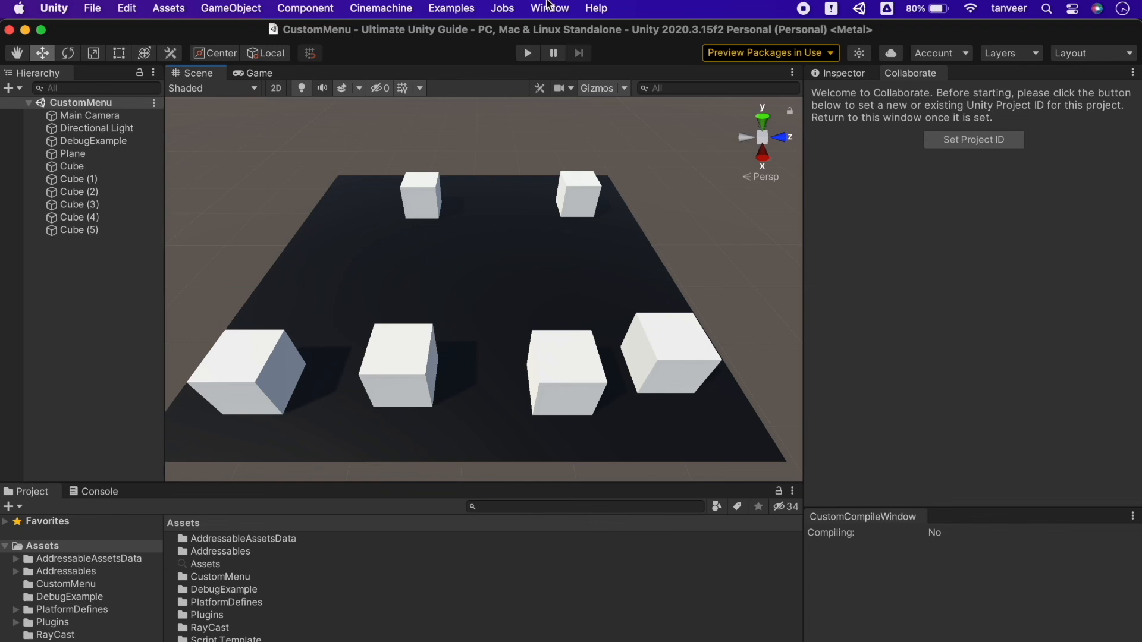
# Step: Open the GitHub window in the Unity editor, widen it and show its Settings
pyautogui.click(549, 8)
pyautogui.click(574, 181)
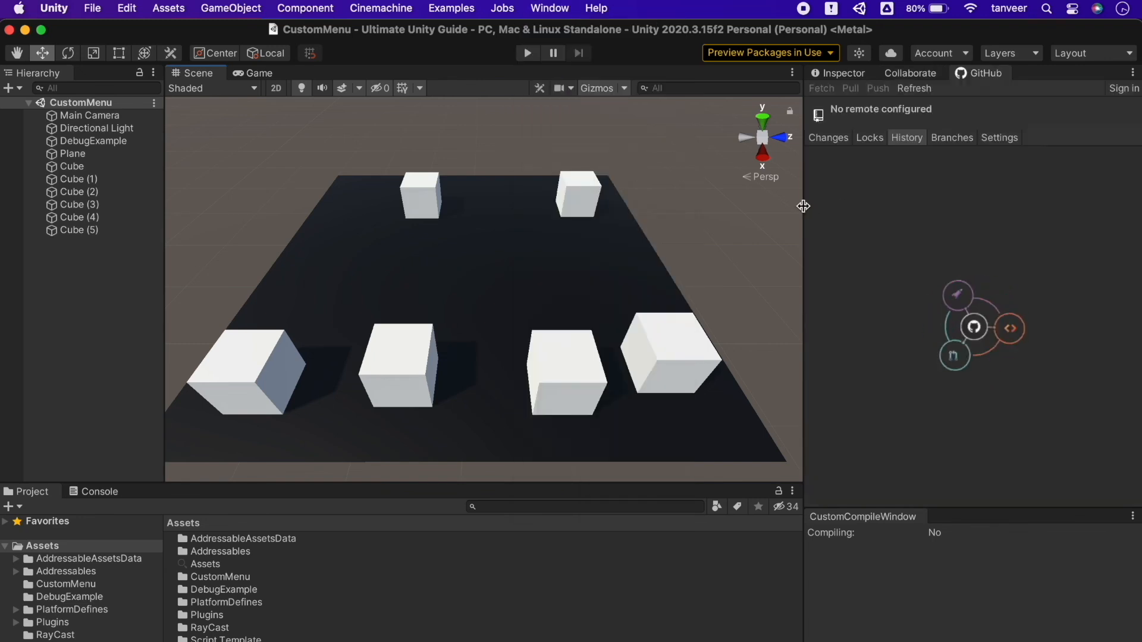
pyautogui.moveTo(804, 209); pyautogui.dragTo(696, 209)
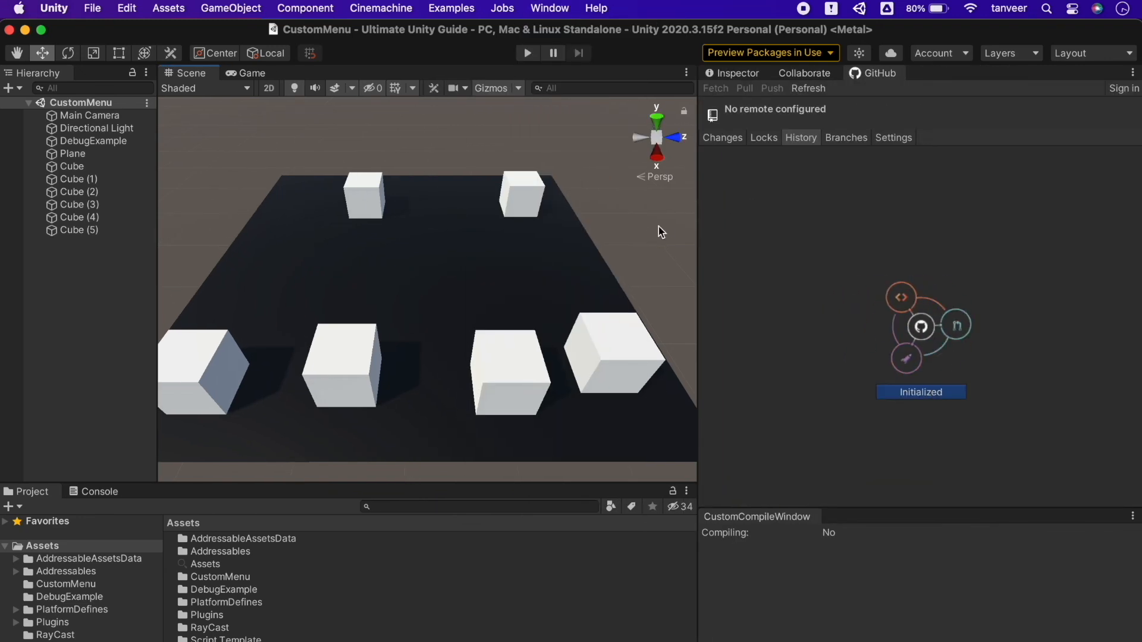
pyautogui.click(890, 137)
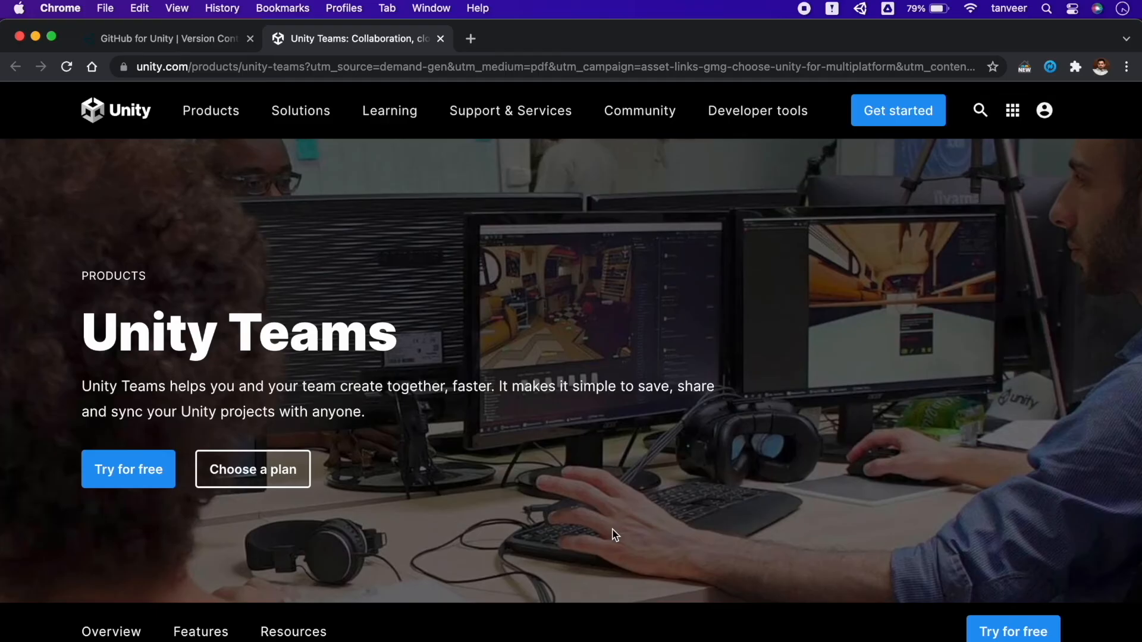
# Step: In Chrome, review the Unity Teams product page, covering key benefits, the Basic and Advanced plans, resources and FAQ
pyautogui.scroll(-7, 615, 535)
pyautogui.scroll(-15, 614, 535)
pyautogui.scroll(-6, 613, 530)
pyautogui.scroll(20, 613, 529)
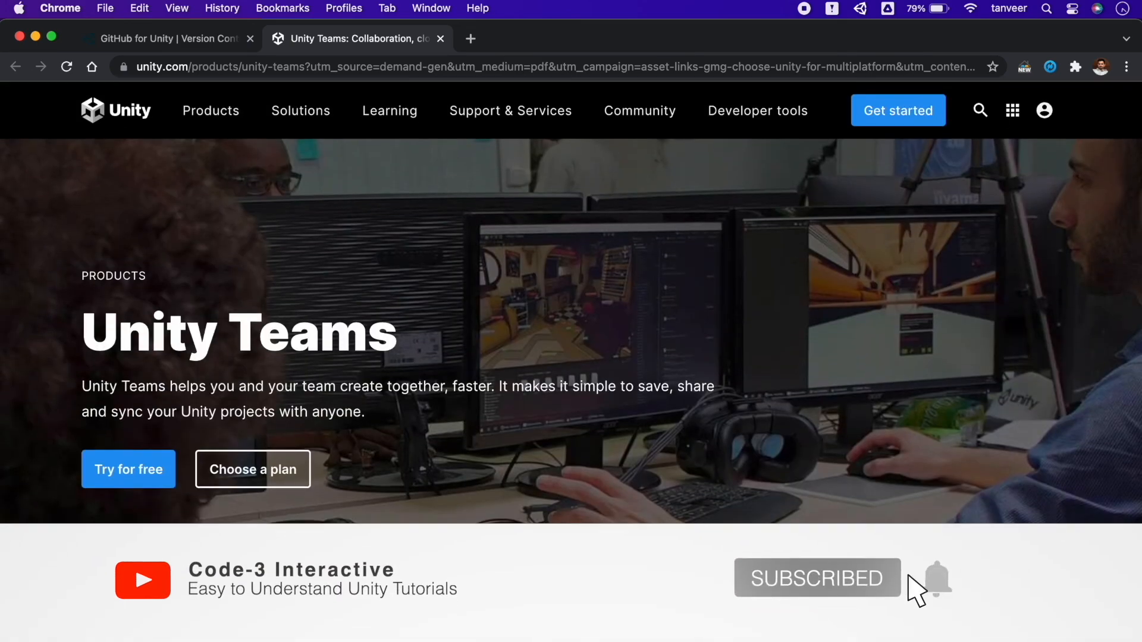
pyautogui.scroll(-8, 383, 469)
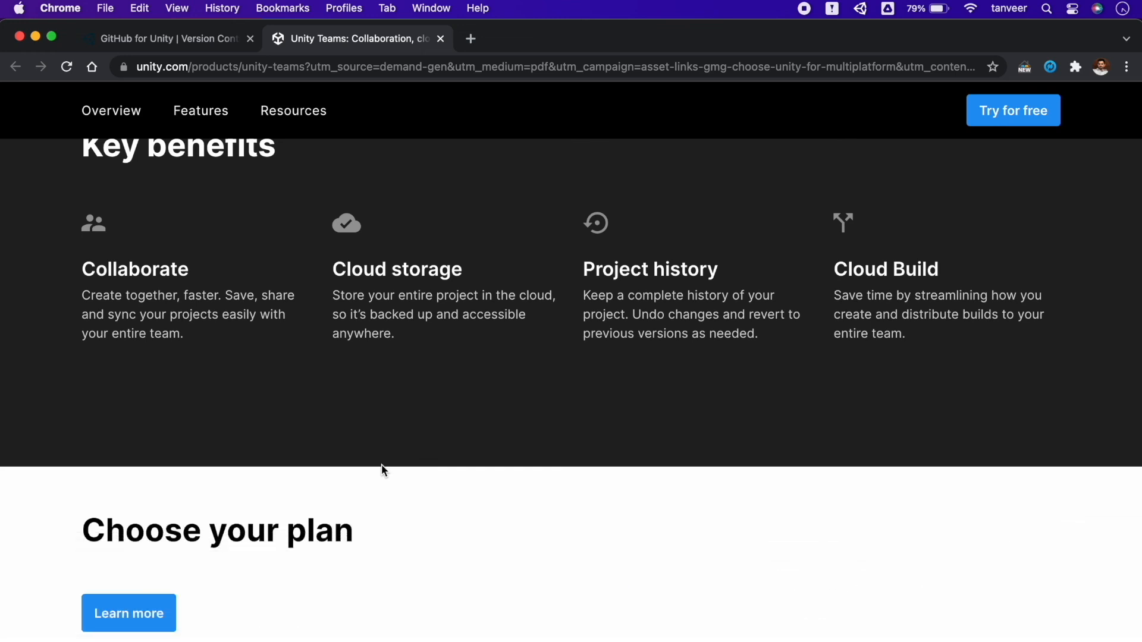
pyautogui.scroll(-5, 381, 465)
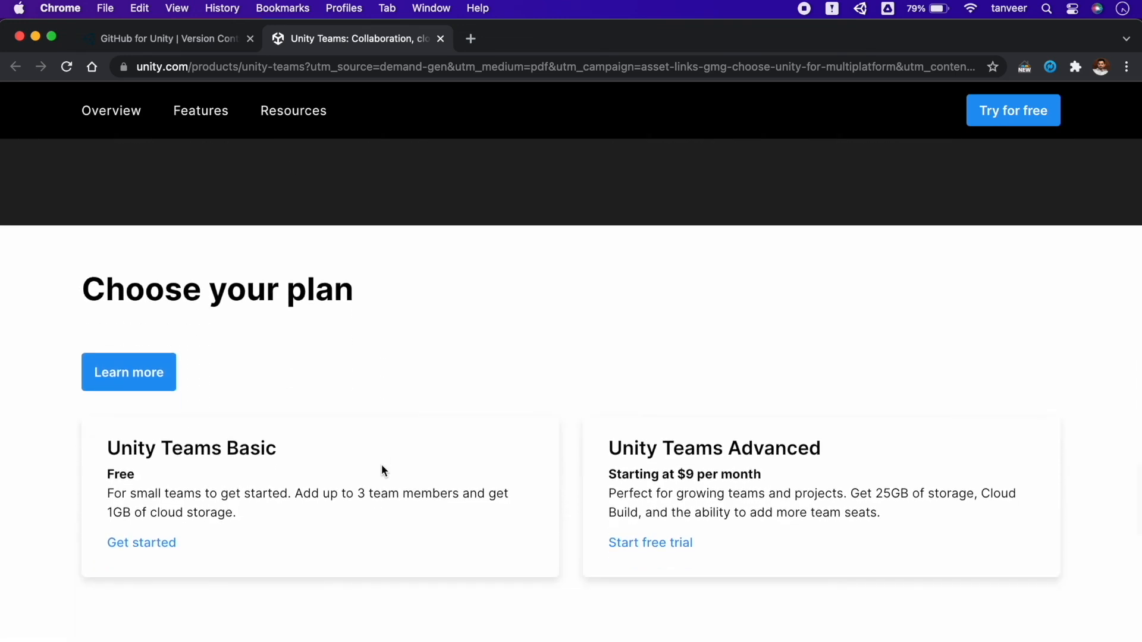
pyautogui.scroll(-1, 381, 469)
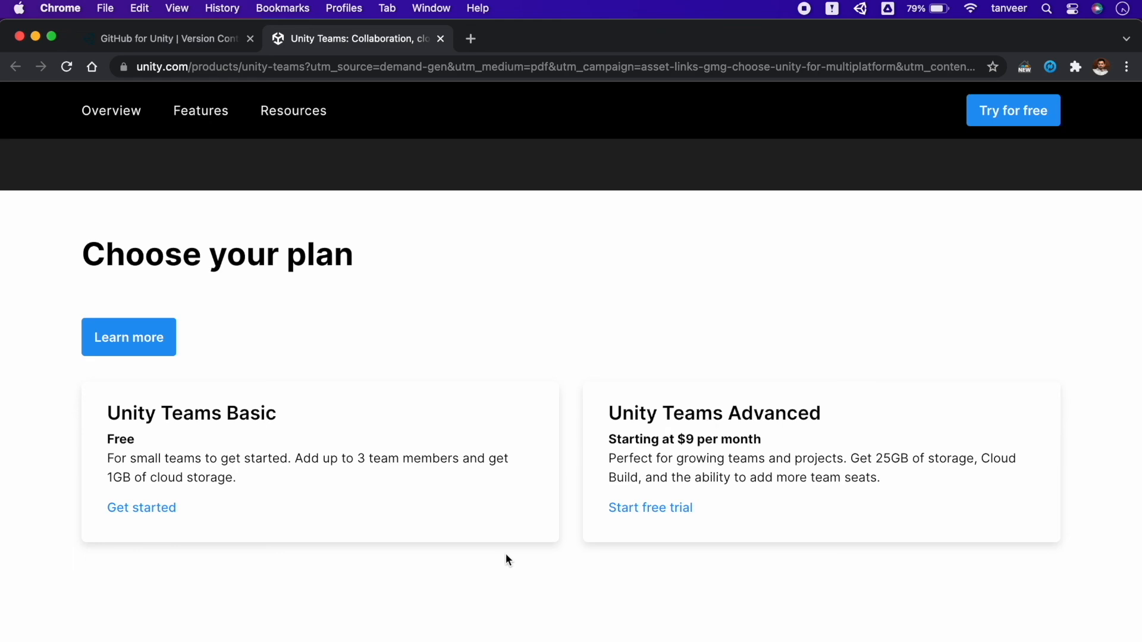
pyautogui.scroll(-9, 506, 554)
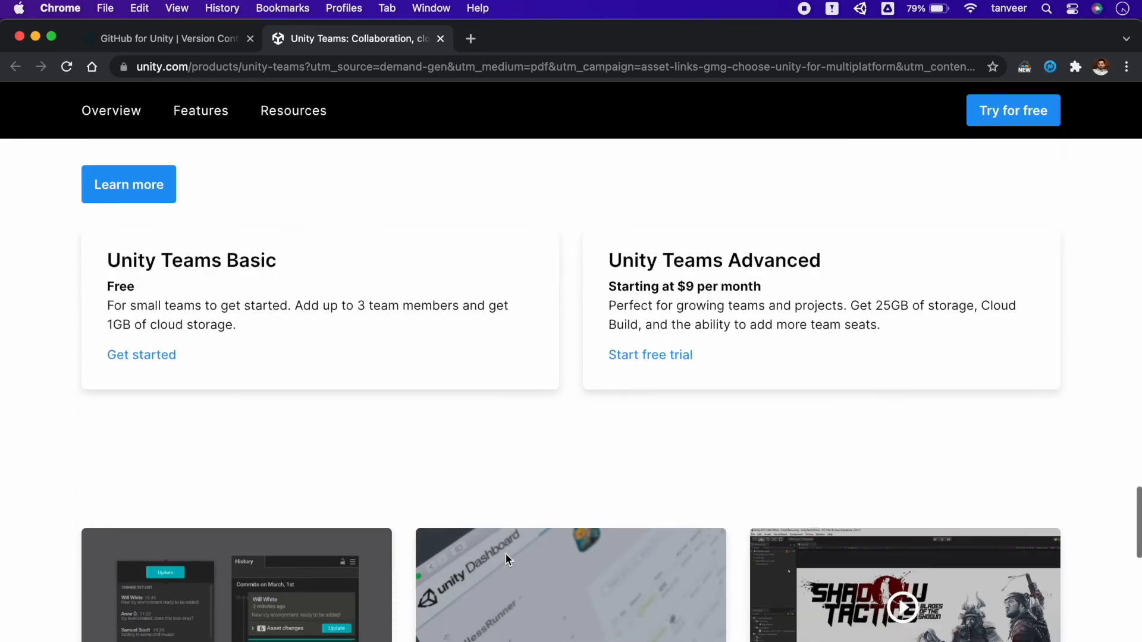
pyautogui.scroll(-7, 507, 559)
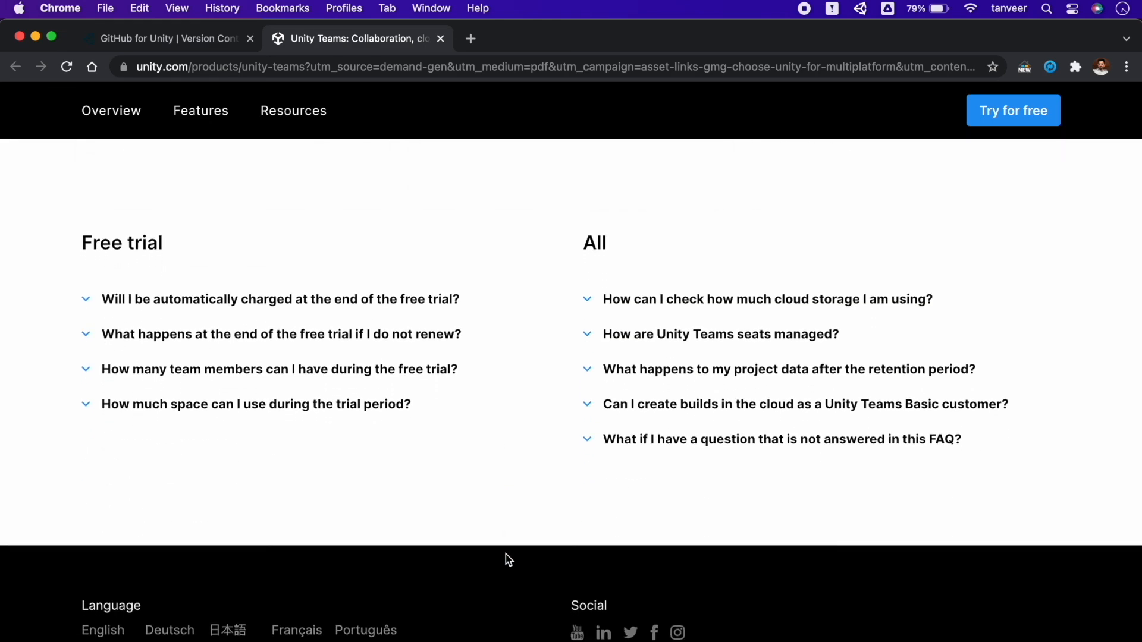
pyautogui.scroll(-3, 506, 556)
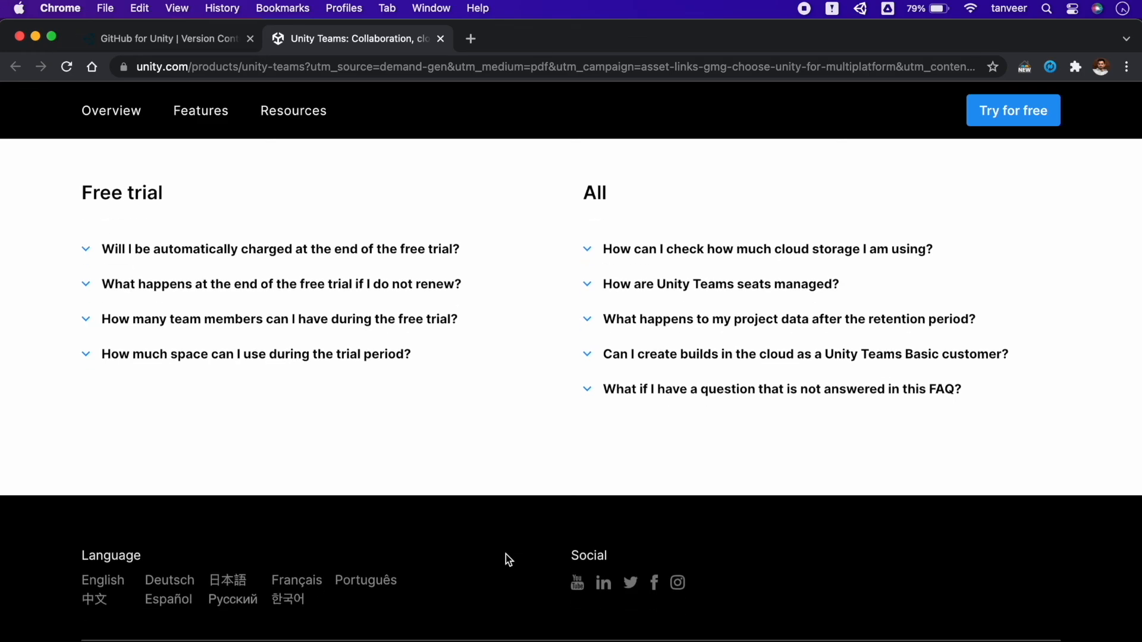
pyautogui.scroll(10, 506, 556)
pyautogui.scroll(18, 505, 554)
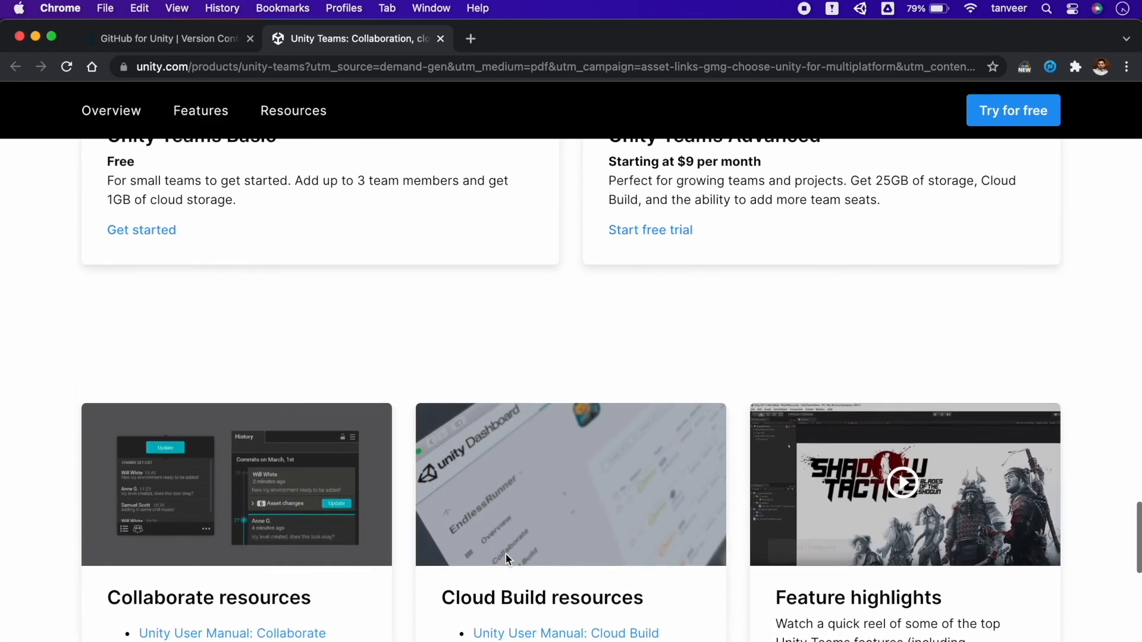
pyautogui.scroll(10, 506, 554)
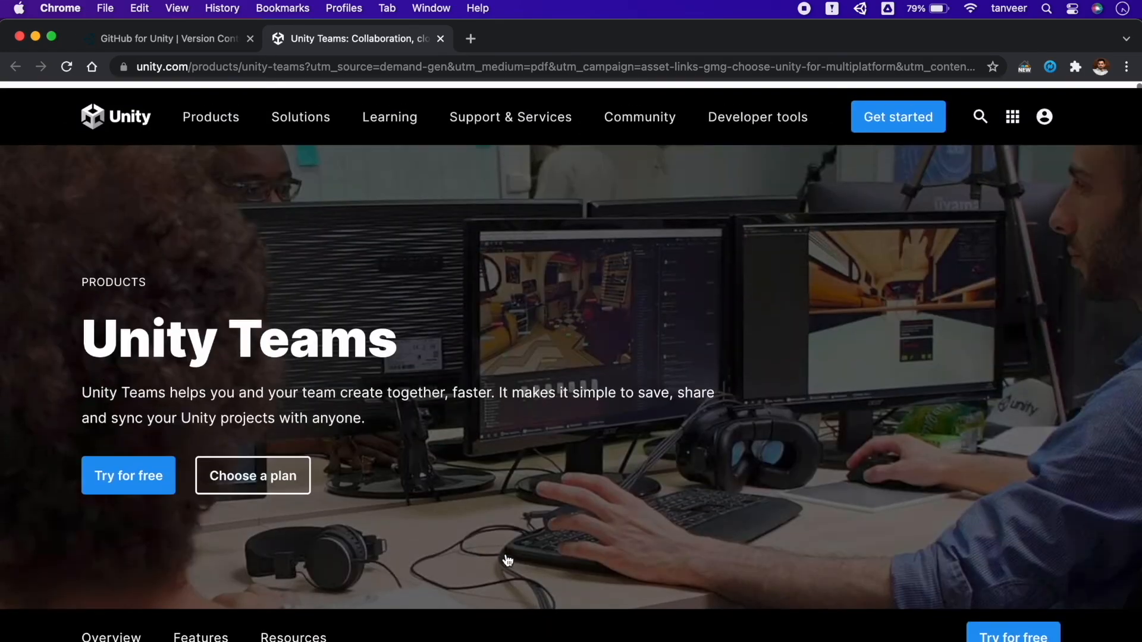